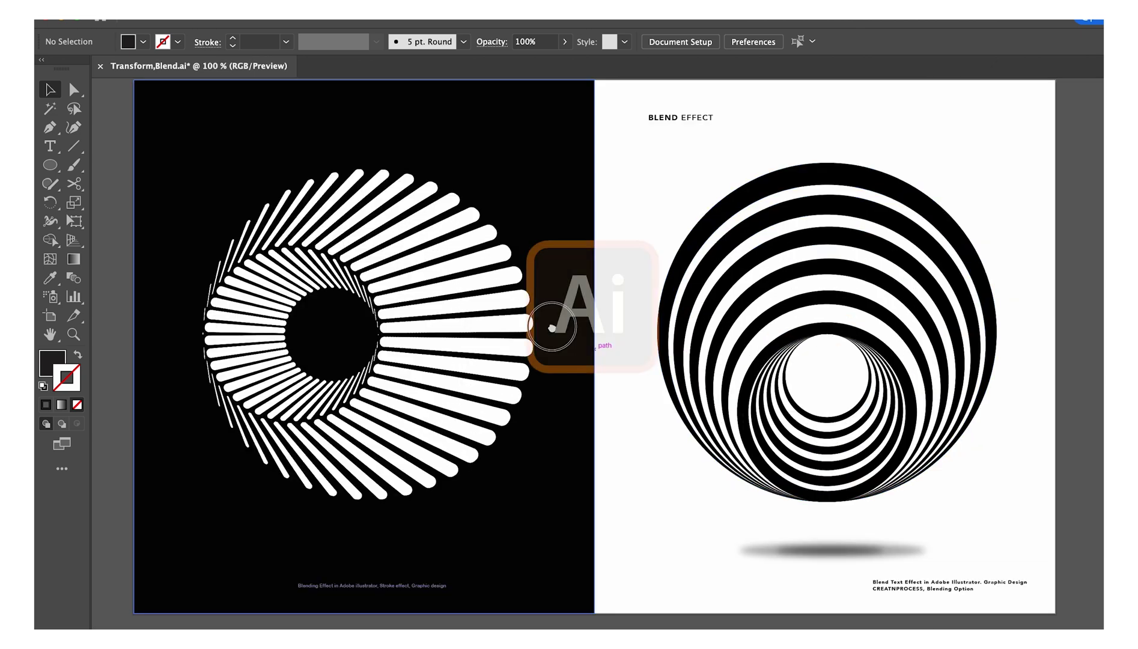
Step: Widen the dash gap of the dotted circle on the black artboard
{"action": "left_click_drag", "start_coordinate": [552, 327], "coordinate": [599, 343]}
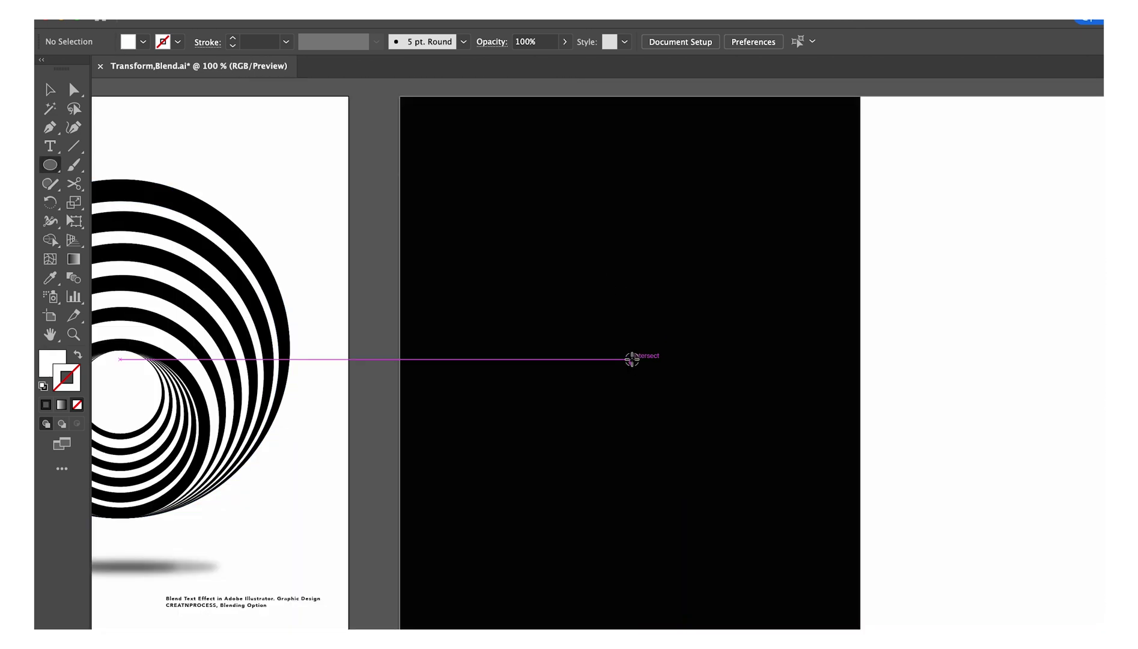
{"action": "left_click_drag", "start_coordinate": [630, 356], "coordinate": [801, 526]}
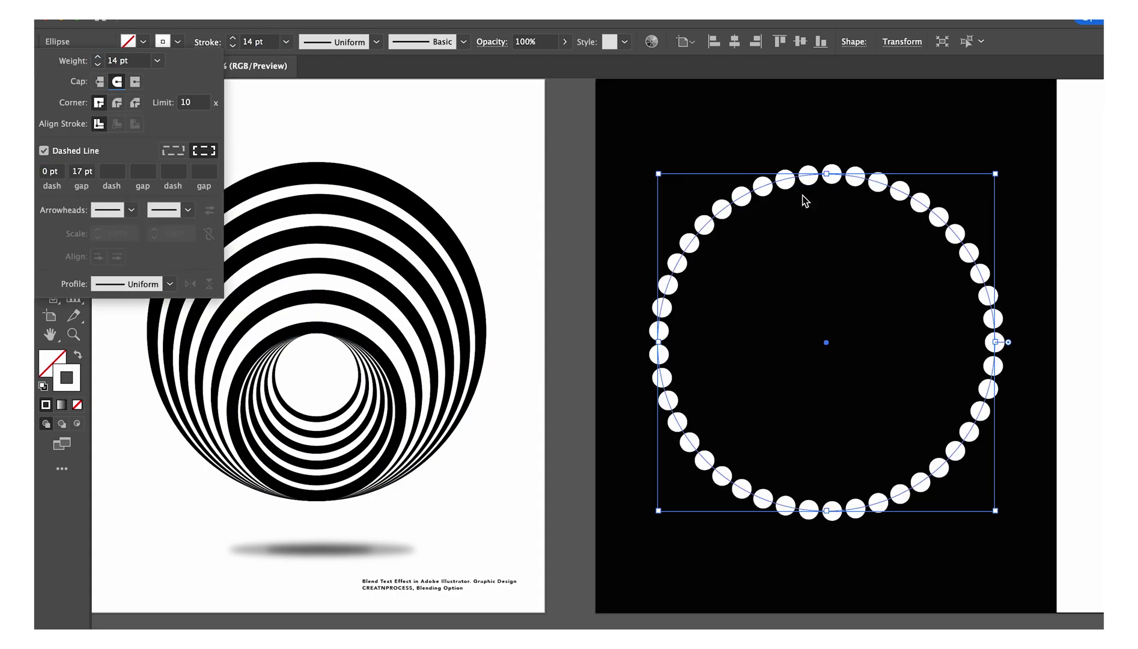
{"action": "key", "text": "Up"}
{"action": "key", "text": "Down"}
{"action": "left_click", "coordinate": [81, 173]}
{"action": "key", "text": "Up"}
{"action": "key", "text": "Up"}
{"action": "key", "text": "Up"}
Step: Apply the lens-shaped variable width profile to the dotted circle's stroke and open its stroke options
{"action": "left_click", "coordinate": [366, 43]}
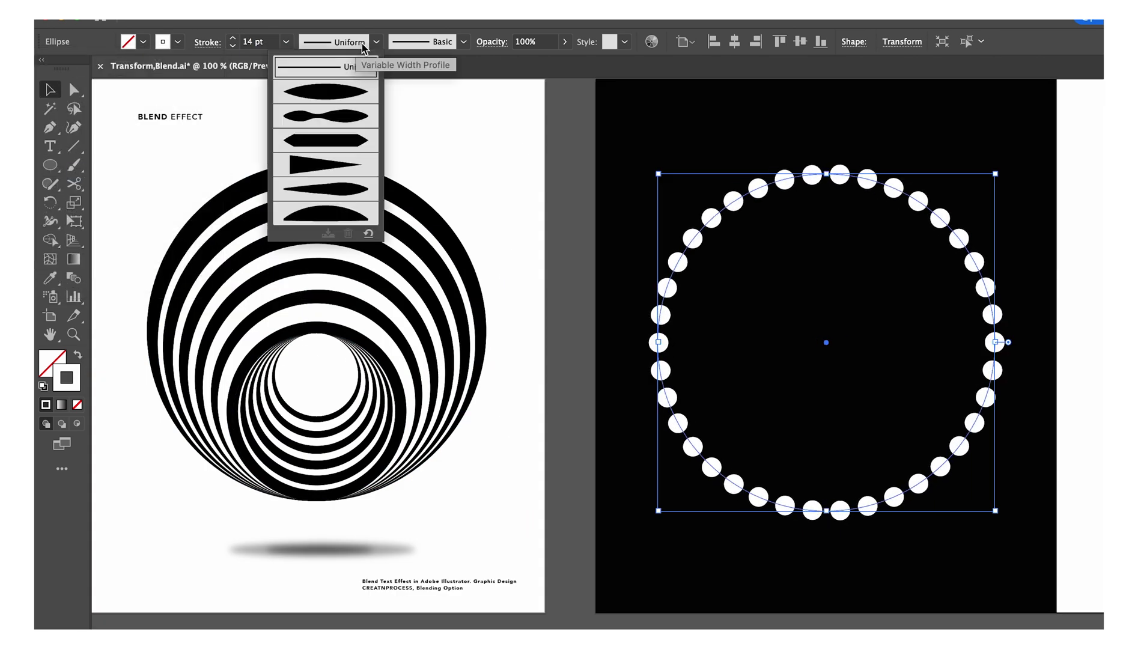
{"action": "left_click", "coordinate": [318, 94]}
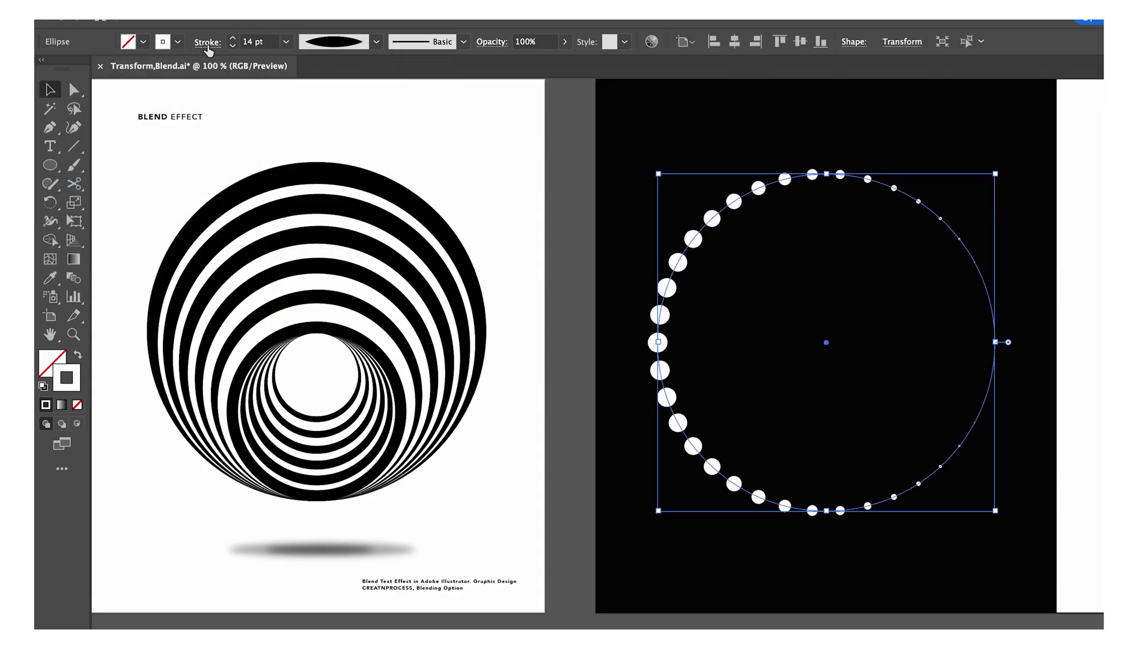
{"action": "left_click", "coordinate": [208, 42]}
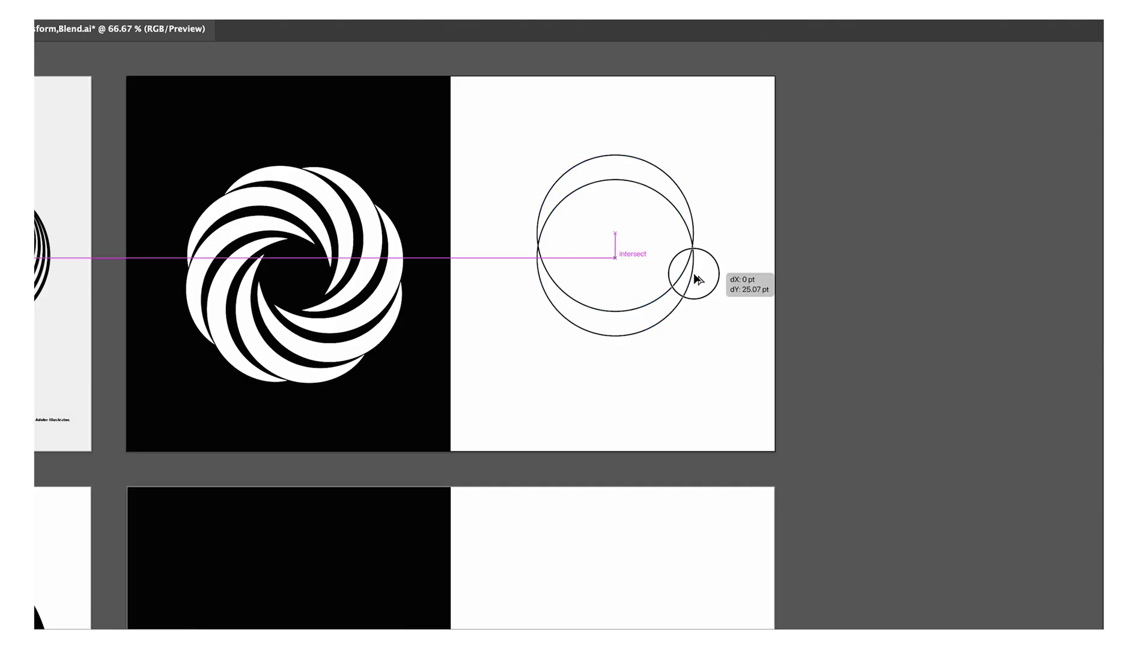
Step: Lower the number of copies in the striped crescent's transform settings
{"action": "left_click_drag", "start_coordinate": [694, 315], "coordinate": [697, 325]}
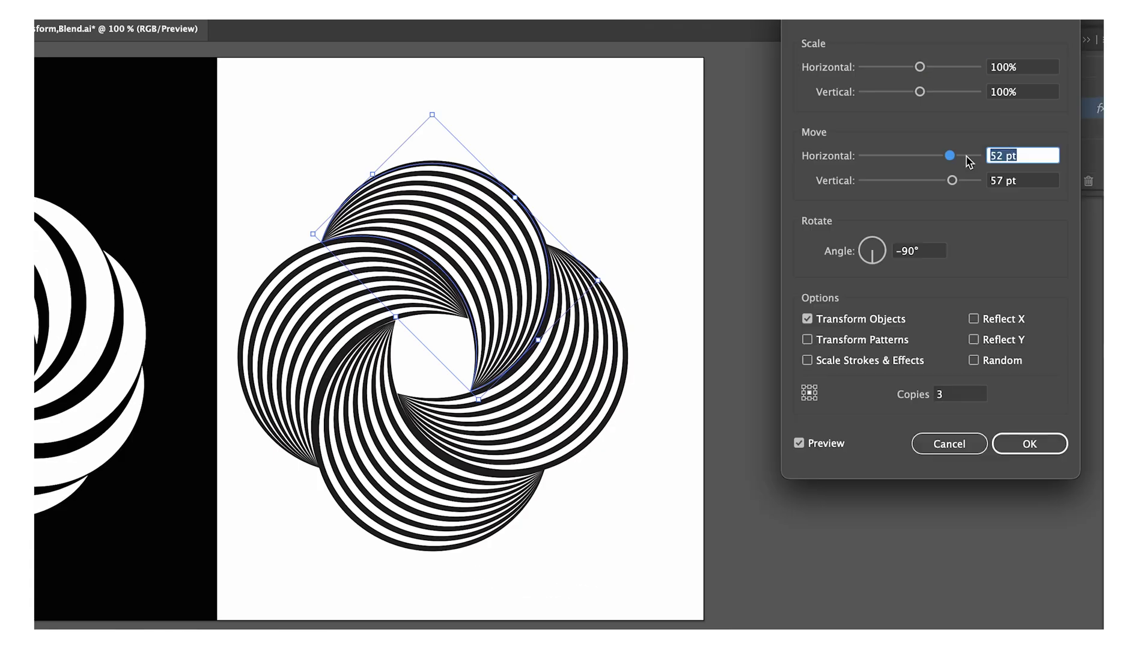
{"action": "left_click", "coordinate": [948, 393]}
{"action": "key", "text": "Down"}
{"action": "key", "text": "Down"}
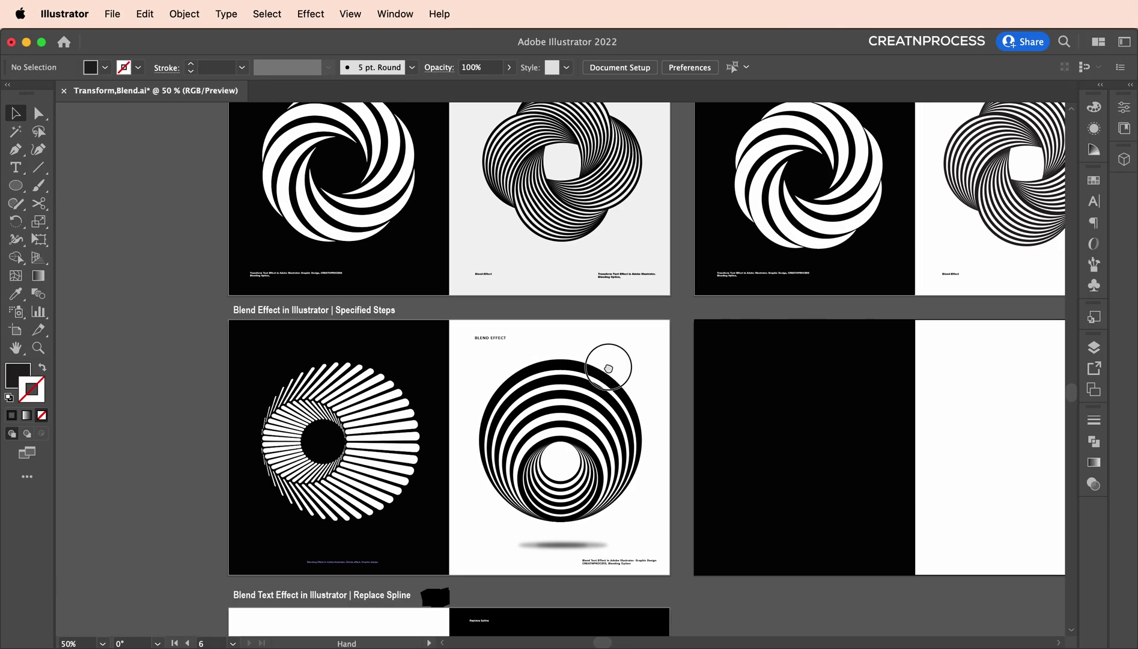
Step: Look over the finished Blend Effect artboards and the empty black and white artboard beside them
{"action": "left_click_drag", "start_coordinate": [609, 368], "coordinate": [631, 337]}
{"action": "scroll", "coordinate": [500, 414], "scroll_direction": "up", "scroll_amount": 1}
{"action": "left_click_drag", "start_coordinate": [460, 422], "coordinate": [528, 392]}
{"action": "scroll", "coordinate": [491, 399], "scroll_direction": "up", "scroll_amount": 1}
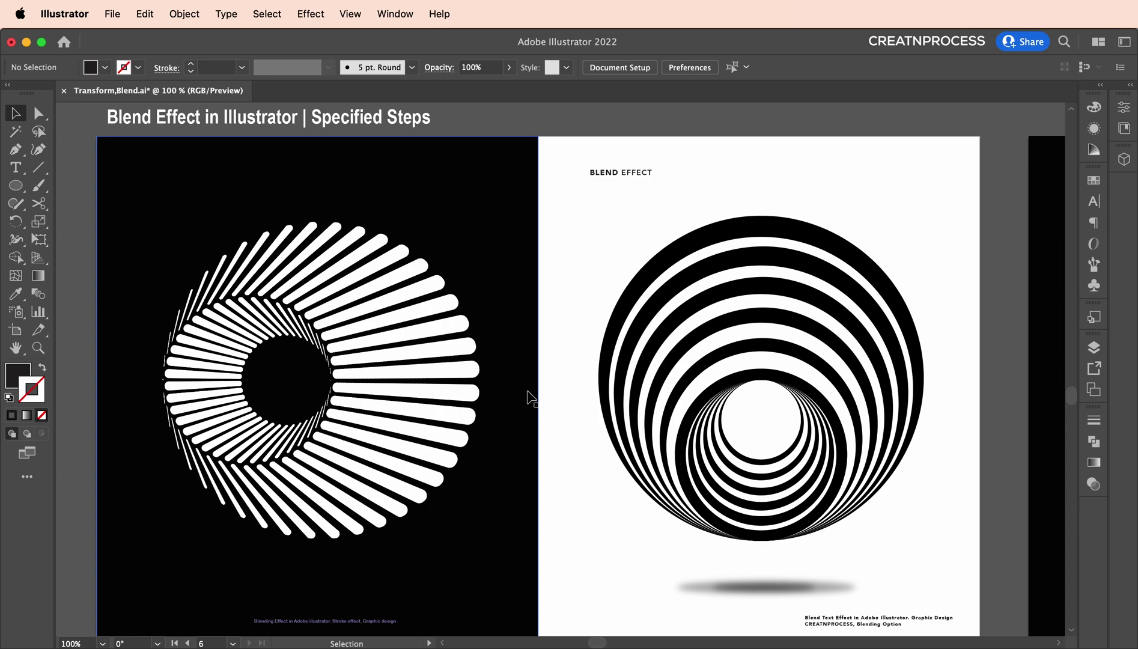
{"action": "key", "text": "space"}
{"action": "left_click_drag", "start_coordinate": [730, 392], "coordinate": [373, 378]}
{"action": "left_click_drag", "start_coordinate": [697, 379], "coordinate": [648, 373]}
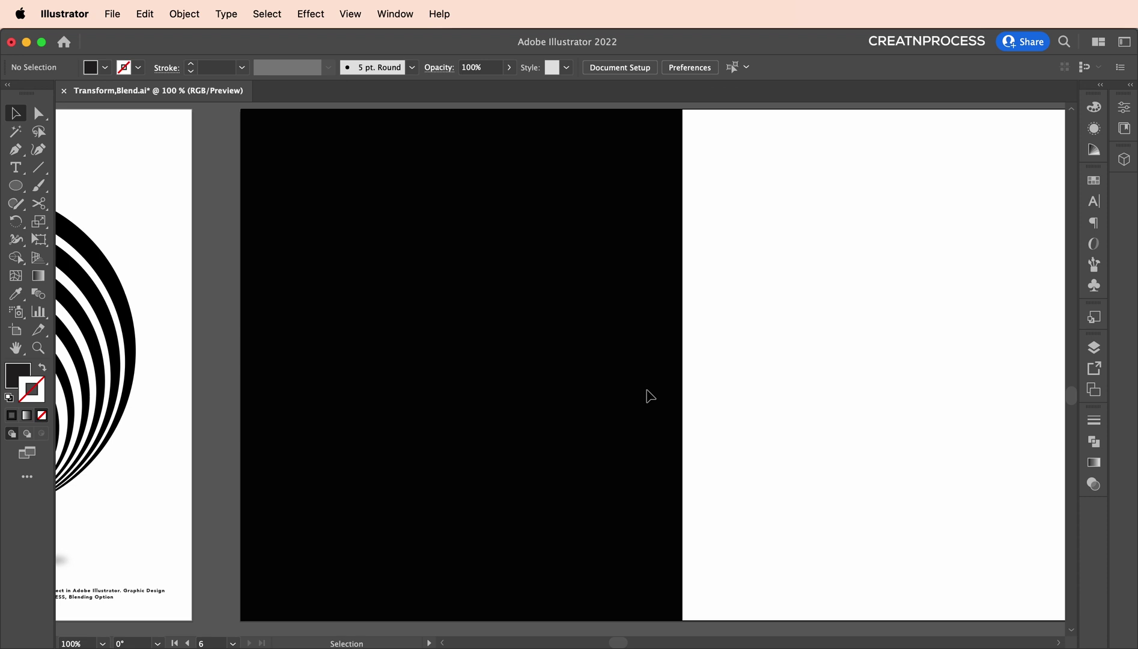
{"action": "left_click", "coordinate": [602, 387]}
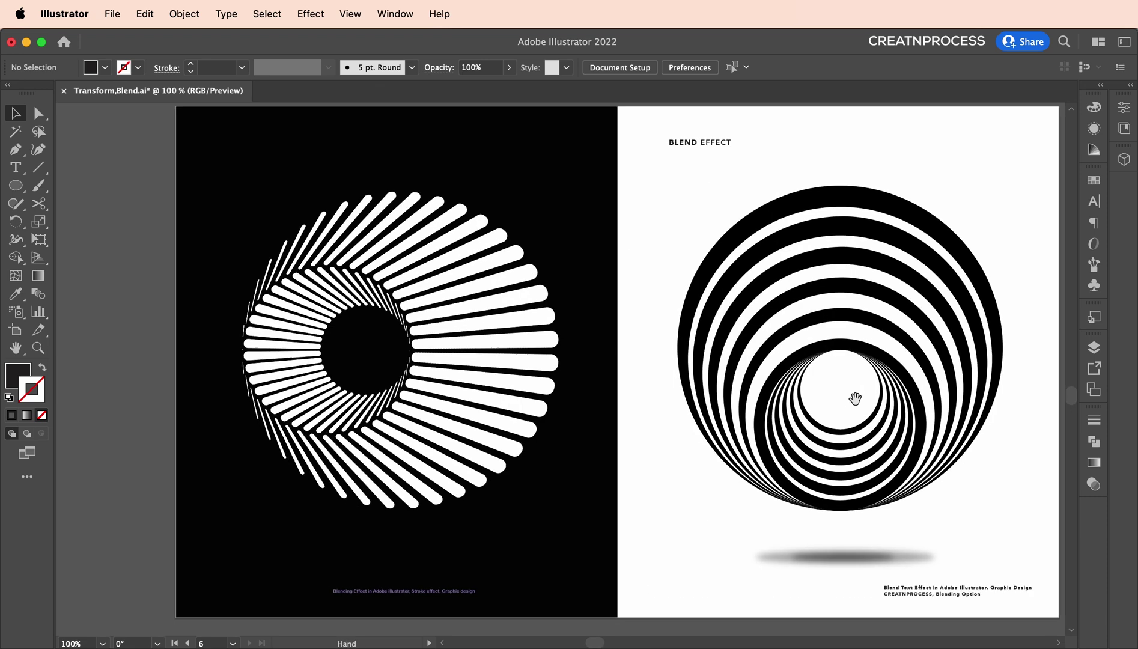
Step: Examine the outer and inner blends that make up the radial artwork on the black artboard
{"action": "left_click", "coordinate": [538, 232]}
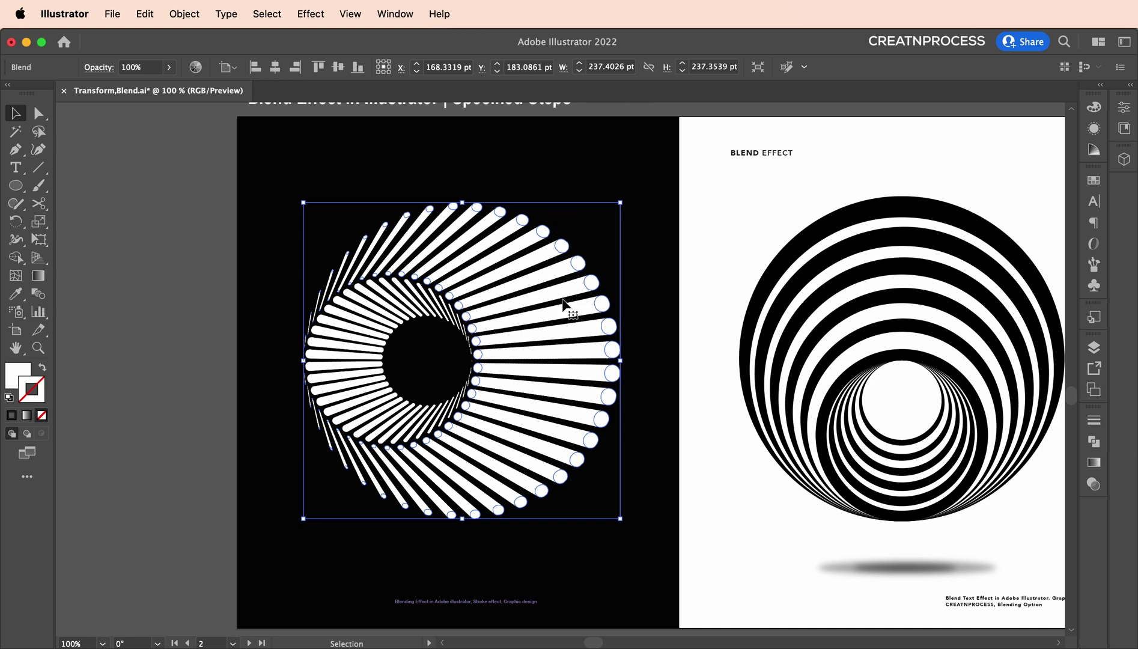
{"action": "scroll", "coordinate": [577, 260], "scroll_direction": "up", "scroll_amount": 3}
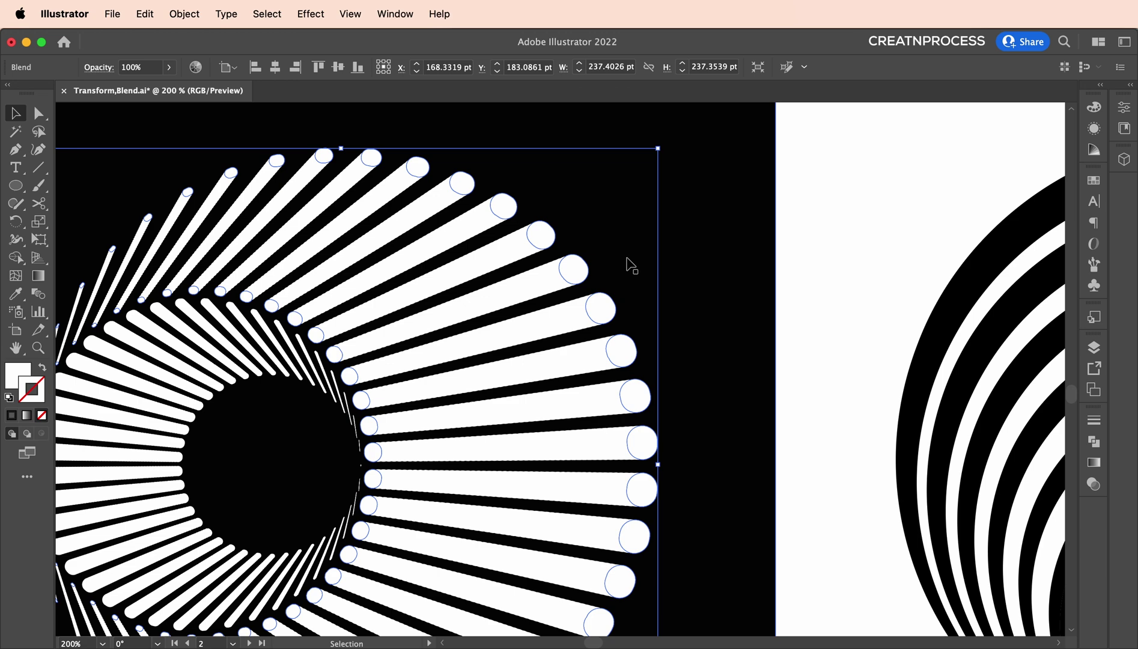
{"action": "left_click_drag", "start_coordinate": [405, 366], "coordinate": [610, 323]}
{"action": "left_click", "coordinate": [418, 323]}
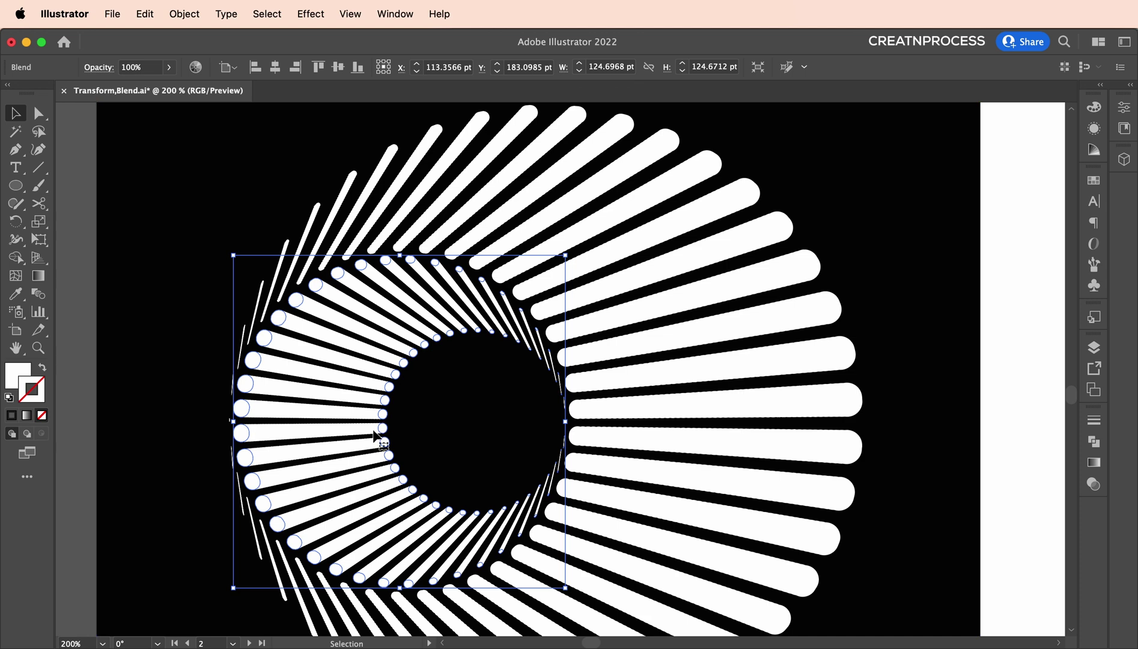
{"action": "key", "text": "super+minus"}
{"action": "key", "text": "super+minus"}
{"action": "key", "text": "super+minus"}
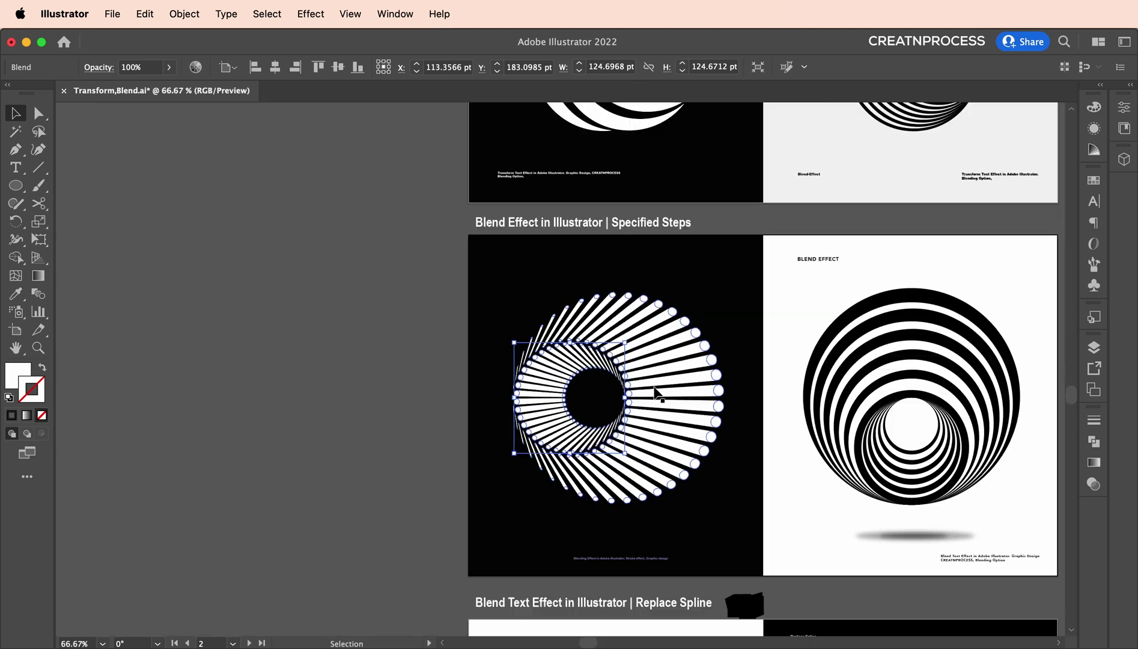
{"action": "left_click", "coordinate": [326, 417]}
{"action": "left_click_drag", "start_coordinate": [628, 409], "coordinate": [445, 409]}
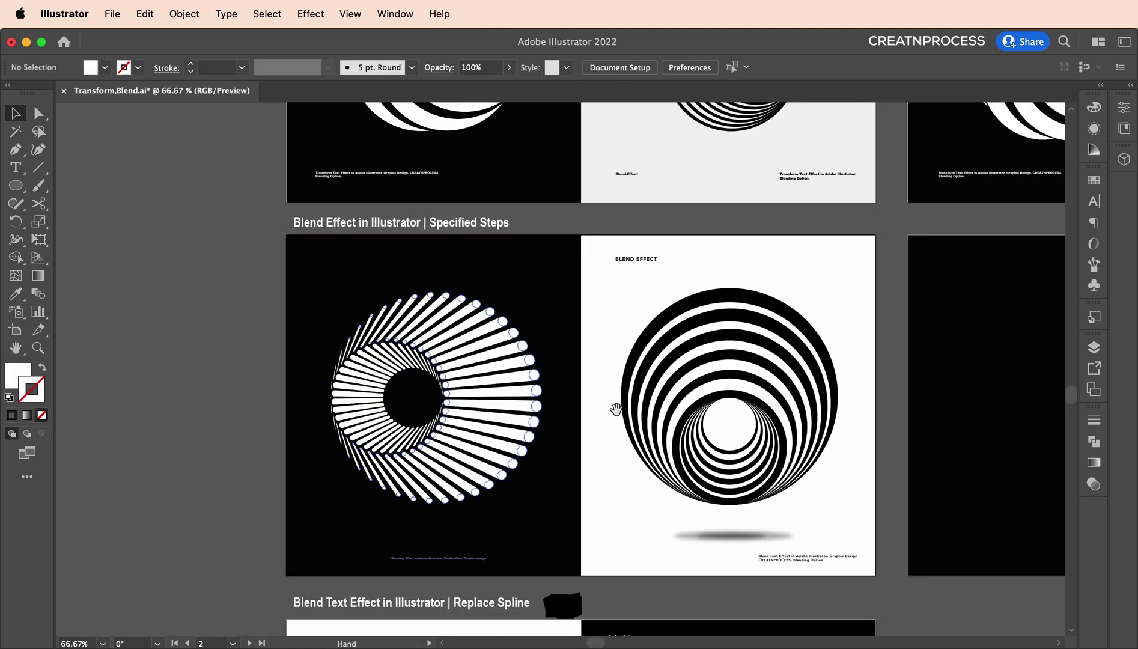
Step: Draw a large white circle in the middle of the empty black artboard
{"action": "left_click_drag", "start_coordinate": [882, 409], "coordinate": [611, 399]}
{"action": "scroll", "coordinate": [611, 399], "scroll_direction": "right", "scroll_amount": 3}
{"action": "key", "text": "super+plus"}
{"action": "left_click", "coordinate": [12, 190]}
{"action": "mouse_move", "coordinate": [571, 372]}
{"action": "left_mouse_down"}
{"action": "mouse_move", "coordinate": [655, 475]}
{"action": "mouse_move", "coordinate": [684, 534]}
{"action": "left_mouse_up"}
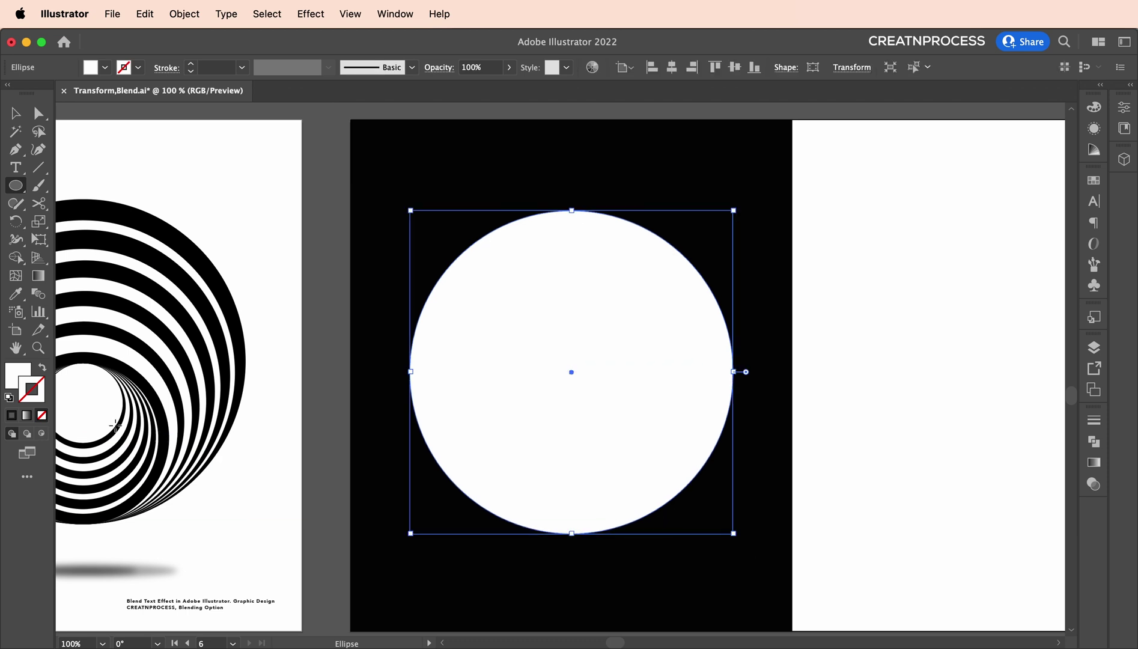
Step: Swap the circle's fill and stroke so it has a white stroke and no fill
{"action": "left_click", "coordinate": [45, 371]}
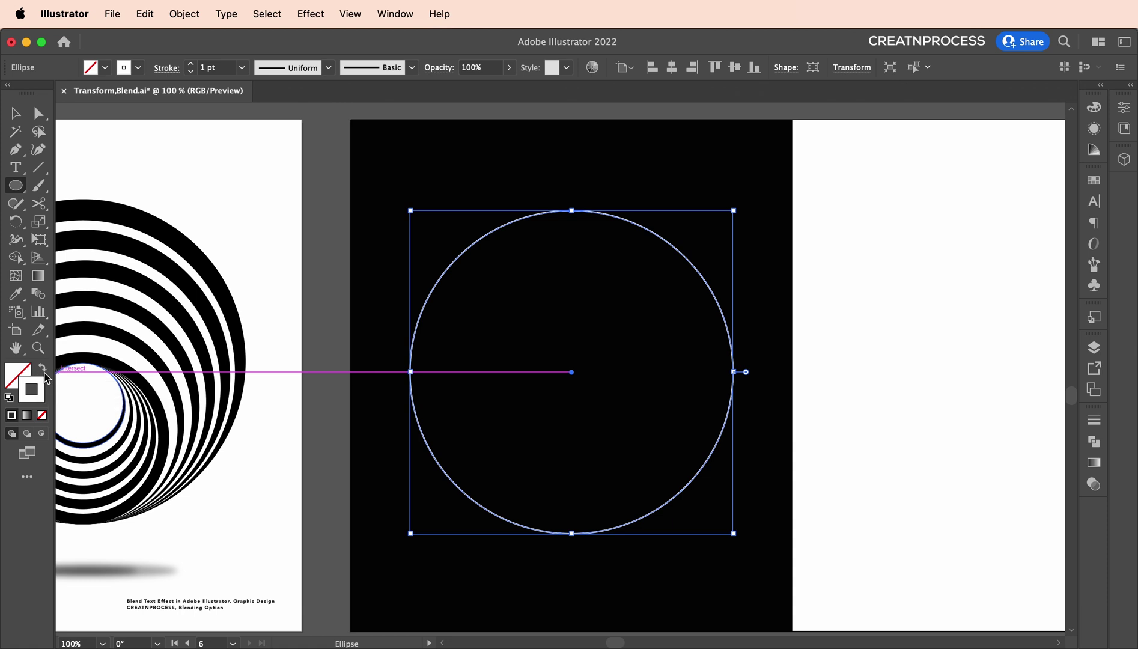
{"action": "left_click", "coordinate": [44, 374]}
{"action": "left_click", "coordinate": [44, 373]}
{"action": "left_click", "coordinate": [44, 374]}
{"action": "left_click", "coordinate": [44, 373]}
Step: Set the circle's stroke weight to 12 pt
{"action": "left_click", "coordinate": [217, 70]}
{"action": "key", "text": "Up"}
{"action": "key", "text": "Up"}
{"action": "key", "text": "Up"}
{"action": "key", "text": "Up"}
{"action": "key", "text": "Up"}
{"action": "key", "text": "Up"}
{"action": "key", "text": "Up"}
{"action": "key", "text": "Up"}
{"action": "key", "text": "Up"}
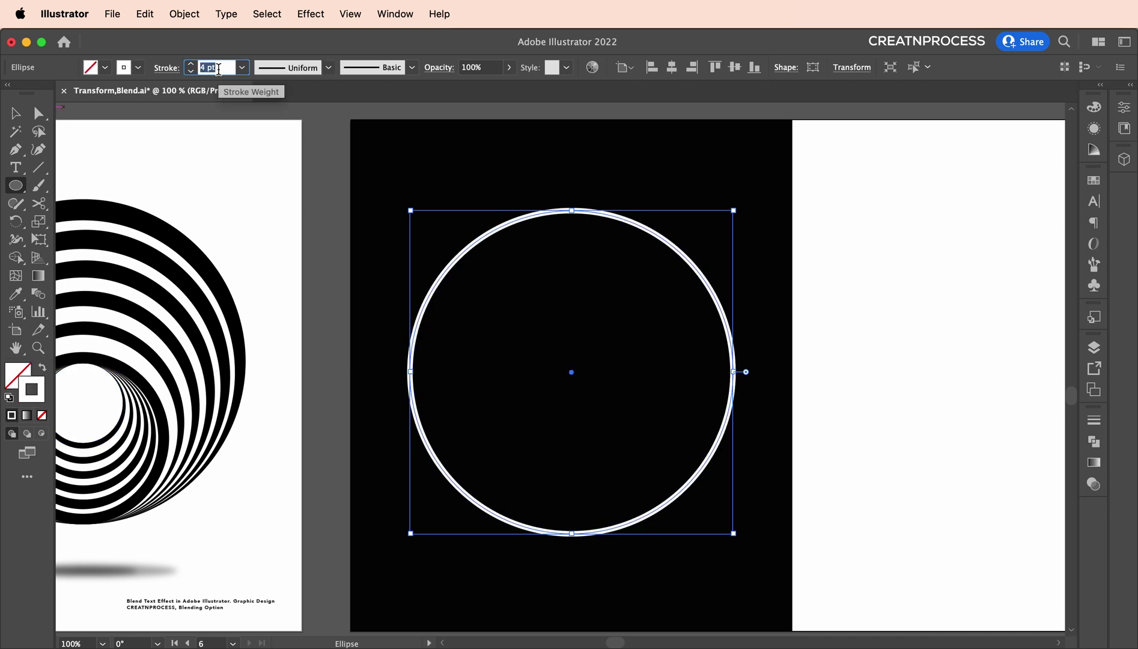
{"action": "key", "text": "Up"}
{"action": "key", "text": "Up"}
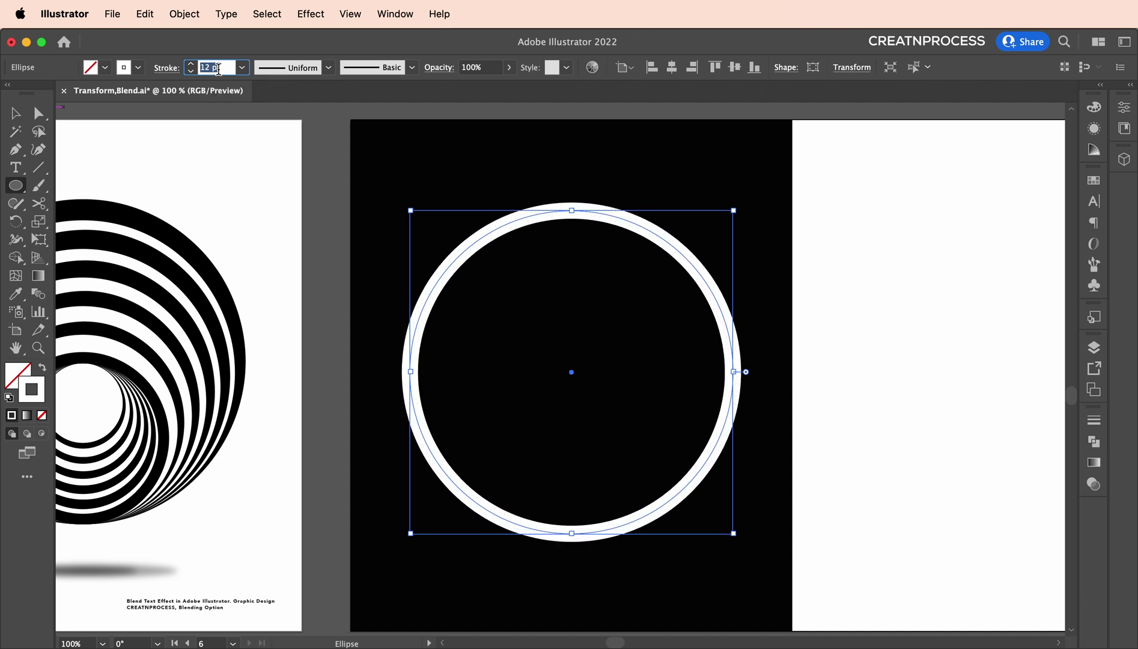
Step: Turn the circle's stroke into a dashed line with a 0 pt dash and a 17 pt gap
{"action": "left_click", "coordinate": [16, 112]}
{"action": "scroll", "coordinate": [165, 301], "scroll_direction": "left", "scroll_amount": 10}
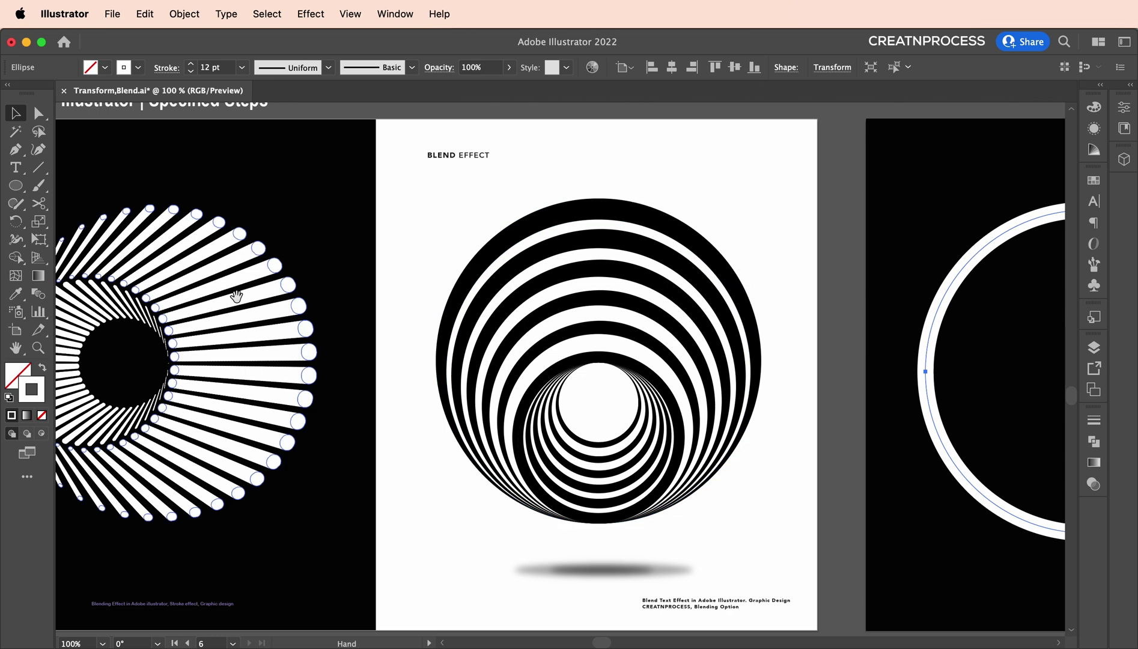
{"action": "scroll", "coordinate": [557, 325], "scroll_direction": "right", "scroll_amount": 10}
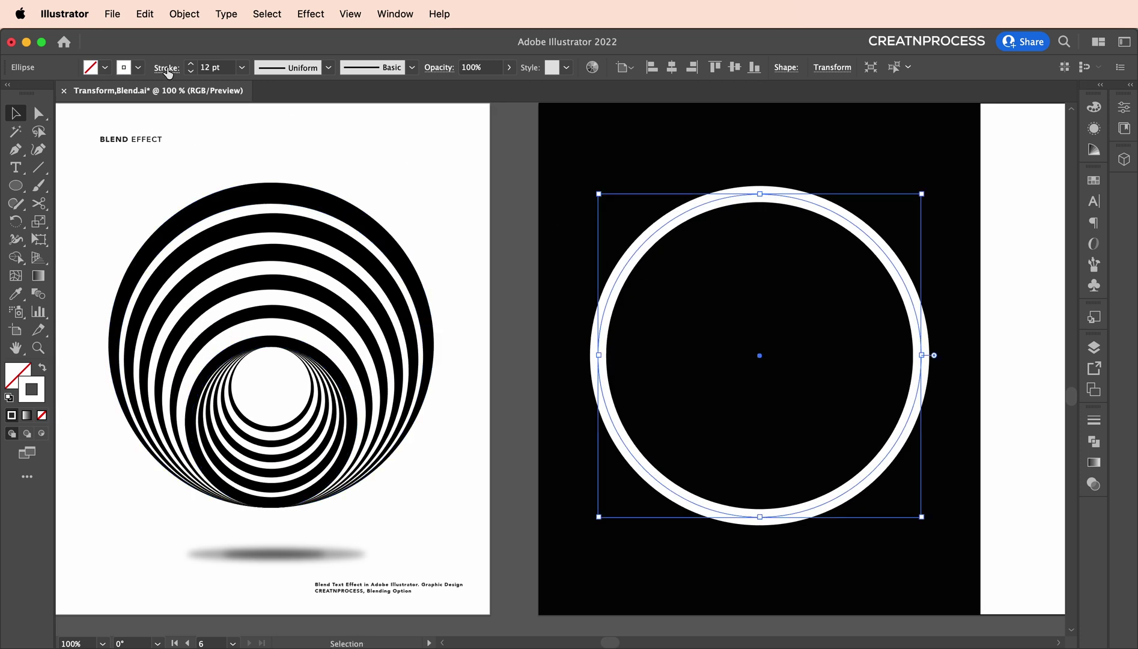
{"action": "left_click", "coordinate": [167, 67]}
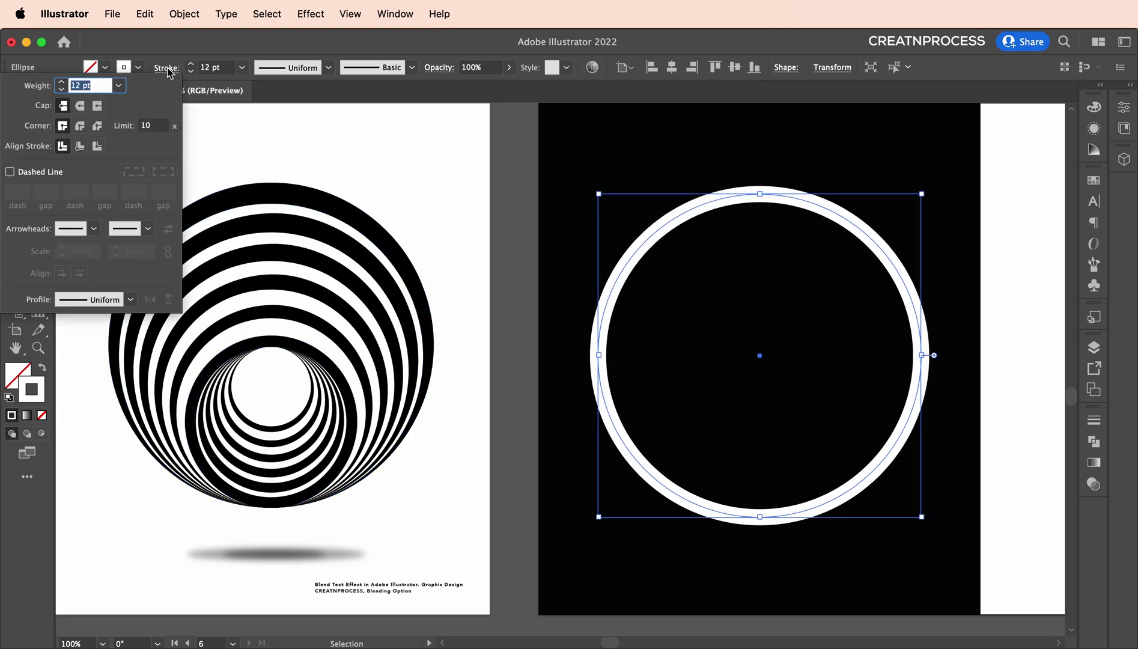
{"action": "left_click", "coordinate": [10, 173]}
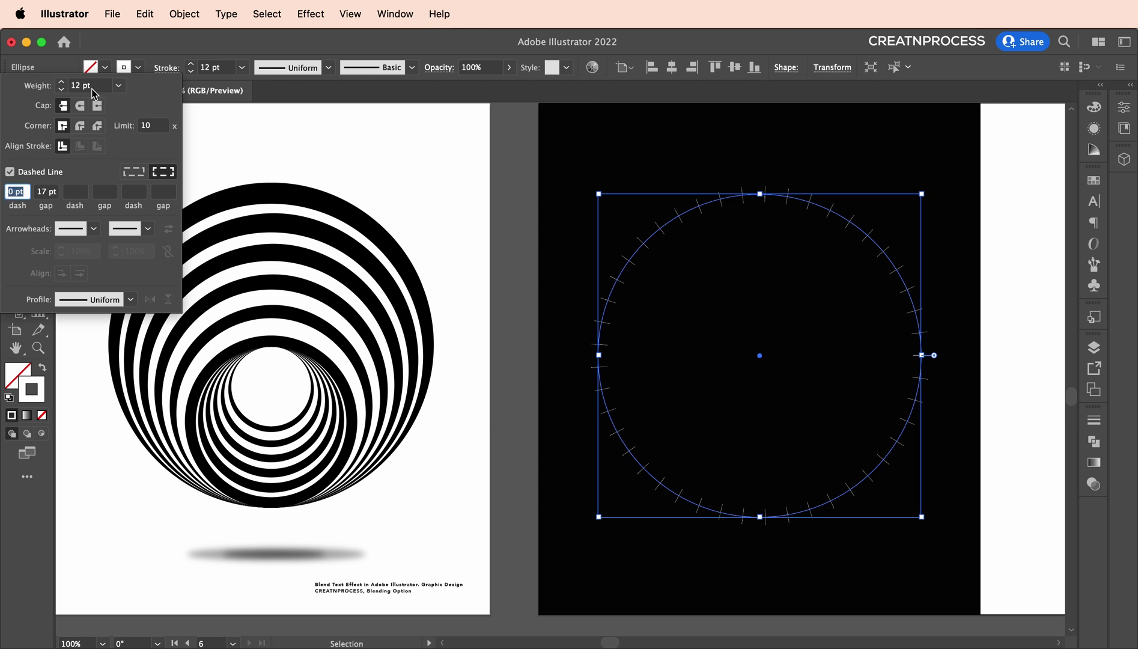
Step: Set the stroke weight to 14 pt and compare the cap styles, finishing with Round Cap
{"action": "left_click", "coordinate": [92, 86]}
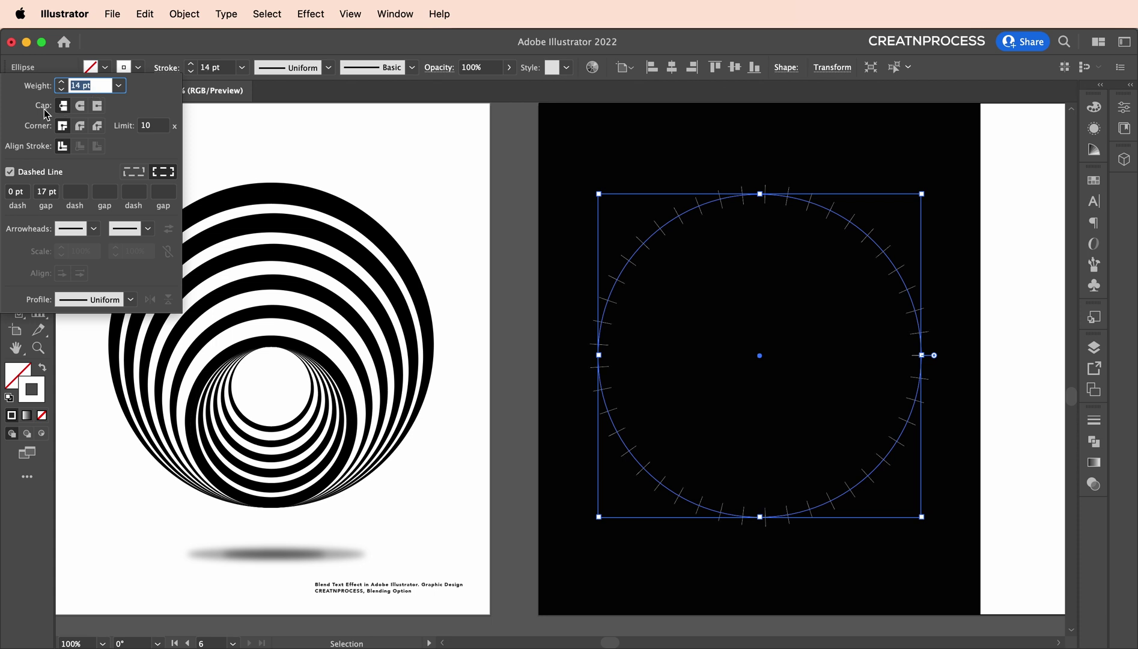
{"action": "left_click", "coordinate": [80, 107]}
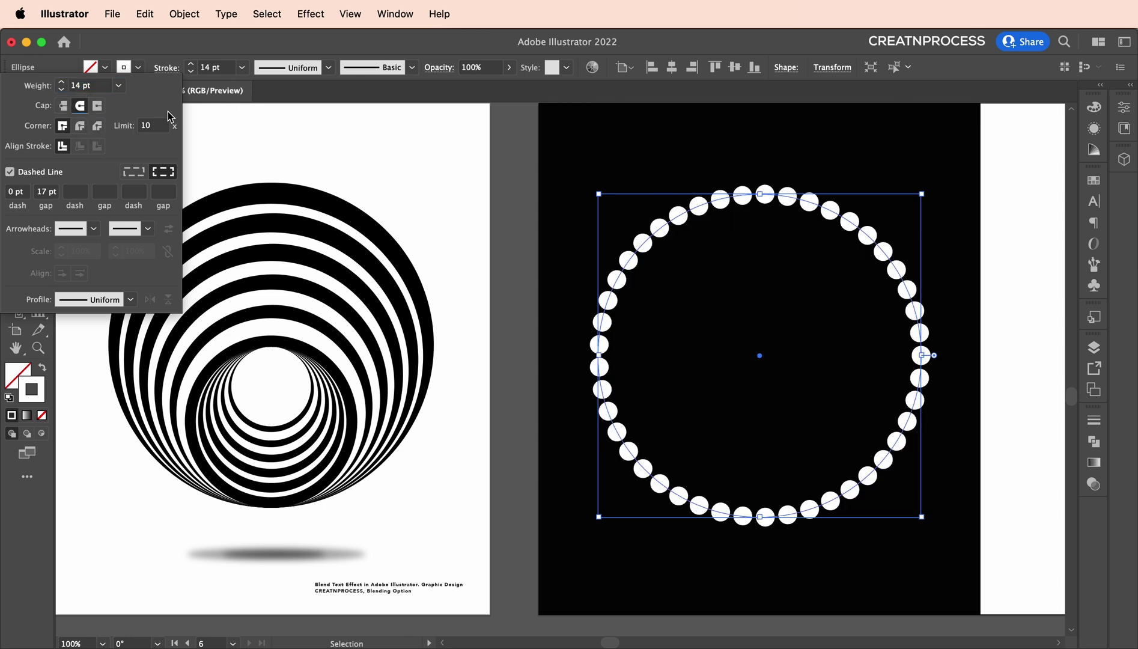
{"action": "left_click", "coordinate": [98, 107]}
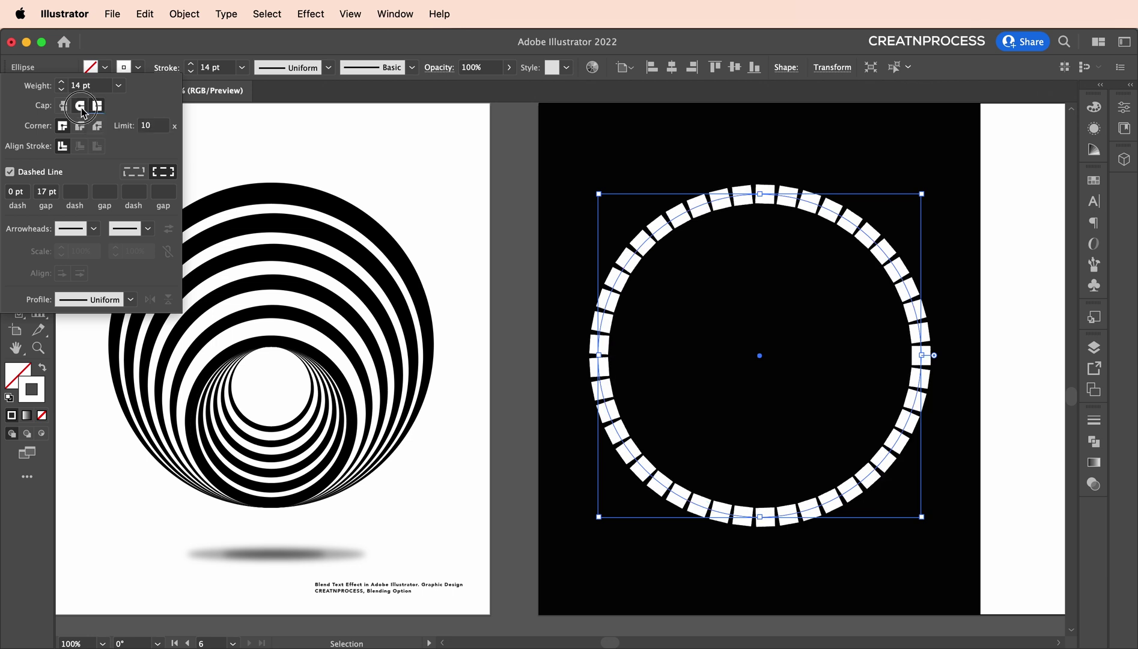
{"action": "left_click", "coordinate": [81, 108]}
{"action": "left_click", "coordinate": [63, 108]}
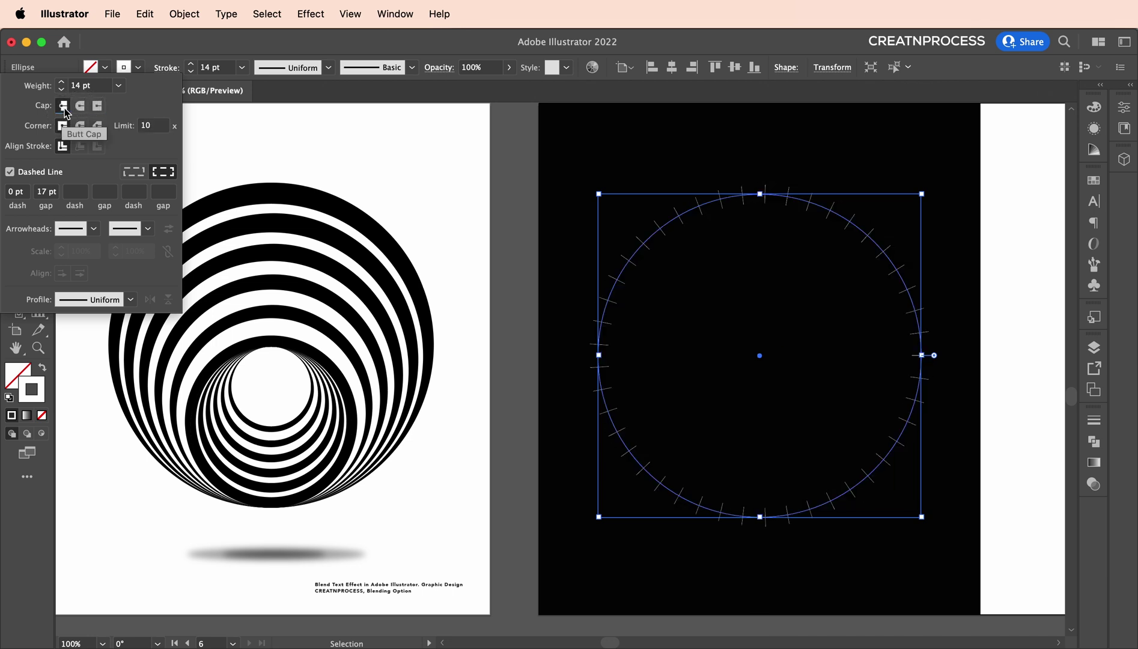
{"action": "left_click", "coordinate": [81, 108]}
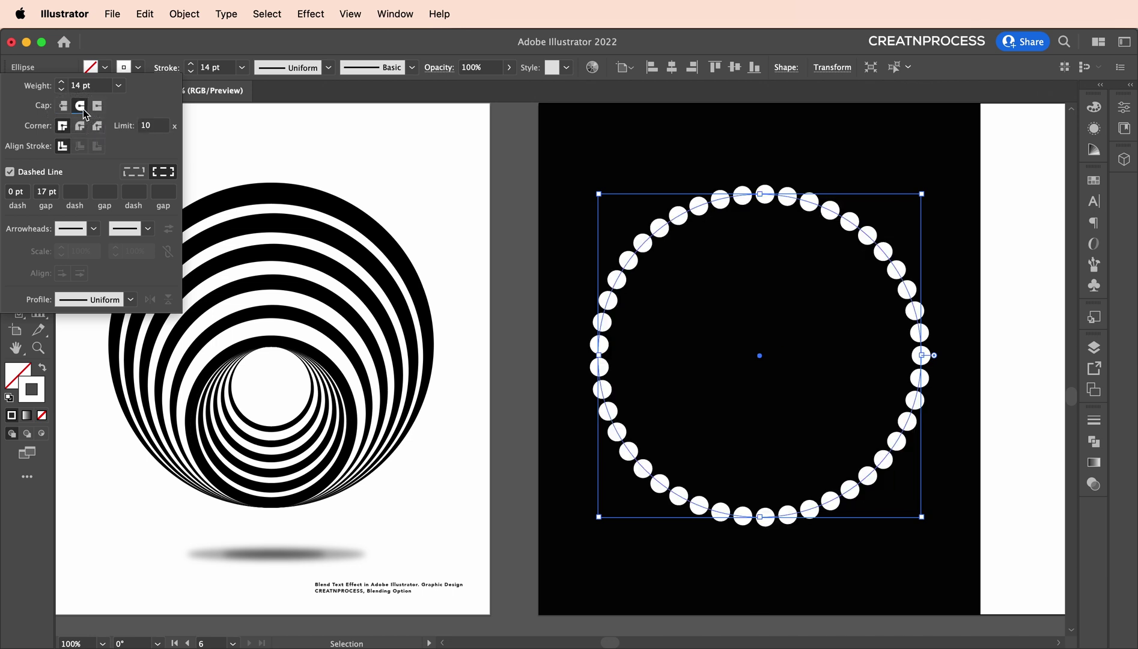
Step: Try longer dash lengths on the circle's stroke and return the dash to 0 pt
{"action": "left_click", "coordinate": [13, 192]}
{"action": "double_click", "coordinate": [7, 192]}
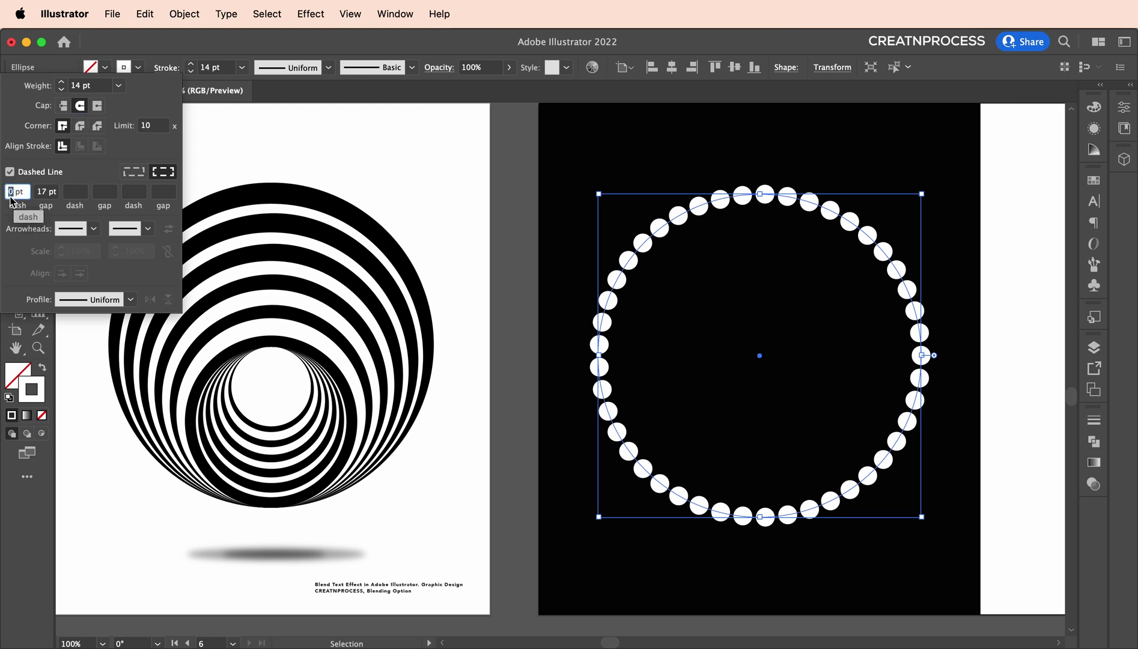
{"action": "key", "text": "Up"}
{"action": "key", "text": "Up"}
{"action": "key", "text": "Up"}
{"action": "key", "text": "Up"}
{"action": "key", "text": "Up"}
{"action": "key", "text": "Up"}
{"action": "key", "text": "Up"}
{"action": "key", "text": "Up"}
{"action": "key", "text": "Up"}
{"action": "key", "text": "Up"}
{"action": "key", "text": "Up"}
{"action": "key", "text": "Up"}
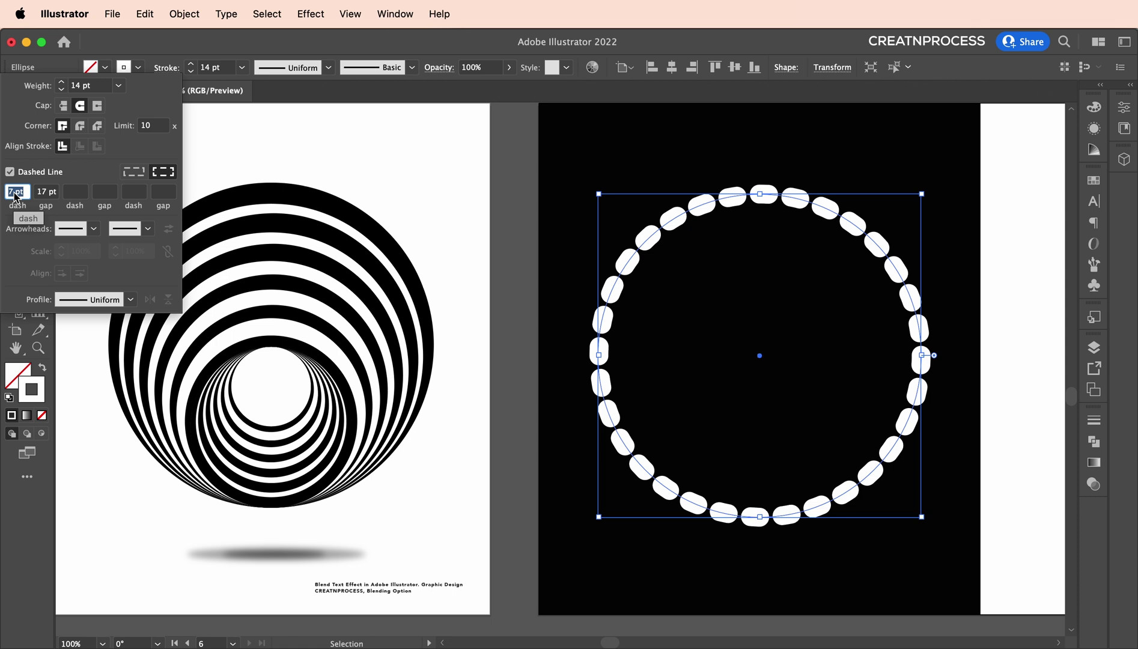
{"action": "key", "text": "Up"}
{"action": "key", "text": "Up"}
{"action": "key", "text": "Up"}
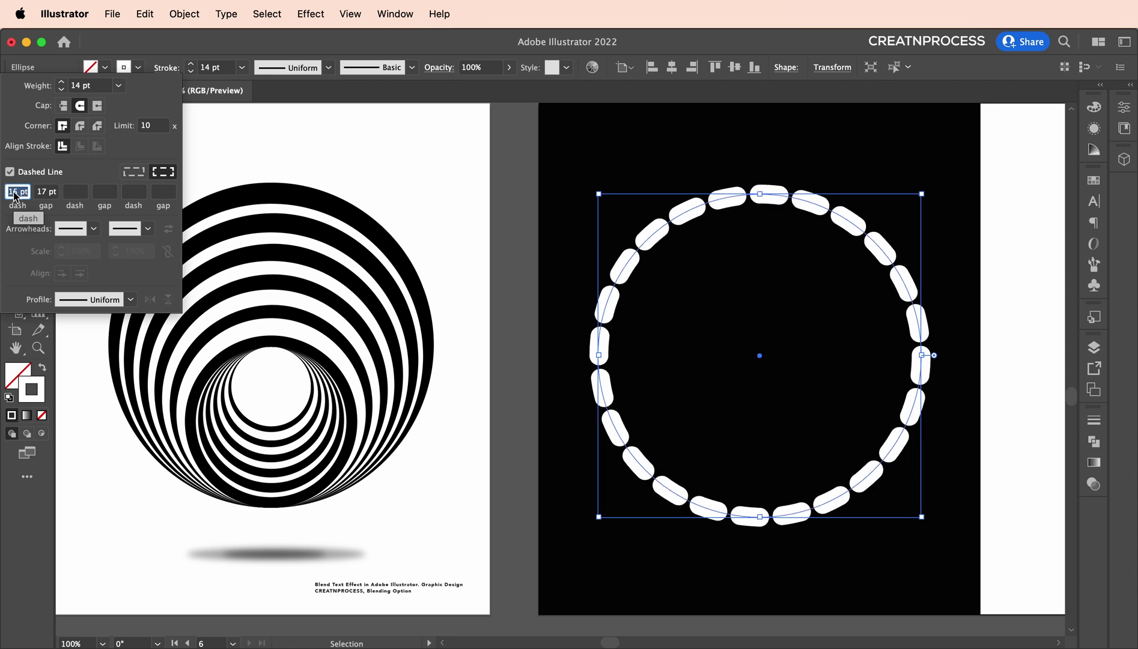
{"action": "key", "text": "Down"}
{"action": "key", "text": "Down"}
{"action": "key", "text": "Down"}
{"action": "key", "text": "Down"}
{"action": "key", "text": "Down"}
{"action": "key", "text": "Down"}
{"action": "key", "text": "Down"}
{"action": "key", "text": "Down"}
{"action": "key", "text": "Down"}
{"action": "key", "text": "Down"}
{"action": "key", "text": "Down"}
{"action": "key", "text": "Down"}
{"action": "key", "text": "Down"}
{"action": "key", "text": "Down"}
{"action": "key", "text": "Down"}
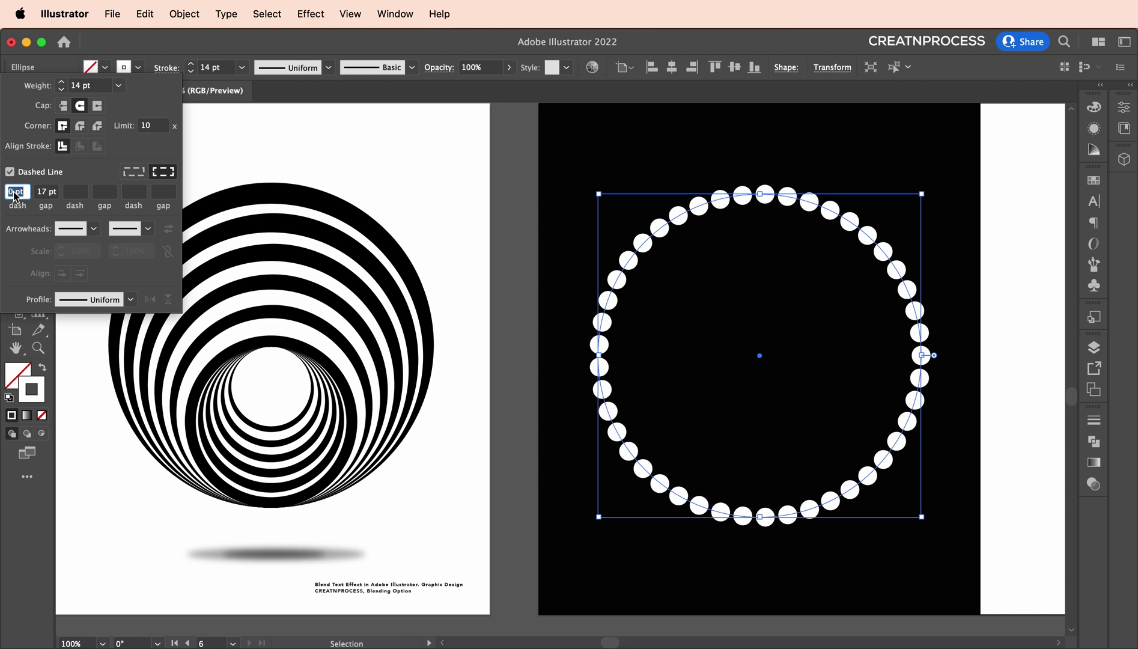
Step: Try a gap of up to 29 pt between the circle's dots and reduce it to 18 pt
{"action": "left_click", "coordinate": [46, 192]}
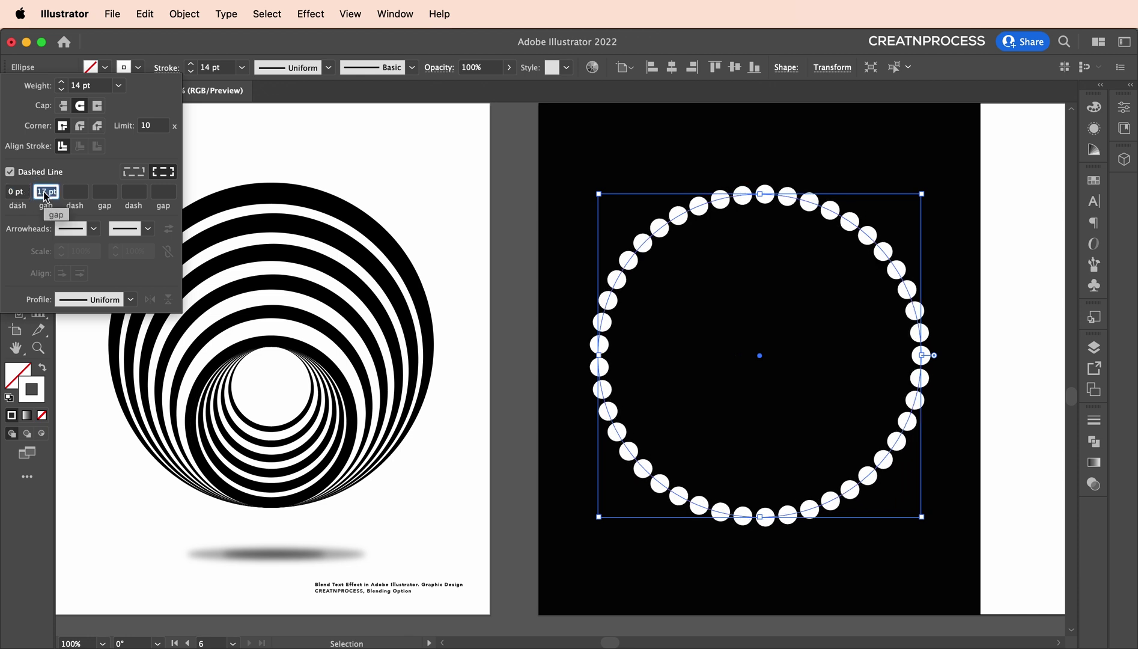
{"action": "key", "text": "Up"}
{"action": "key", "text": "Up"}
{"action": "key", "text": "Up"}
{"action": "key", "text": "Up"}
{"action": "key", "text": "Up"}
{"action": "key", "text": "Up"}
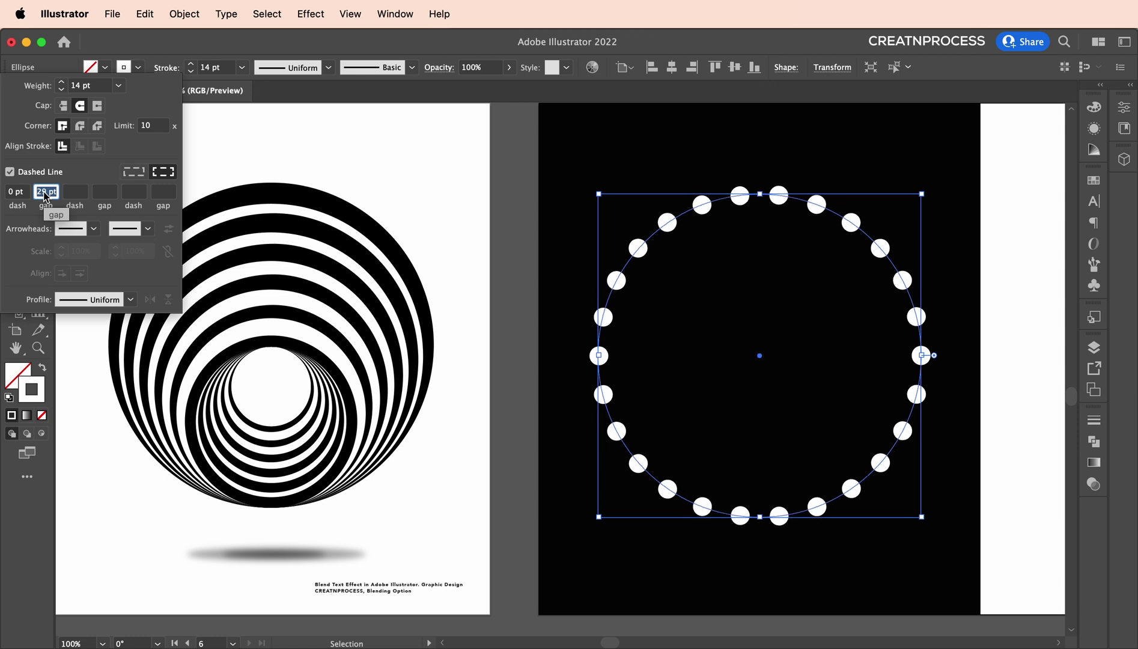
{"action": "key", "text": "Down"}
{"action": "key", "text": "Down"}
{"action": "key", "text": "Down"}
{"action": "key", "text": "Down"}
{"action": "key", "text": "Down"}
{"action": "key", "text": "Down"}
{"action": "key", "text": "Down"}
{"action": "key", "text": "Down"}
{"action": "key", "text": "Down"}
{"action": "key", "text": "Down"}
{"action": "key", "text": "Down"}
{"action": "key", "text": "Down"}
{"action": "key", "text": "Down"}
{"action": "key", "text": "Down"}
{"action": "key", "text": "Down"}
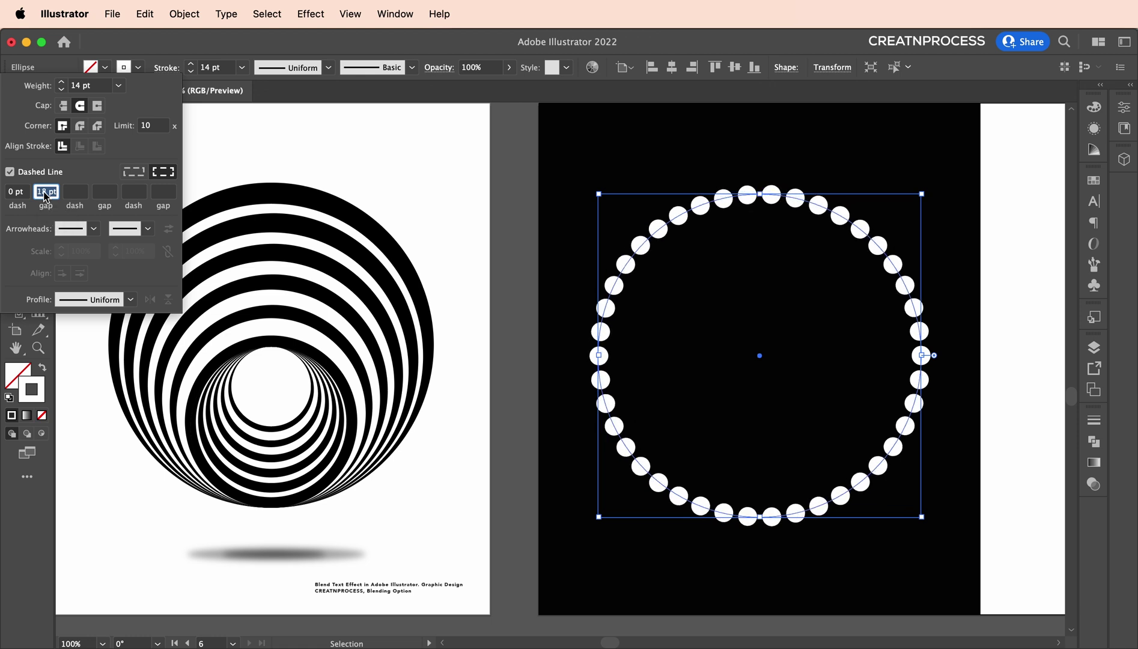
Step: Try tight and wide gaps between the circle's dots, including 4 pt and 37 pt, and settle on 20 pt
{"action": "key", "text": "Down"}
{"action": "key", "text": "Down"}
{"action": "key", "text": "Down"}
{"action": "key", "text": "Down"}
{"action": "key", "text": "Down"}
{"action": "key", "text": "Down"}
{"action": "key", "text": "Down"}
{"action": "key", "text": "Down"}
{"action": "key", "text": "Down"}
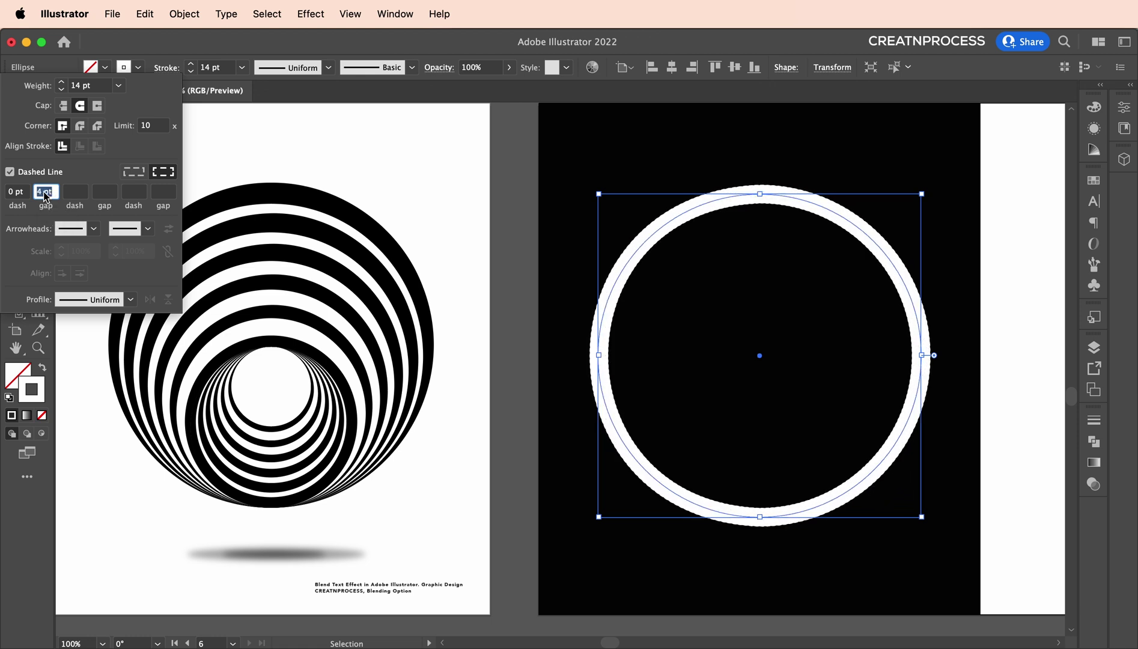
{"action": "key", "text": "Up"}
{"action": "key", "text": "Up"}
{"action": "key", "text": "Up"}
{"action": "key", "text": "Up"}
{"action": "key", "text": "Up"}
{"action": "key", "text": "Up"}
{"action": "key", "text": "Up"}
{"action": "key", "text": "Up"}
{"action": "key", "text": "Up"}
{"action": "key", "text": "Up"}
{"action": "key", "text": "Up"}
{"action": "key", "text": "Up"}
{"action": "key", "text": "Up"}
{"action": "key", "text": "Up"}
{"action": "key", "text": "Up"}
{"action": "key", "text": "Up"}
{"action": "key", "text": "Up"}
{"action": "key", "text": "Up"}
{"action": "key", "text": "Up"}
{"action": "key", "text": "Up"}
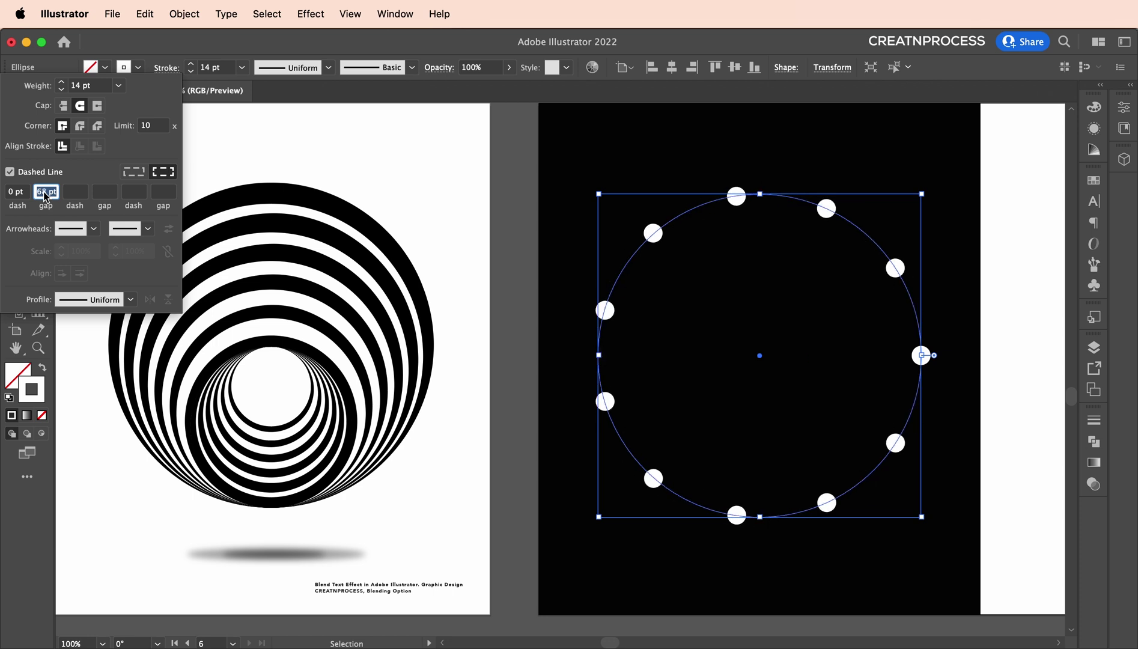
{"action": "key", "text": "Down"}
{"action": "key", "text": "Down"}
{"action": "key", "text": "Down"}
{"action": "key", "text": "Down"}
{"action": "key", "text": "Down"}
{"action": "key", "text": "Down"}
{"action": "key", "text": "Down"}
{"action": "key", "text": "Down"}
{"action": "key", "text": "Down"}
{"action": "key", "text": "Down"}
{"action": "key", "text": "Down"}
{"action": "key", "text": "Down"}
{"action": "key", "text": "Down"}
{"action": "key", "text": "Down"}
{"action": "key", "text": "Down"}
{"action": "key", "text": "Down"}
{"action": "key", "text": "Down"}
{"action": "key", "text": "Down"}
{"action": "key", "text": "Down"}
{"action": "key", "text": "Down"}
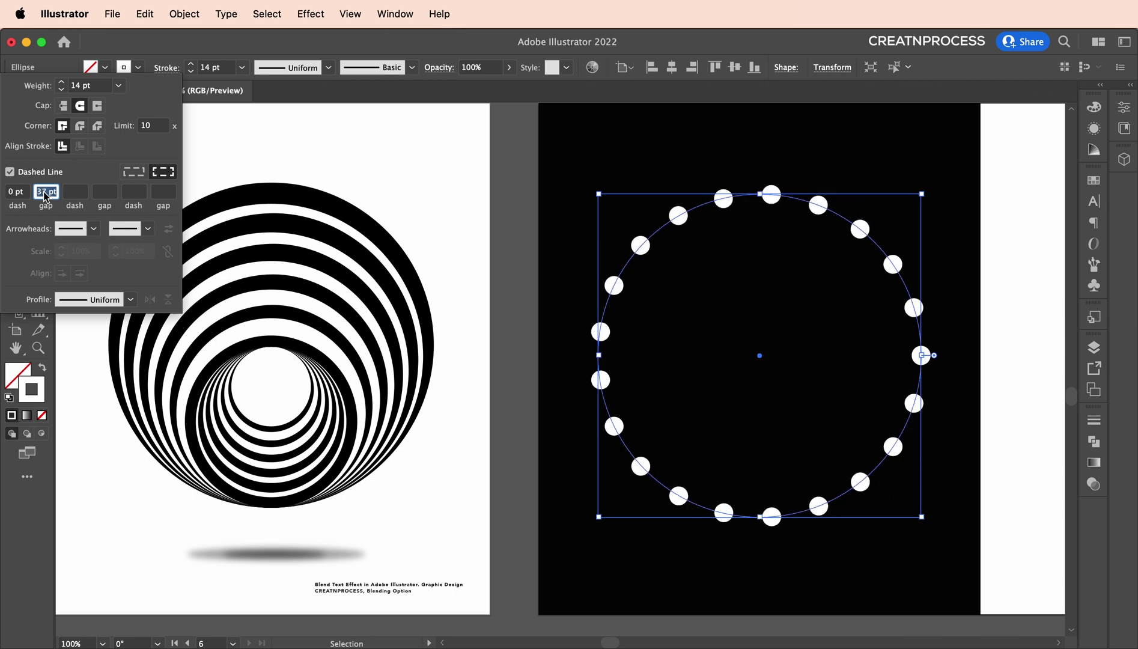
{"action": "key", "text": "Down"}
{"action": "key", "text": "Down"}
{"action": "key", "text": "Down"}
{"action": "key", "text": "Down"}
{"action": "key", "text": "Down"}
{"action": "key", "text": "Down"}
{"action": "key", "text": "Down"}
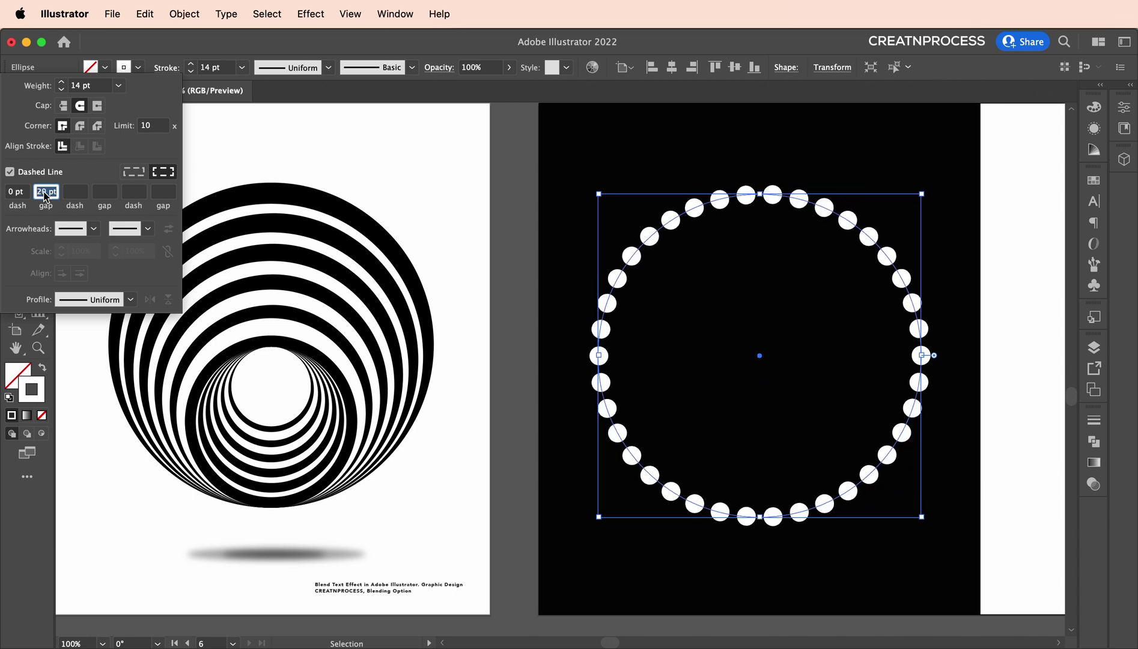
Step: Apply the lens-shaped variable width profile to the dotted circle's stroke and deselect the circle
{"action": "left_click", "coordinate": [270, 36]}
{"action": "left_click", "coordinate": [316, 70]}
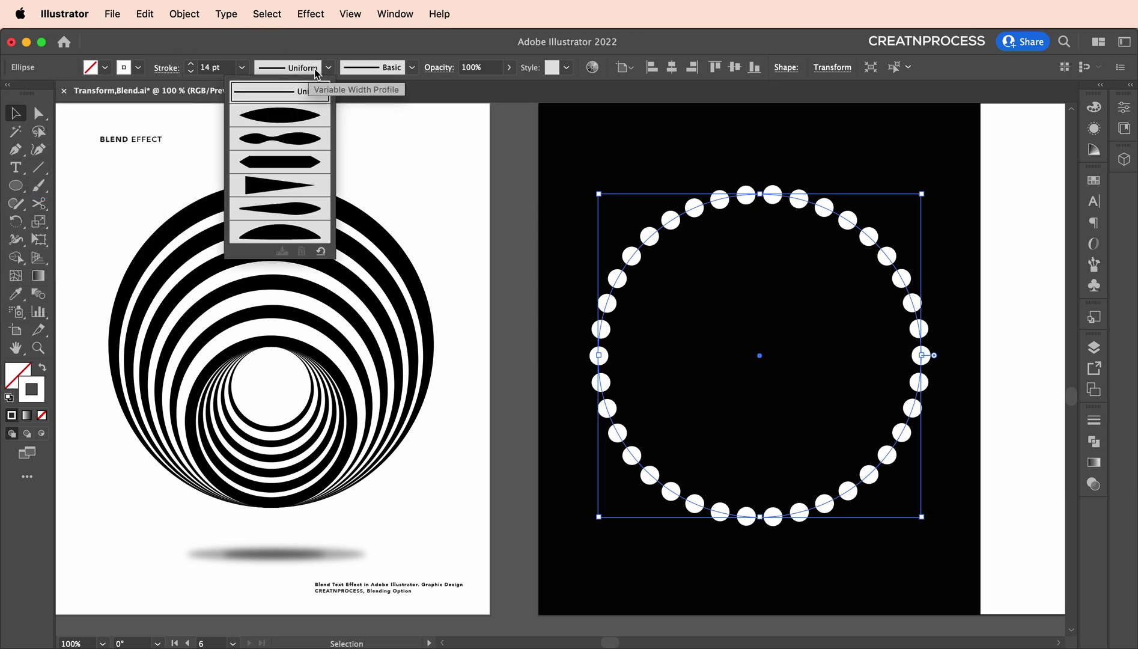
{"action": "left_click", "coordinate": [294, 116]}
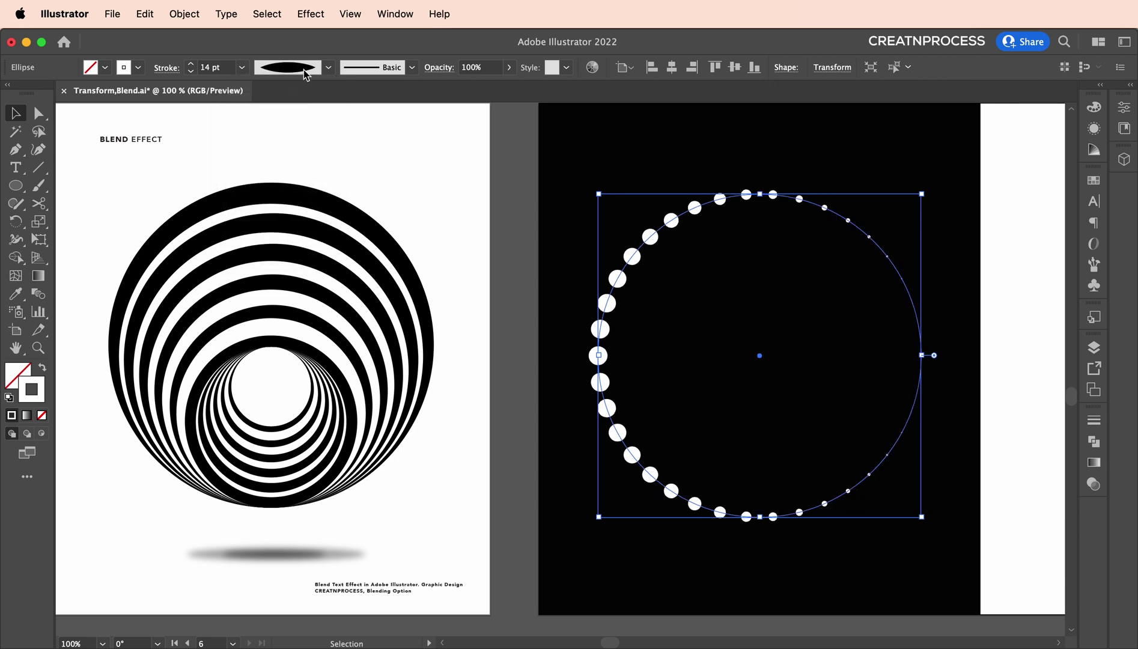
{"action": "left_click", "coordinate": [679, 296]}
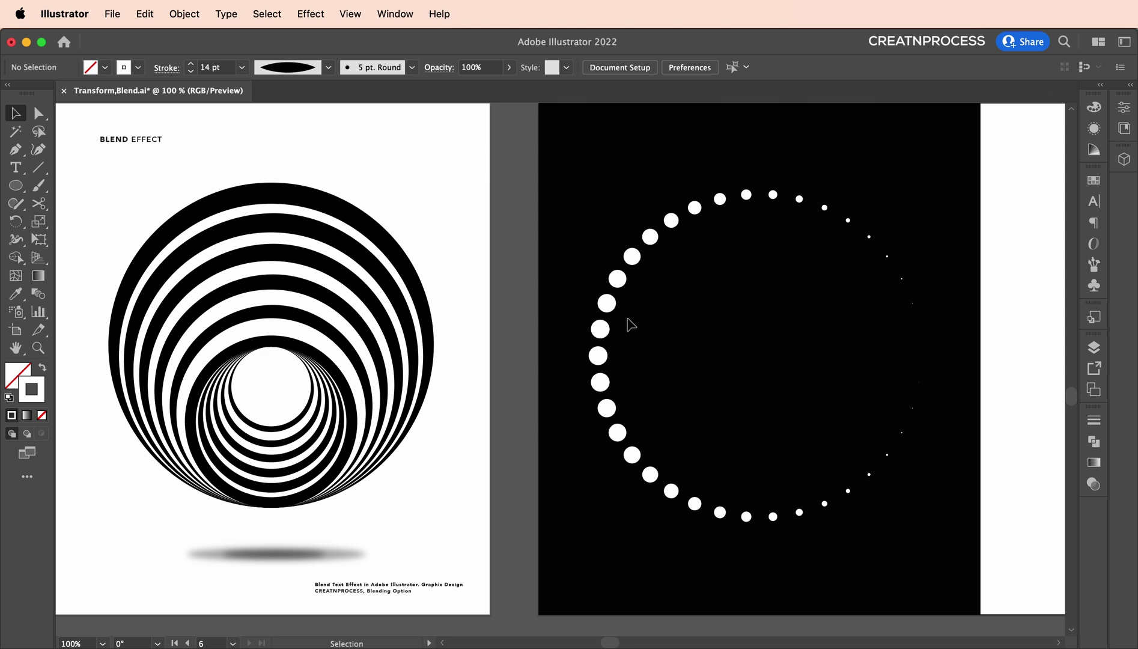
Step: Try a 25 pt gap on the tapered dotted circle and return the gap to 20 pt
{"action": "left_click", "coordinate": [598, 346]}
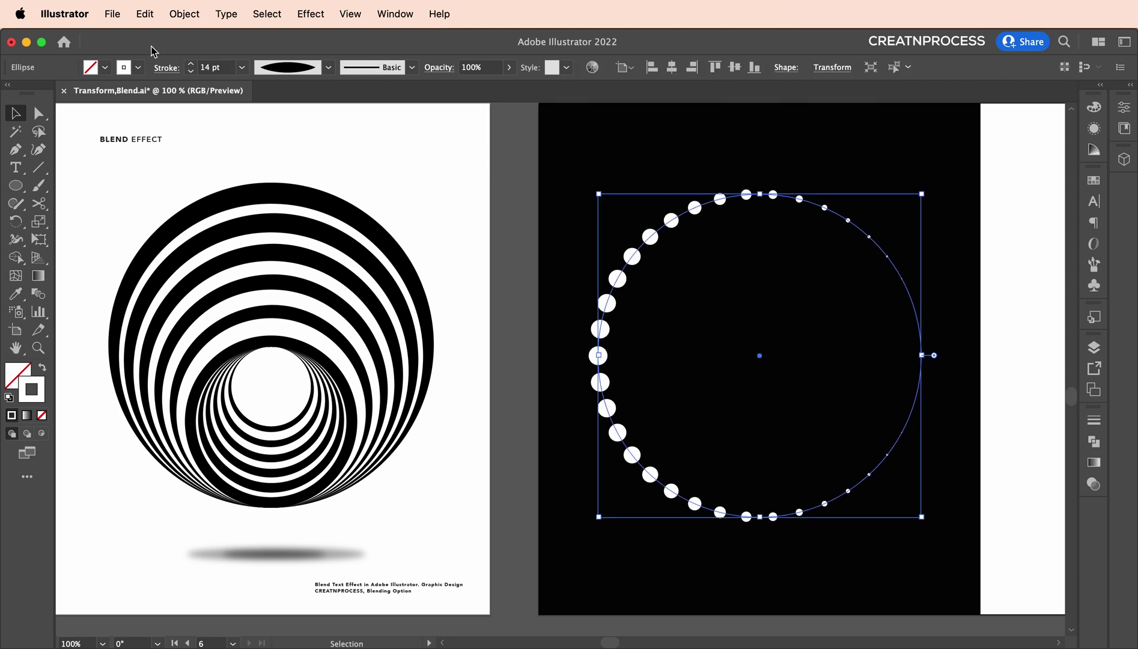
{"action": "left_click", "coordinate": [167, 68]}
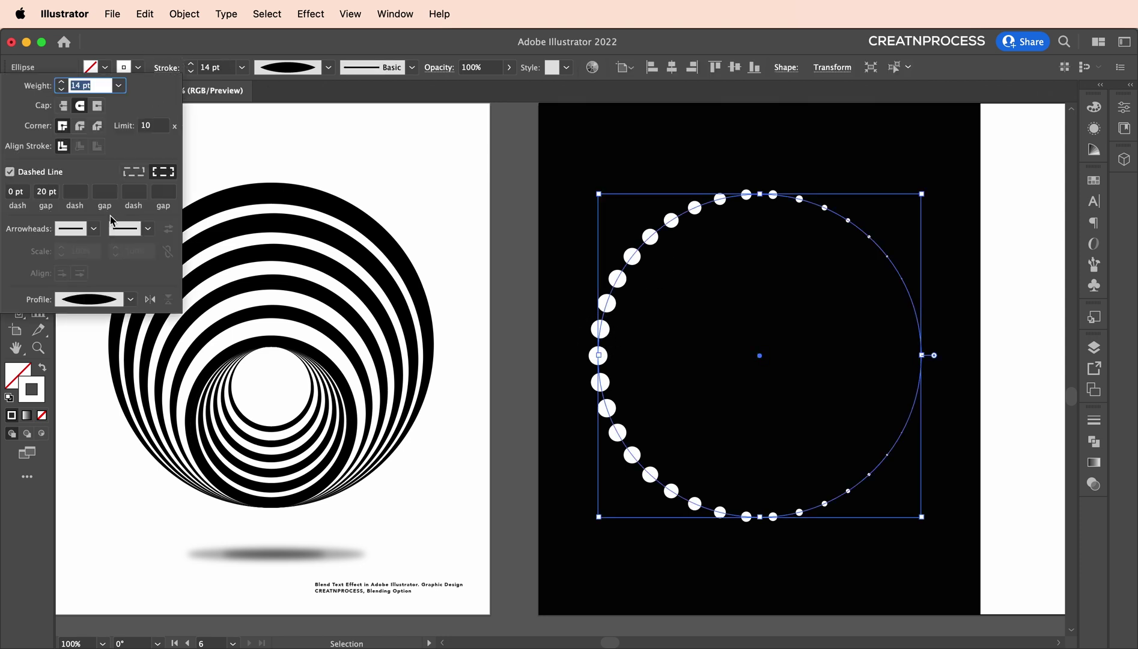
{"action": "left_click", "coordinate": [48, 197]}
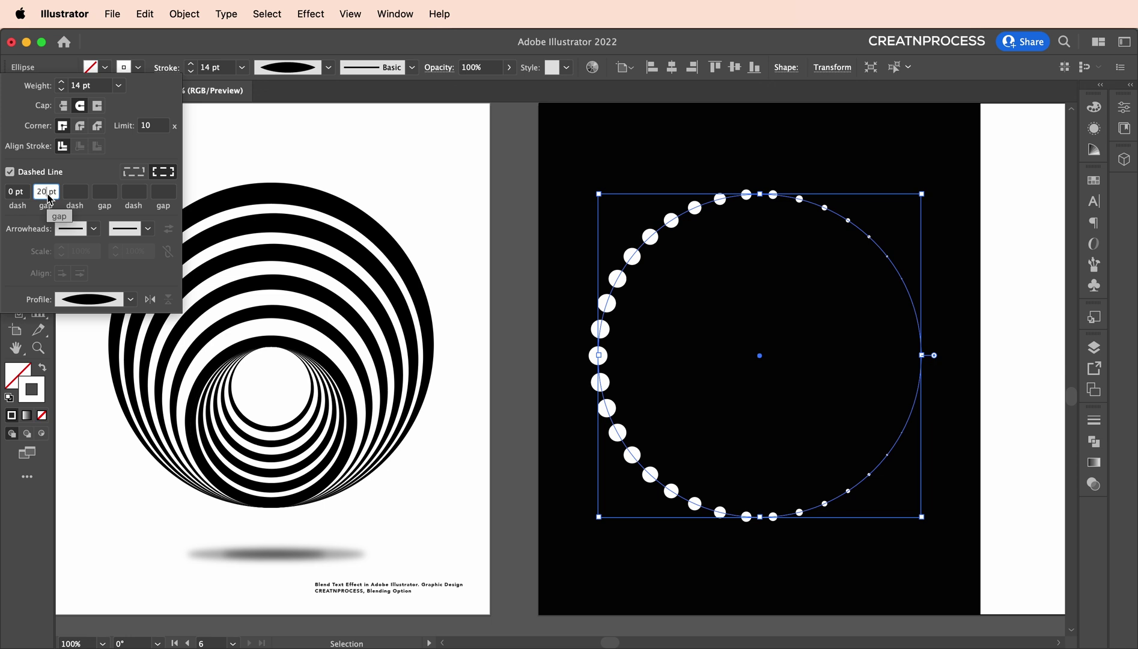
{"action": "key", "text": "Down"}
{"action": "key", "text": "Down"}
{"action": "key", "text": "Down"}
{"action": "key", "text": "Down"}
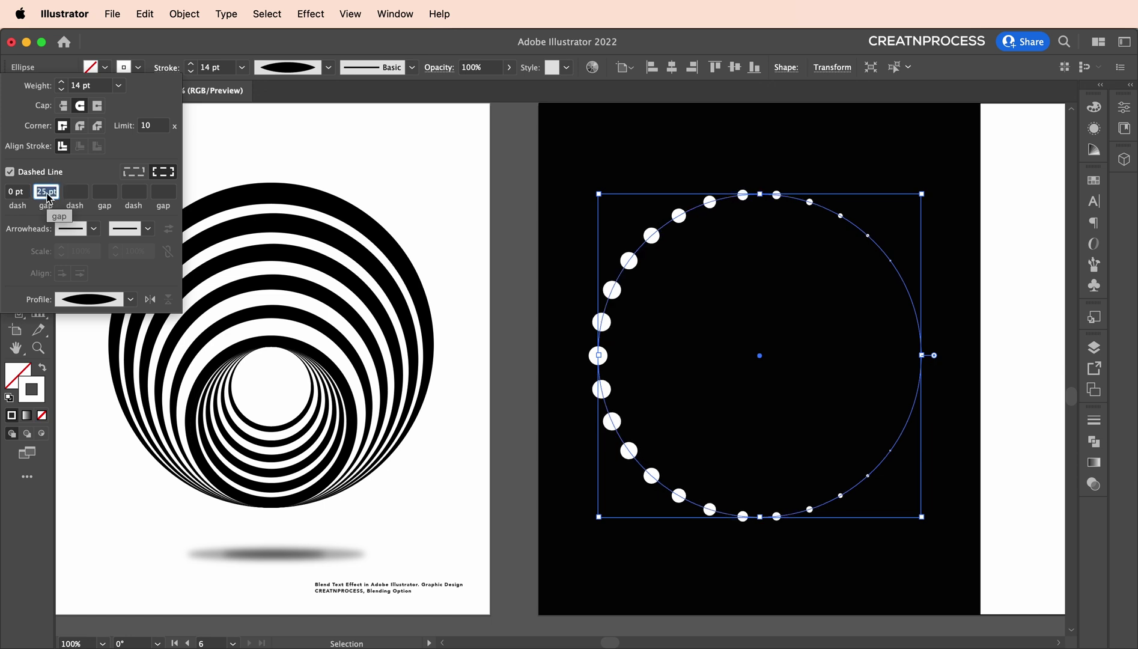
{"action": "key", "text": "Up"}
{"action": "key", "text": "Up"}
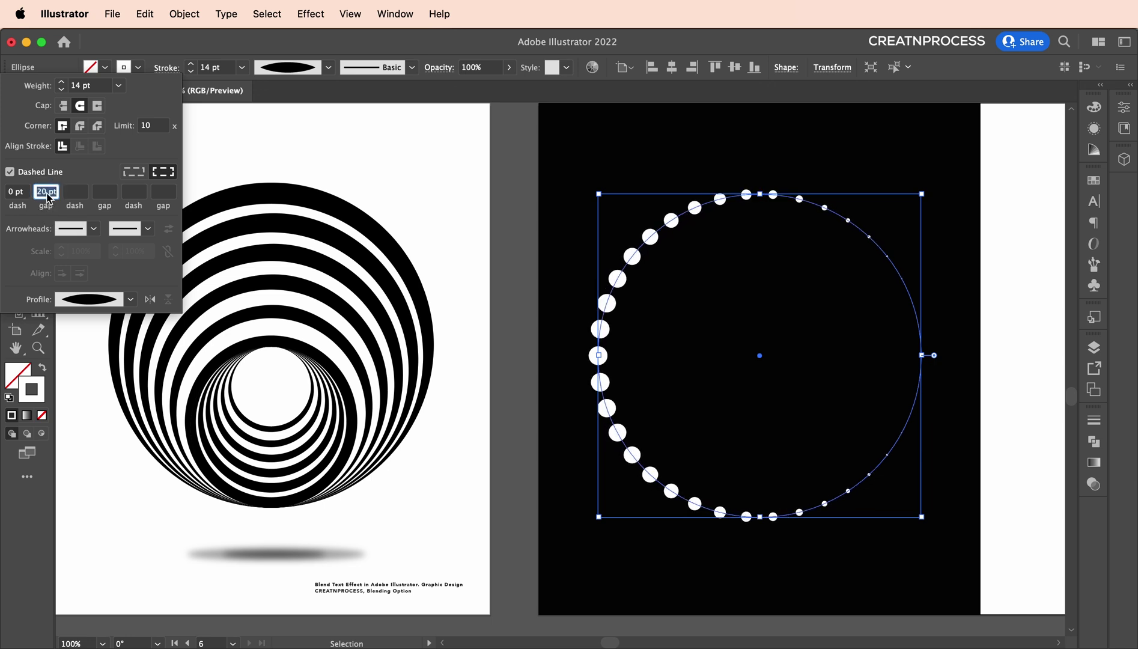
{"action": "key", "text": "Up"}
{"action": "key", "text": "Up"}
Step: Try thinner and thicker weights on the dotted circle's stroke, finishing at 17 pt
{"action": "left_click", "coordinate": [87, 87]}
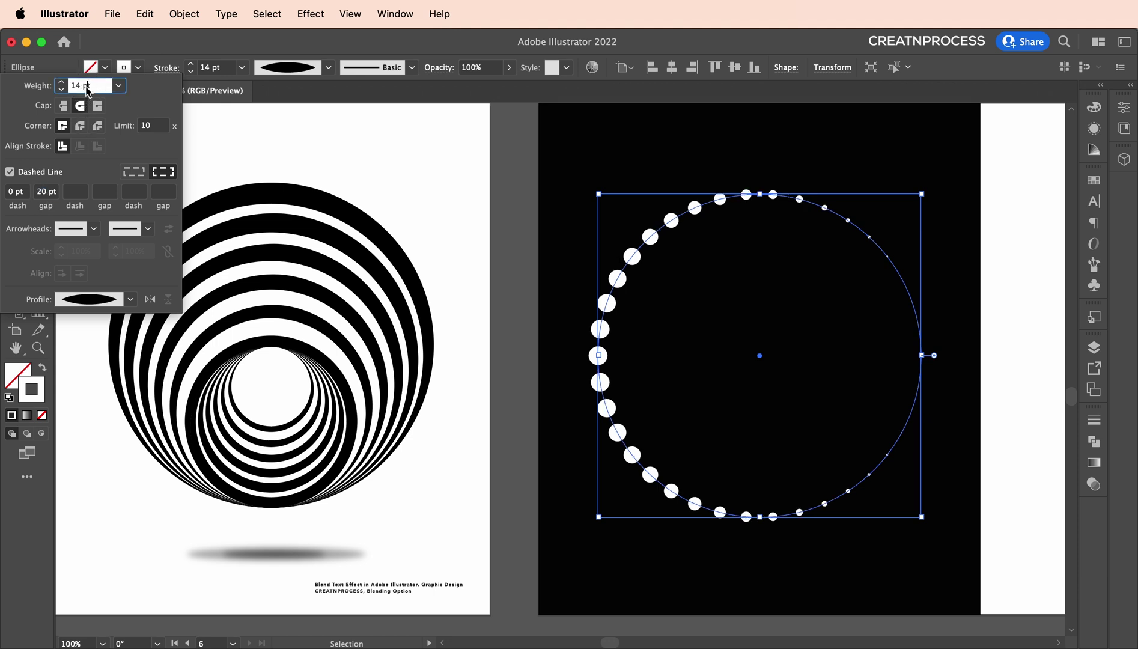
{"action": "key", "text": "Up"}
{"action": "key", "text": "Up"}
{"action": "key", "text": "Up"}
{"action": "key", "text": "Up"}
{"action": "key", "text": "Up"}
{"action": "key", "text": "Up"}
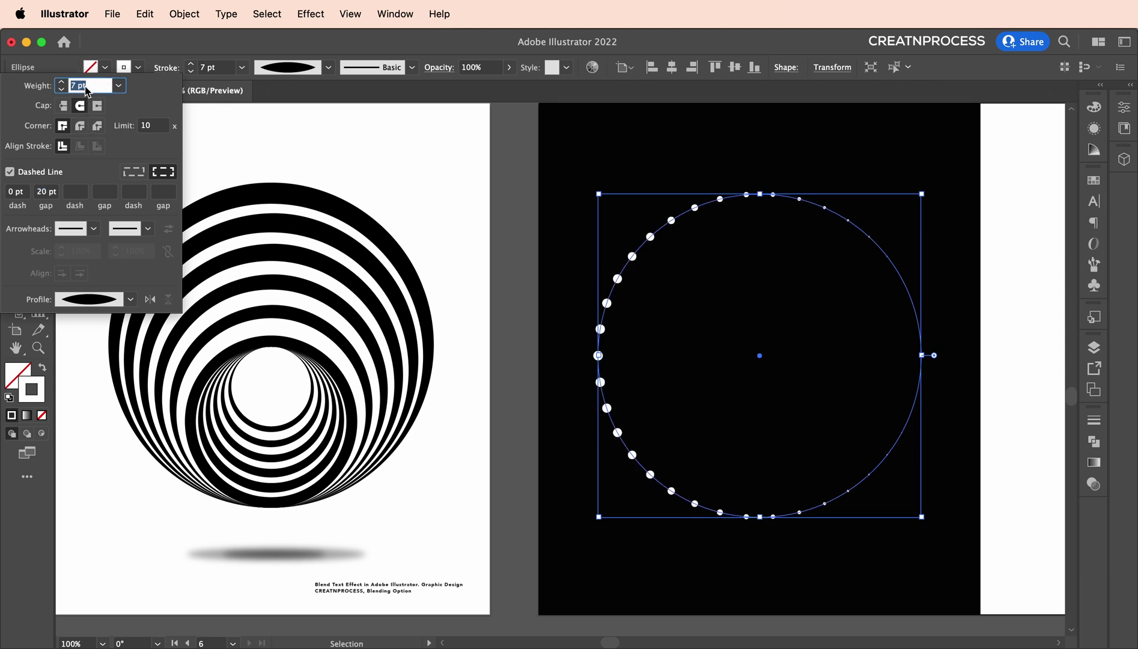
{"action": "key", "text": "Down"}
{"action": "key", "text": "Down"}
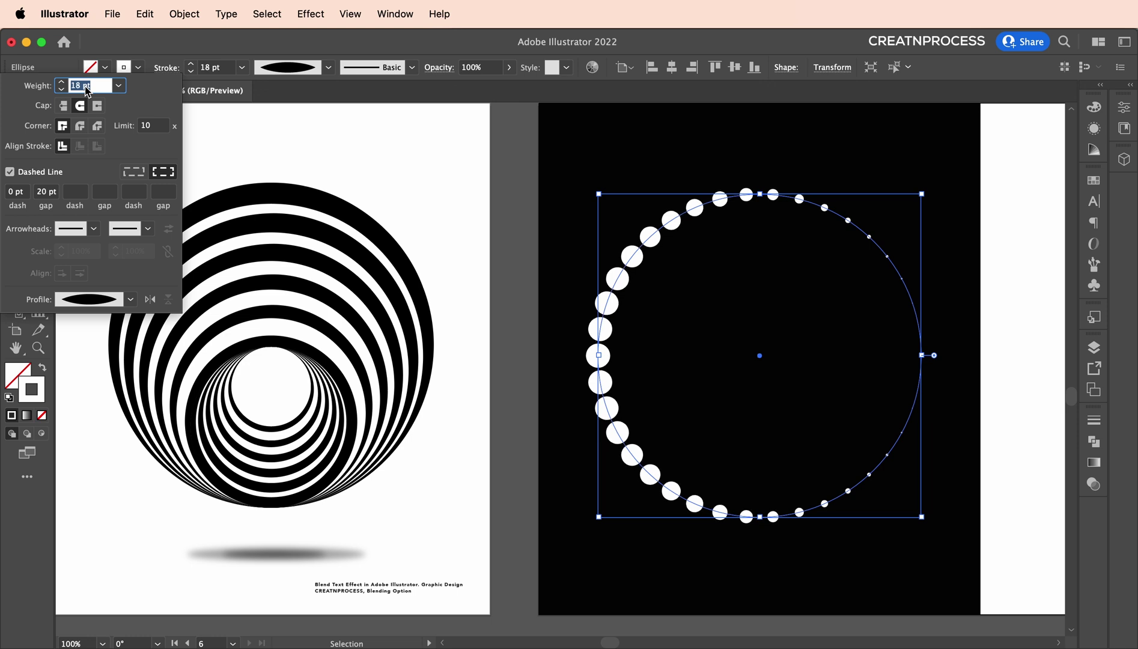
{"action": "key", "text": "Down"}
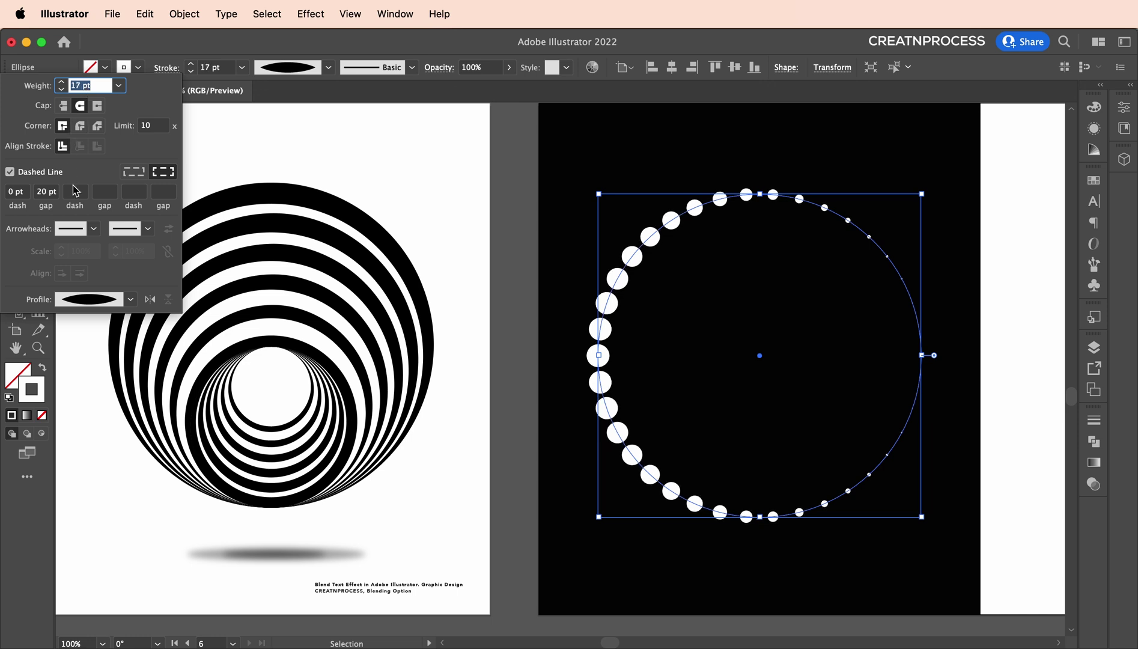
Step: Set the gap between the circle's dots to 22 pt and close the stroke settings
{"action": "left_click", "coordinate": [49, 193]}
{"action": "key", "text": "Up"}
{"action": "key", "text": "Up"}
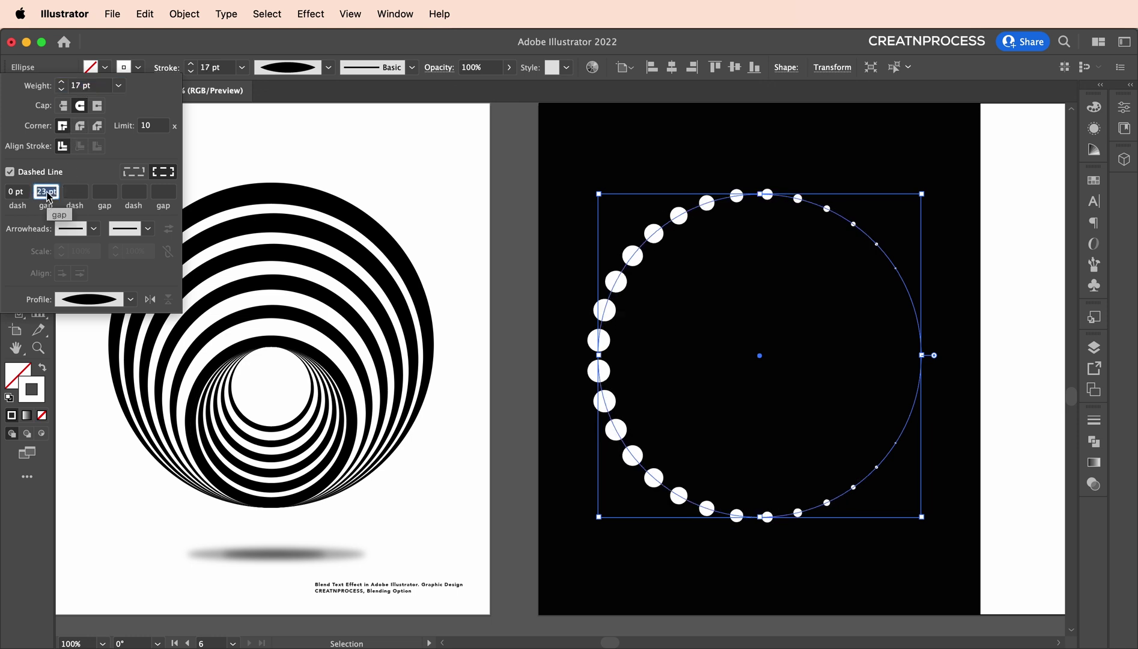
{"action": "key", "text": "Down"}
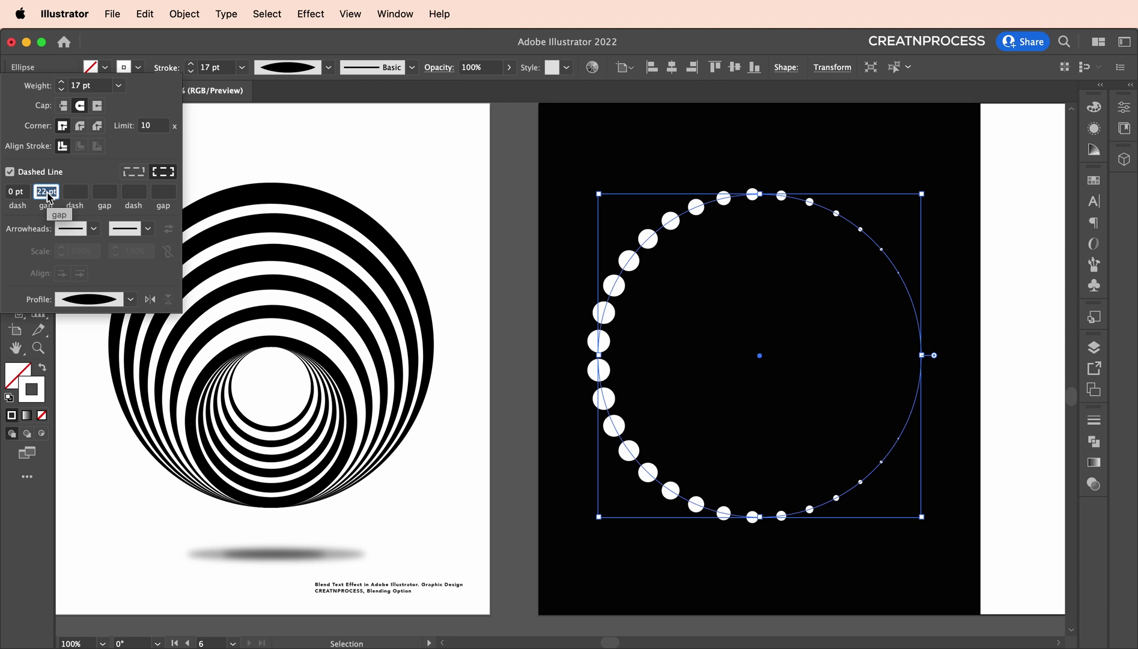
{"action": "left_click", "coordinate": [183, 42]}
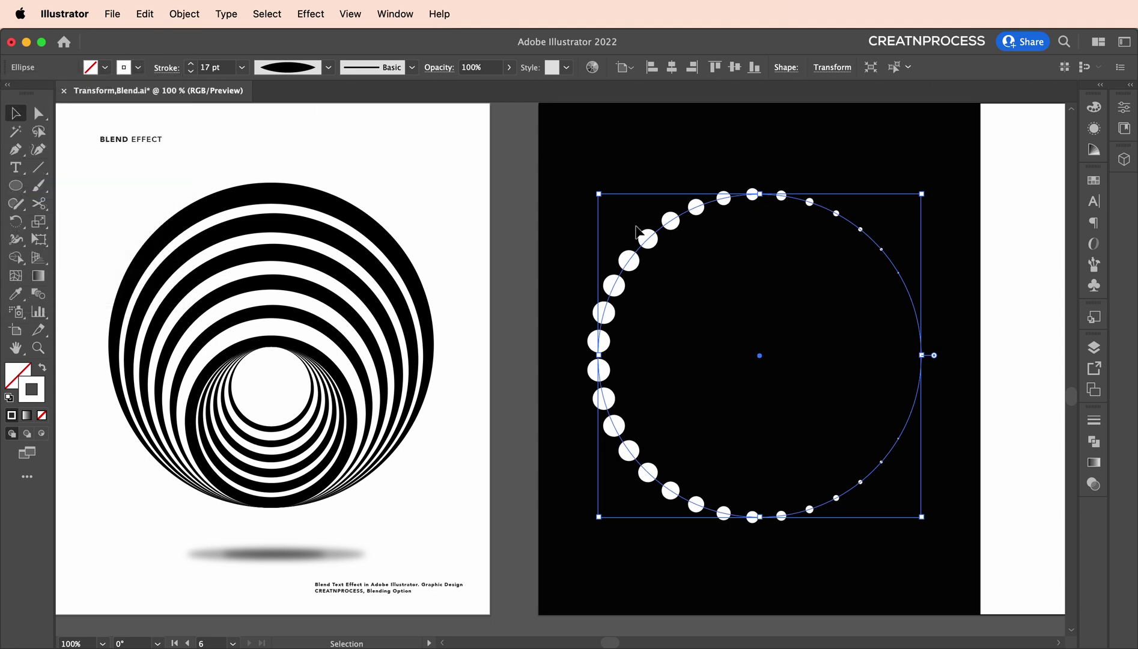
Step: Expand the dotted circle's appearance into shapes and paste a copy of the group directly in front of it
{"action": "left_click", "coordinate": [184, 14]}
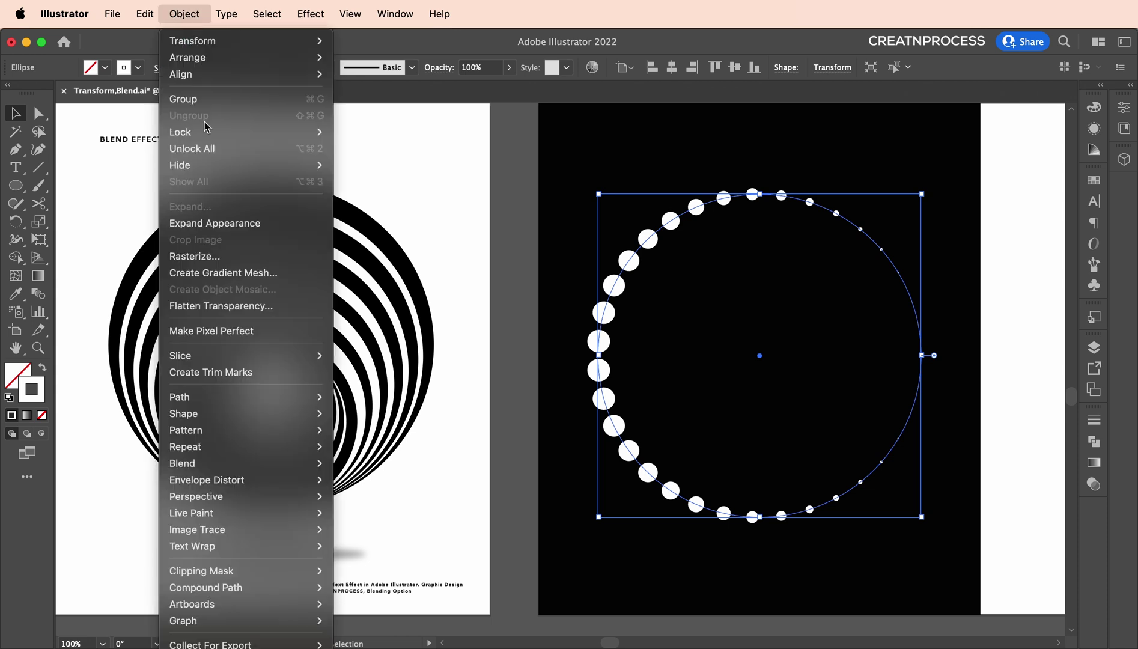
{"action": "left_click", "coordinate": [230, 231]}
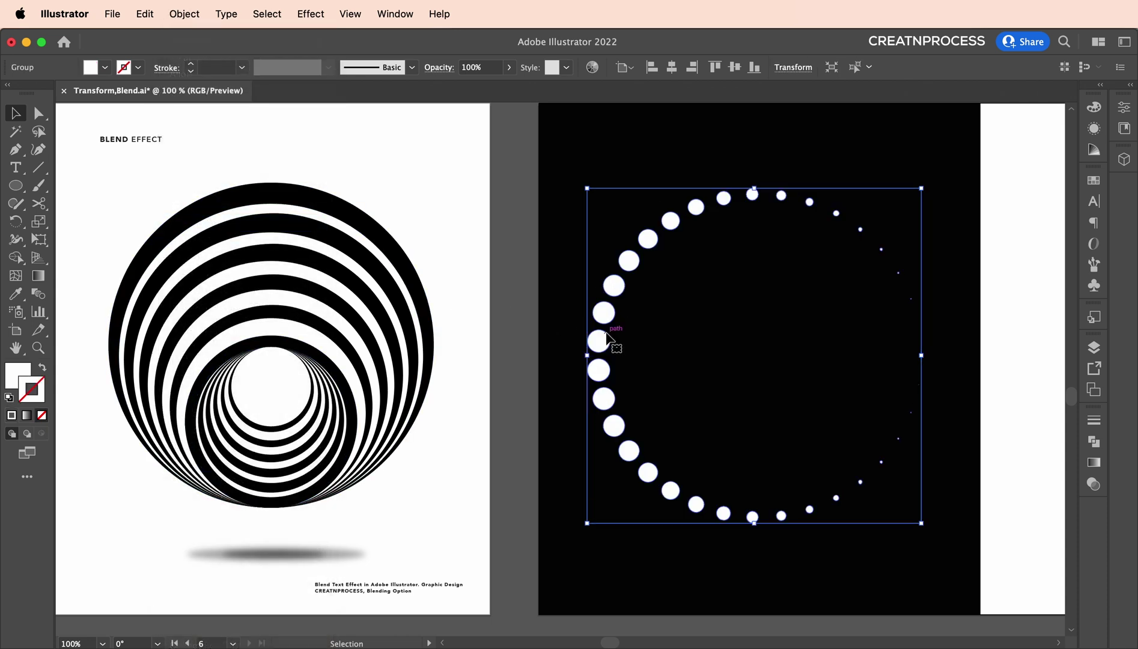
{"action": "left_click", "coordinate": [606, 339]}
{"action": "key", "text": "super+c"}
{"action": "key", "text": "super+f"}
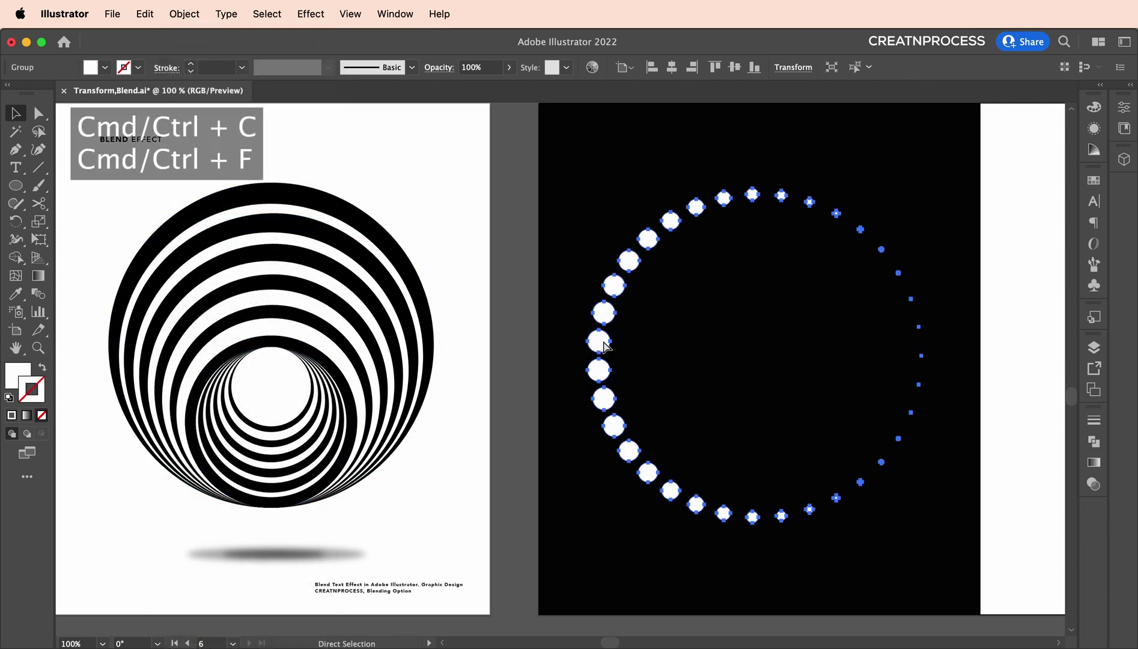
{"action": "key", "text": "v"}
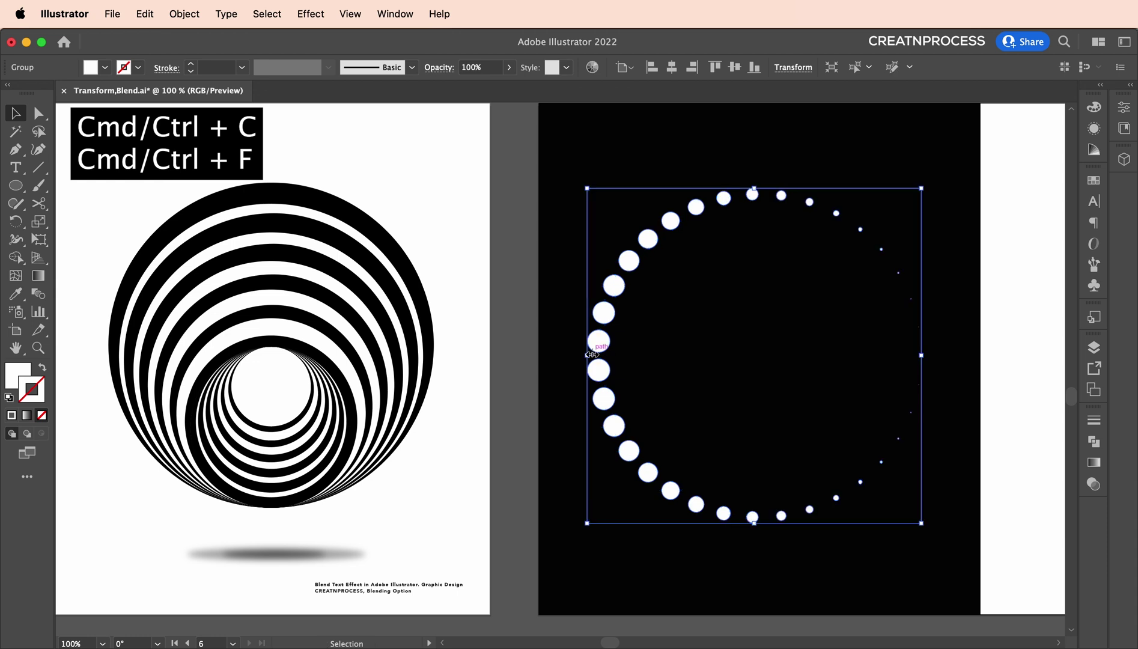
Step: Scale the copied dot ring proportionally to about half its size, keeping its right-hand edge aligned with the large ring
{"action": "left_click_drag", "start_coordinate": [587, 359], "coordinate": [760, 355]}
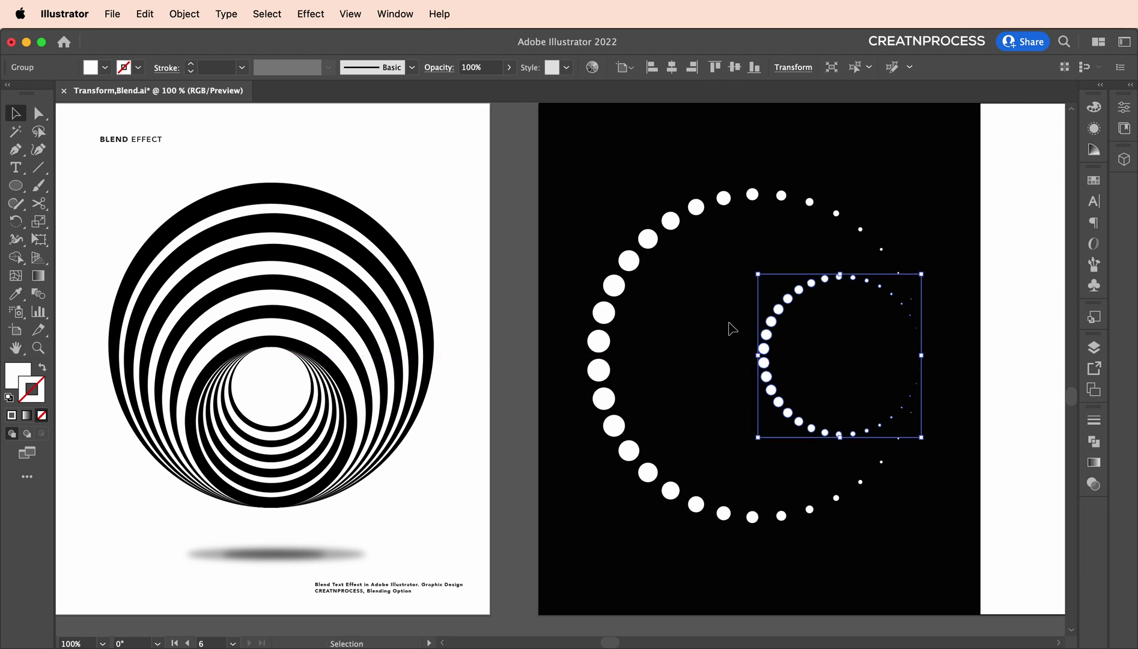
{"action": "left_click", "coordinate": [705, 313]}
{"action": "left_click", "coordinate": [765, 350]}
Step: Select both the large and small dot rings and make a blend between them
{"action": "scroll", "coordinate": [763, 353], "scroll_direction": "down", "scroll_amount": 2}
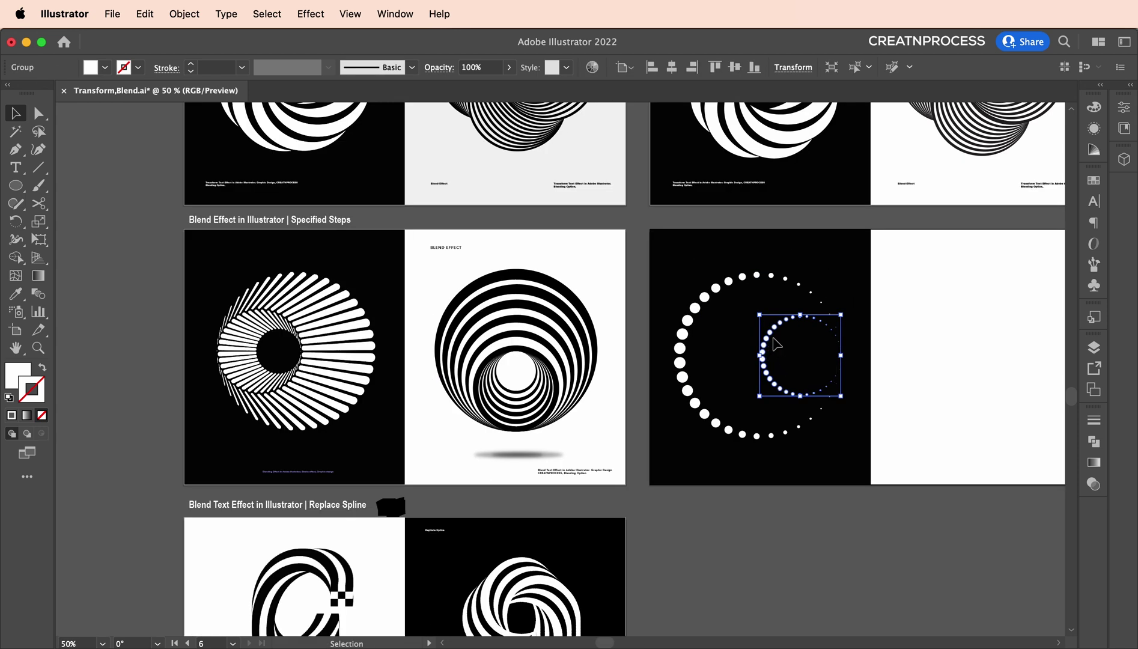
{"action": "left_click", "coordinate": [689, 345], "text": "shift"}
{"action": "left_click", "coordinate": [765, 356]}
{"action": "scroll", "coordinate": [303, 332], "scroll_direction": "up", "scroll_amount": 2}
{"action": "scroll", "coordinate": [625, 364], "scroll_direction": "right", "scroll_amount": 8}
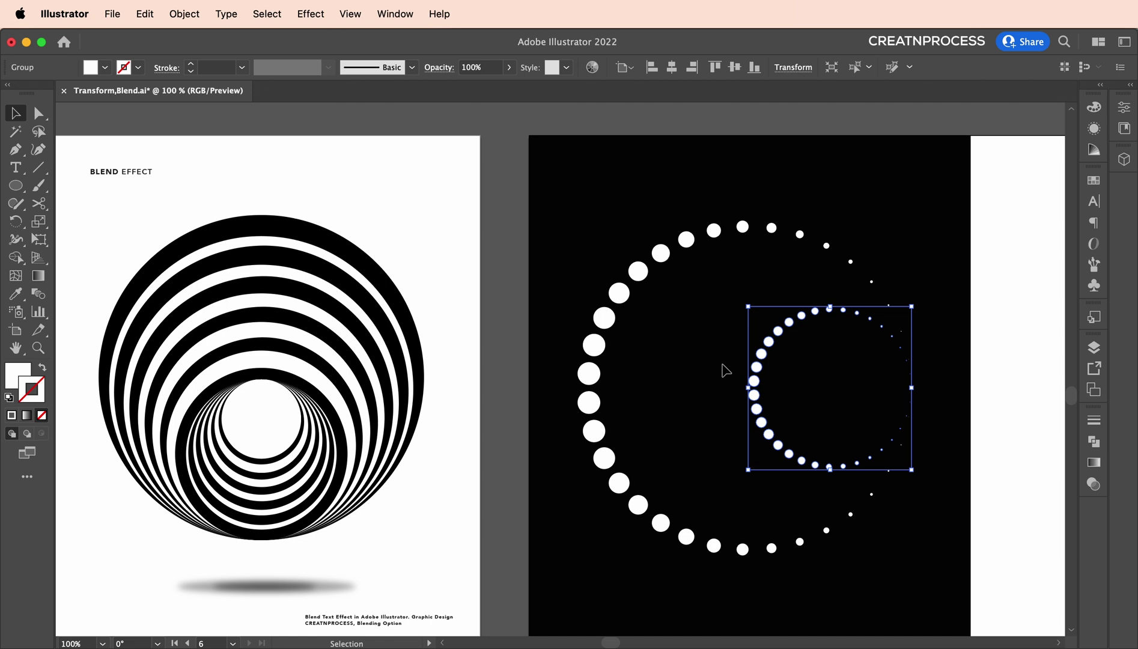
{"action": "left_click", "coordinate": [597, 381], "text": "shift"}
{"action": "left_click_drag", "start_coordinate": [736, 375], "coordinate": [770, 363]}
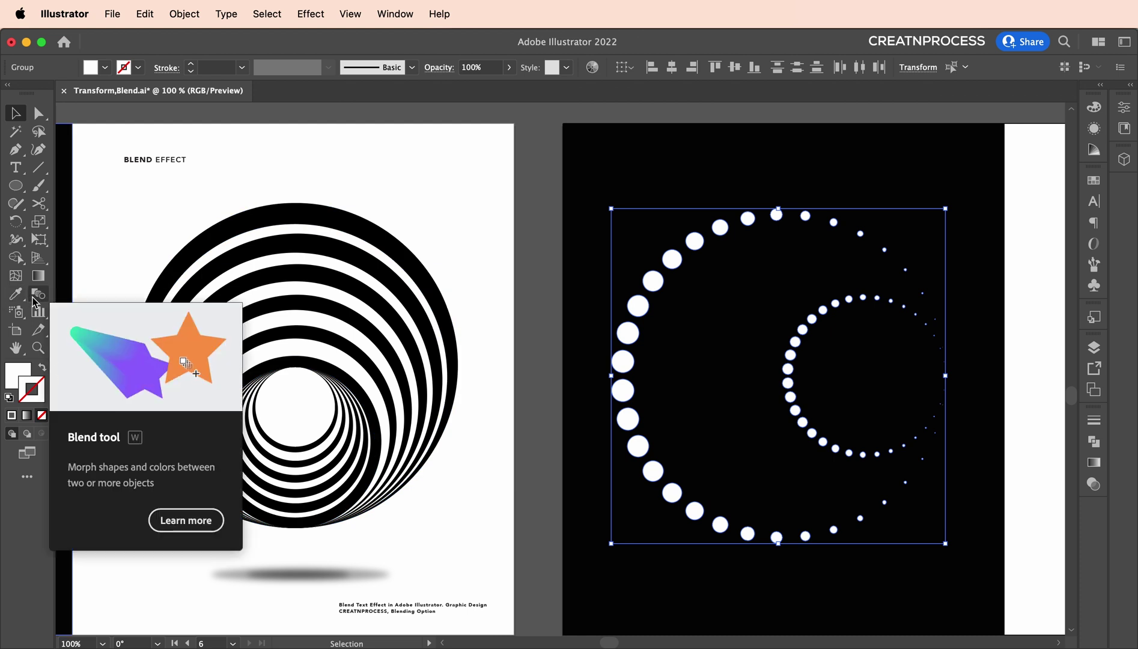
{"action": "left_click", "coordinate": [184, 15]}
{"action": "mouse_move", "coordinate": [288, 463]}
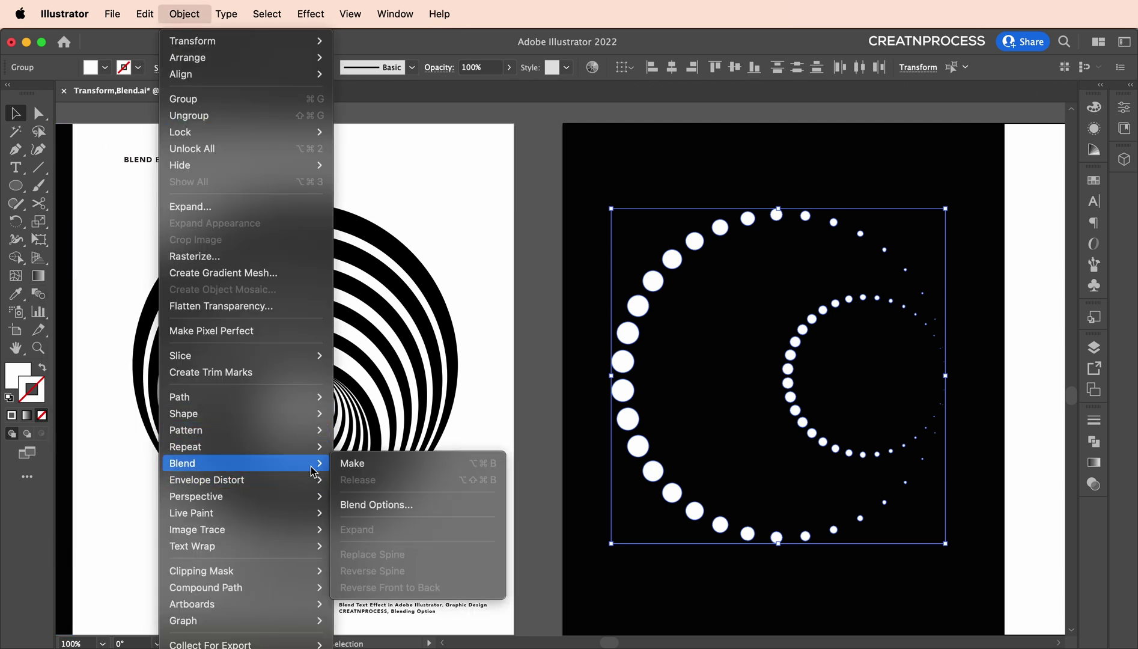
{"action": "left_click", "coordinate": [357, 464]}
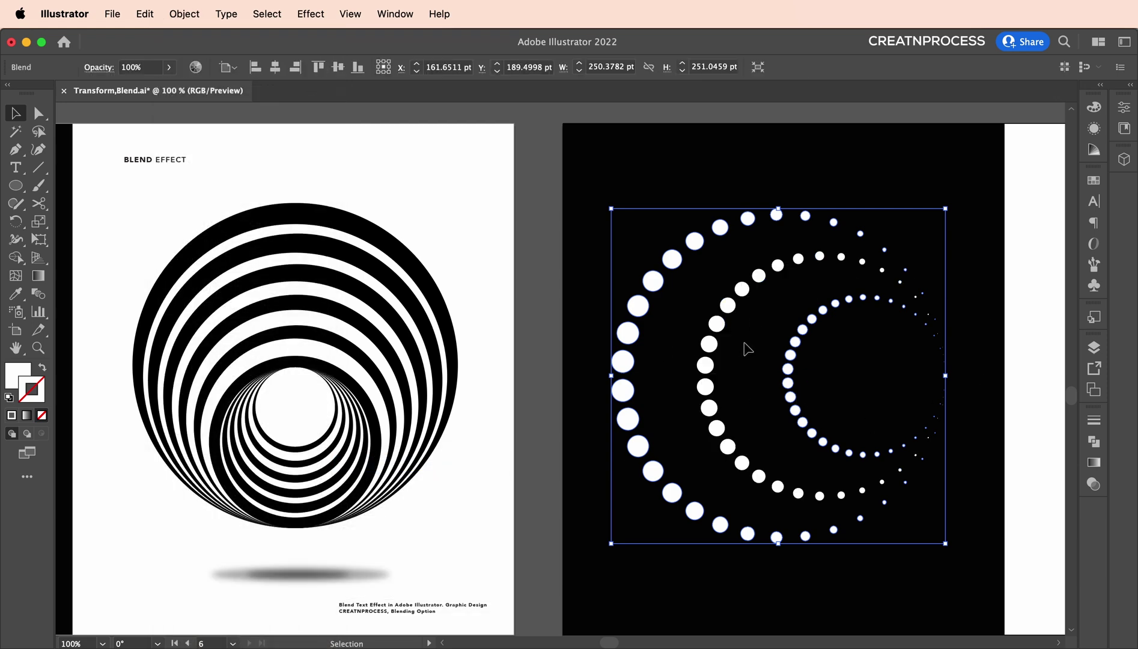
{"action": "left_click", "coordinate": [177, 15]}
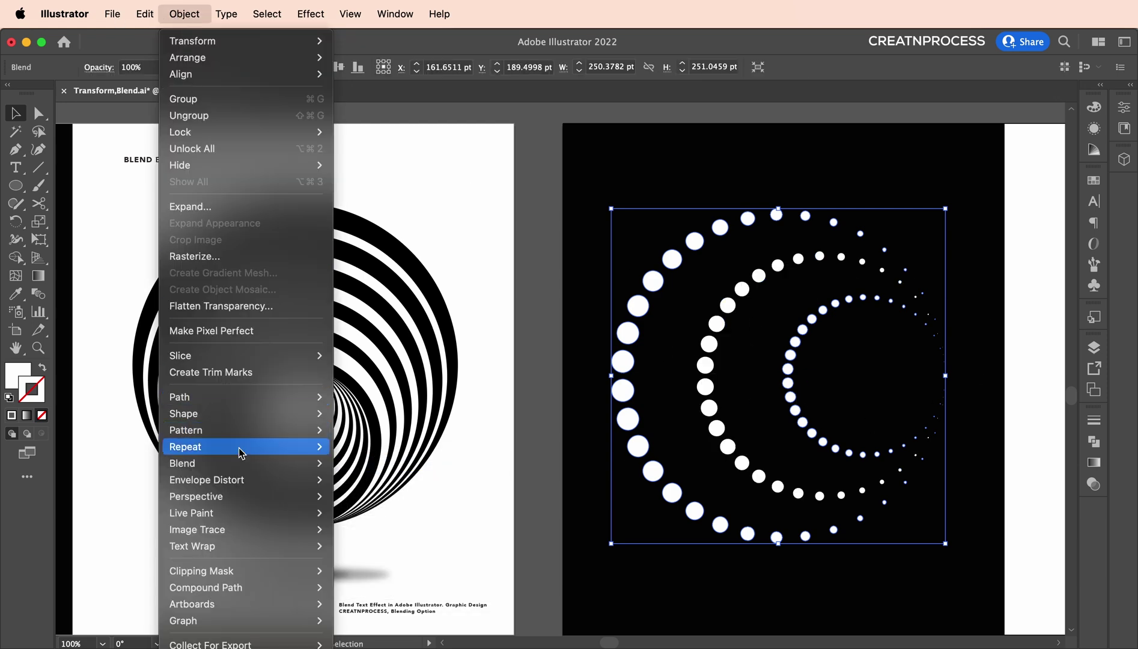
{"action": "mouse_move", "coordinate": [243, 464]}
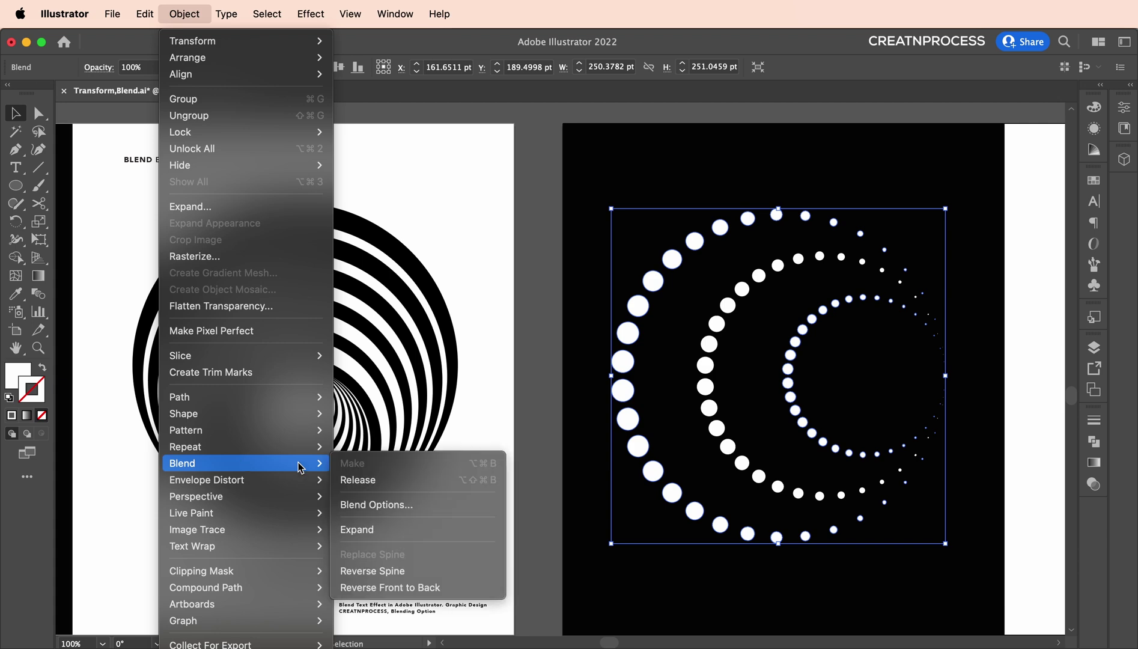
{"action": "left_click", "coordinate": [389, 512]}
{"action": "left_click_drag", "start_coordinate": [877, 80], "coordinate": [324, 129]}
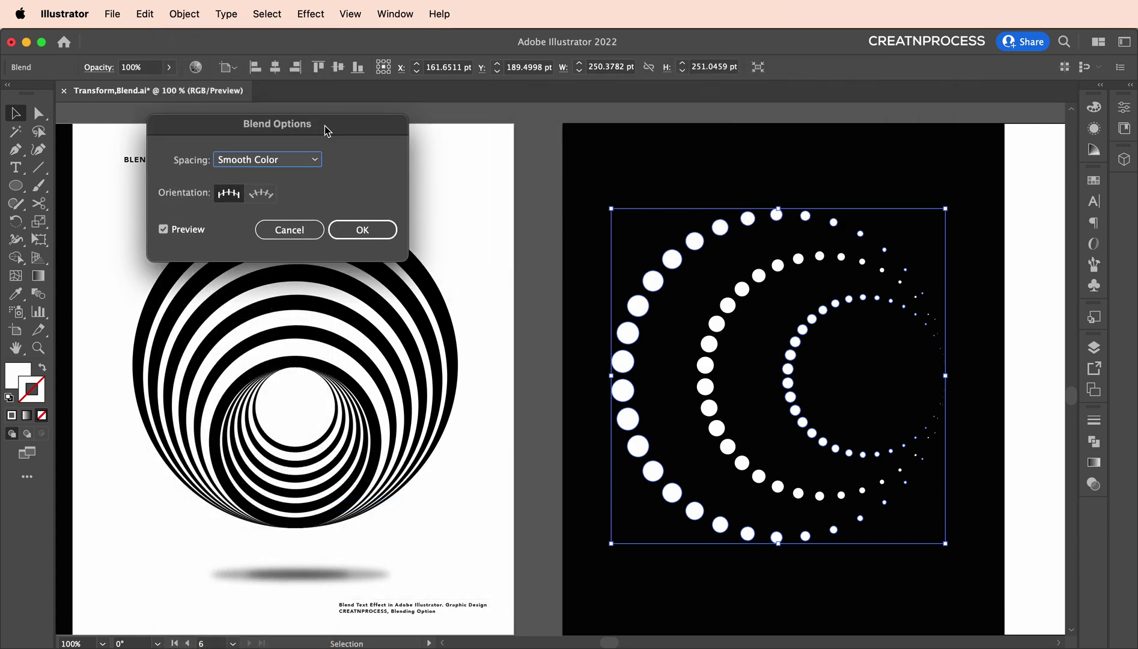
{"action": "left_click", "coordinate": [289, 160]}
{"action": "left_click", "coordinate": [290, 161]}
{"action": "left_click", "coordinate": [290, 161]}
{"action": "left_click", "coordinate": [294, 193]}
{"action": "left_click", "coordinate": [298, 164]}
{"action": "left_click", "coordinate": [287, 209]}
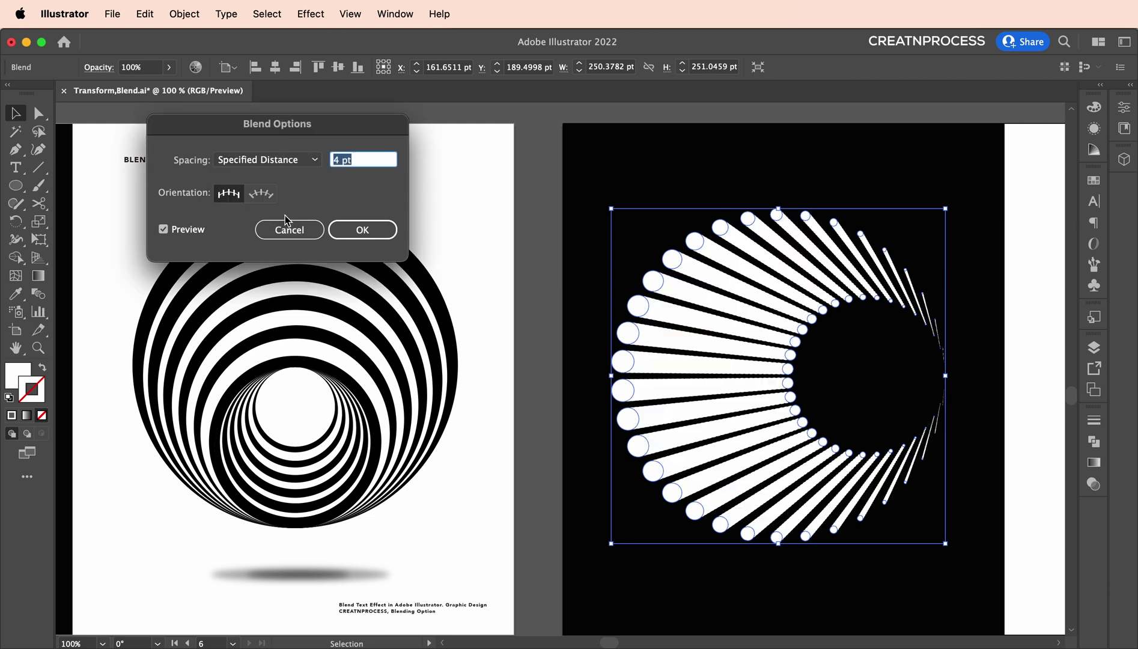
{"action": "left_click", "coordinate": [300, 163]}
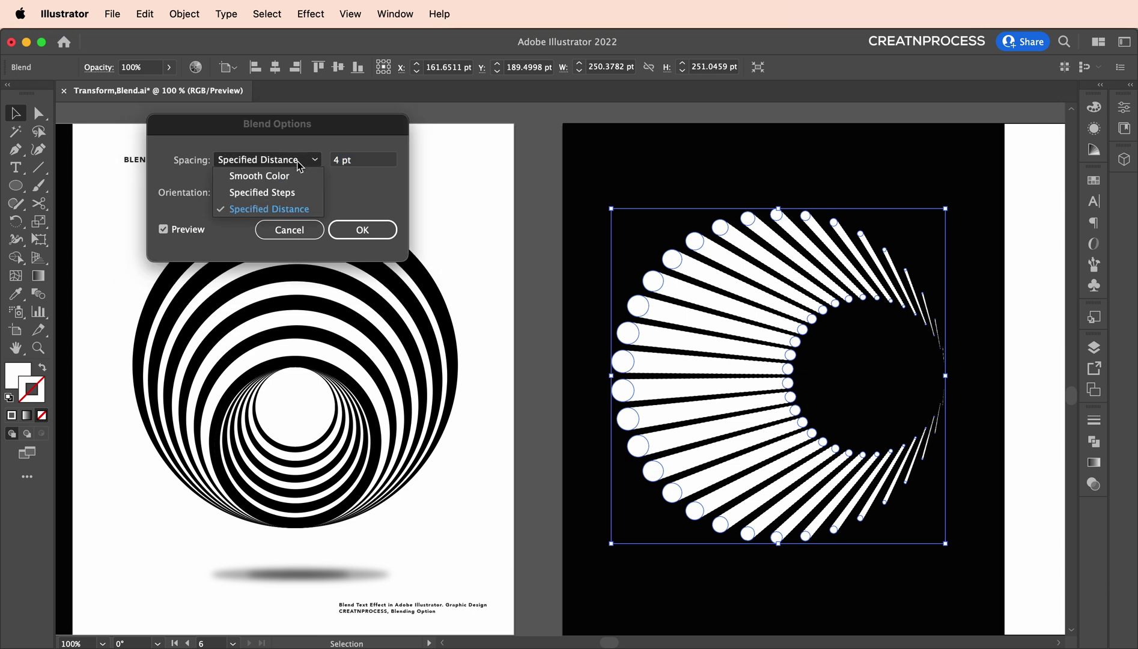
{"action": "left_click", "coordinate": [291, 193]}
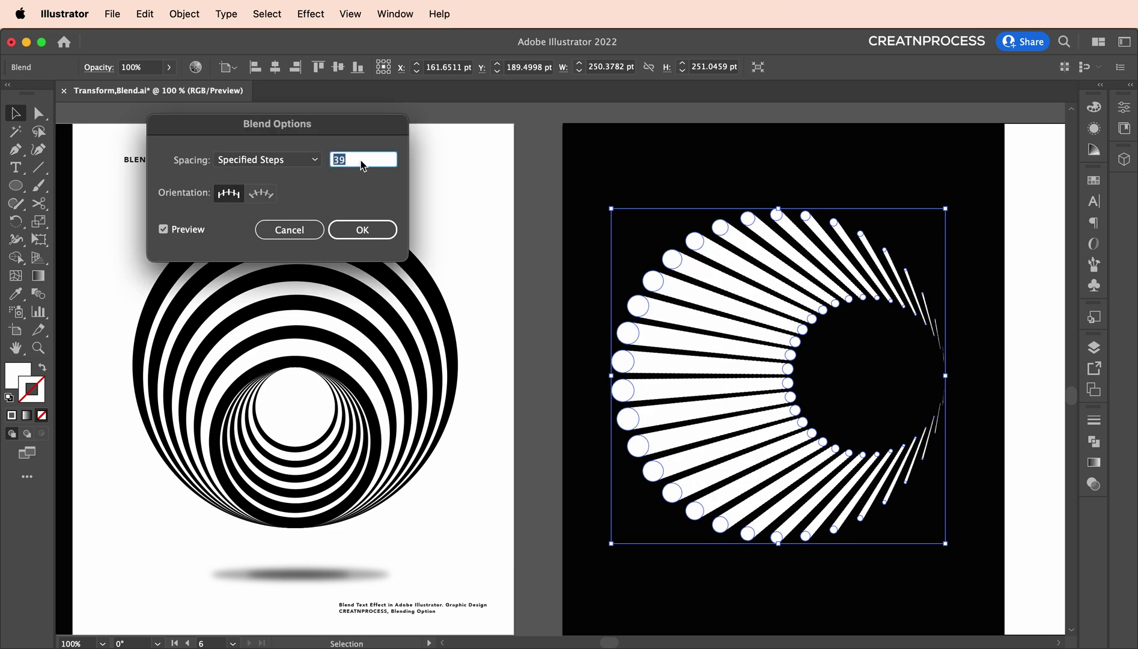
{"action": "left_click", "coordinate": [297, 230]}
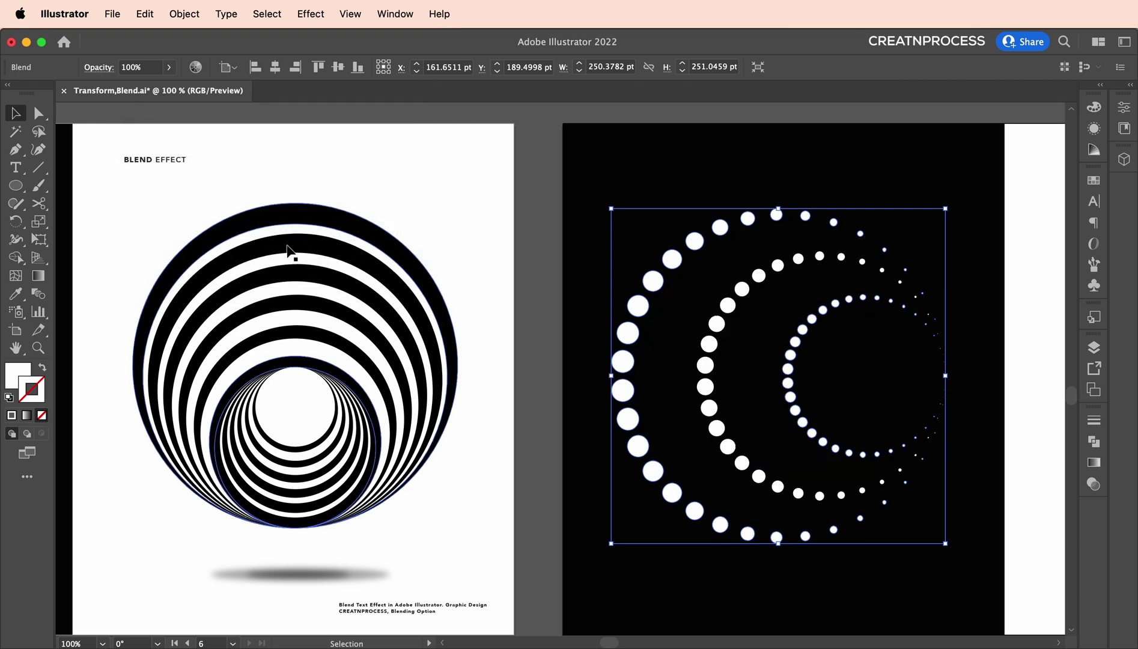
Step: Undo the existing blend and recreate it between the large and small dot rings with the Blend tool
{"action": "left_click", "coordinate": [720, 283]}
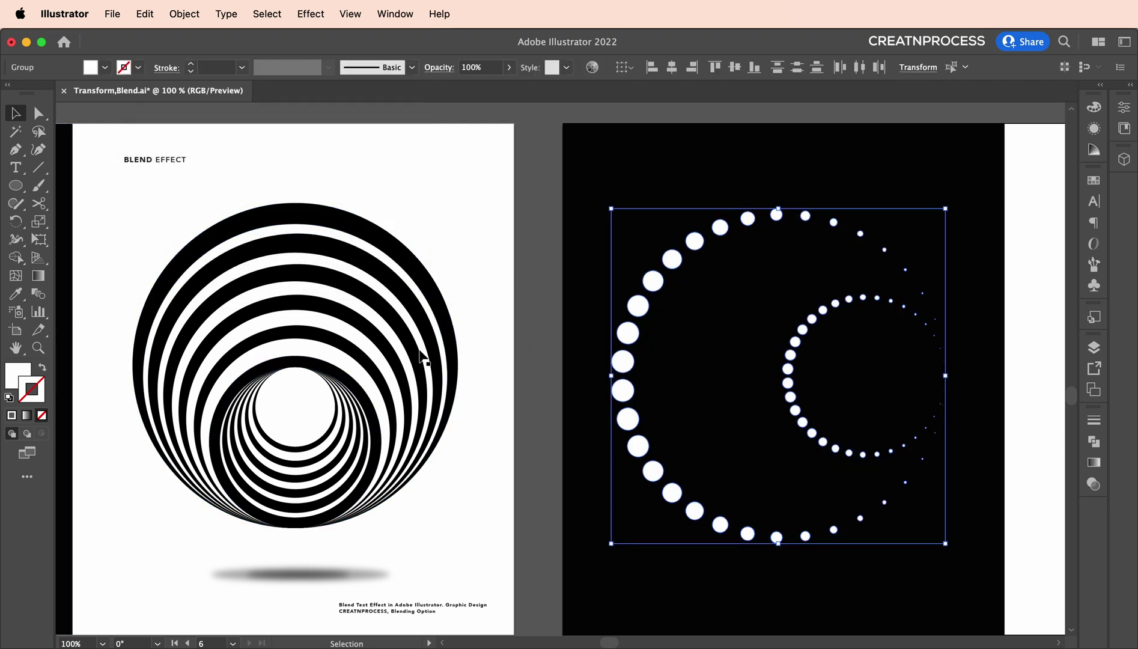
{"action": "left_click", "coordinate": [39, 295]}
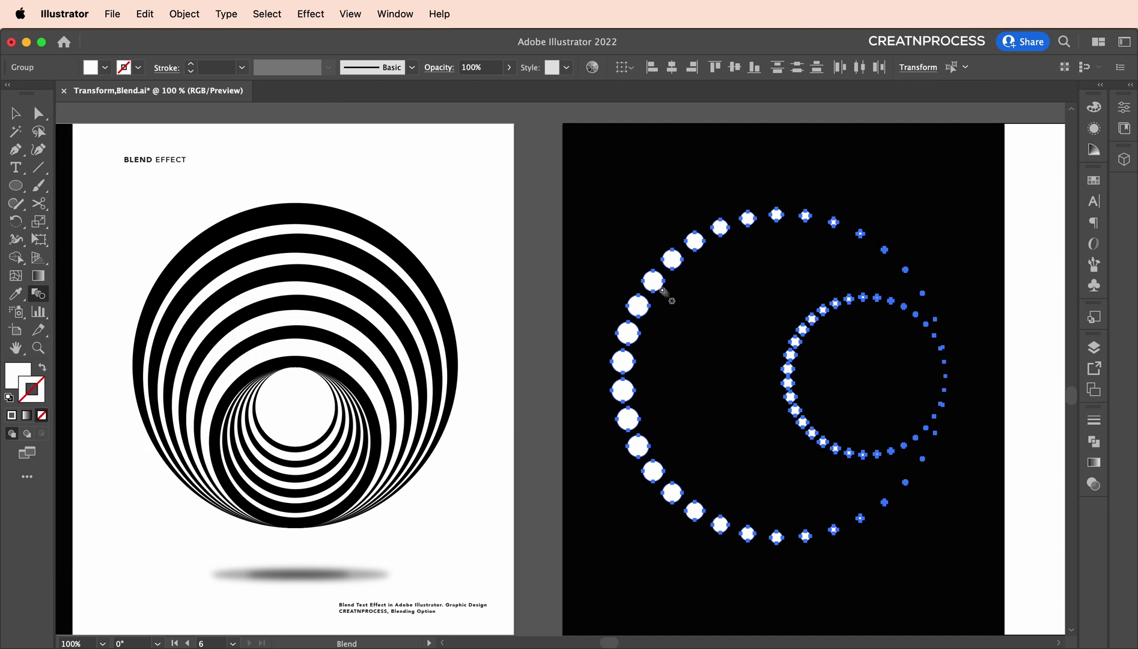
{"action": "left_click", "coordinate": [803, 343]}
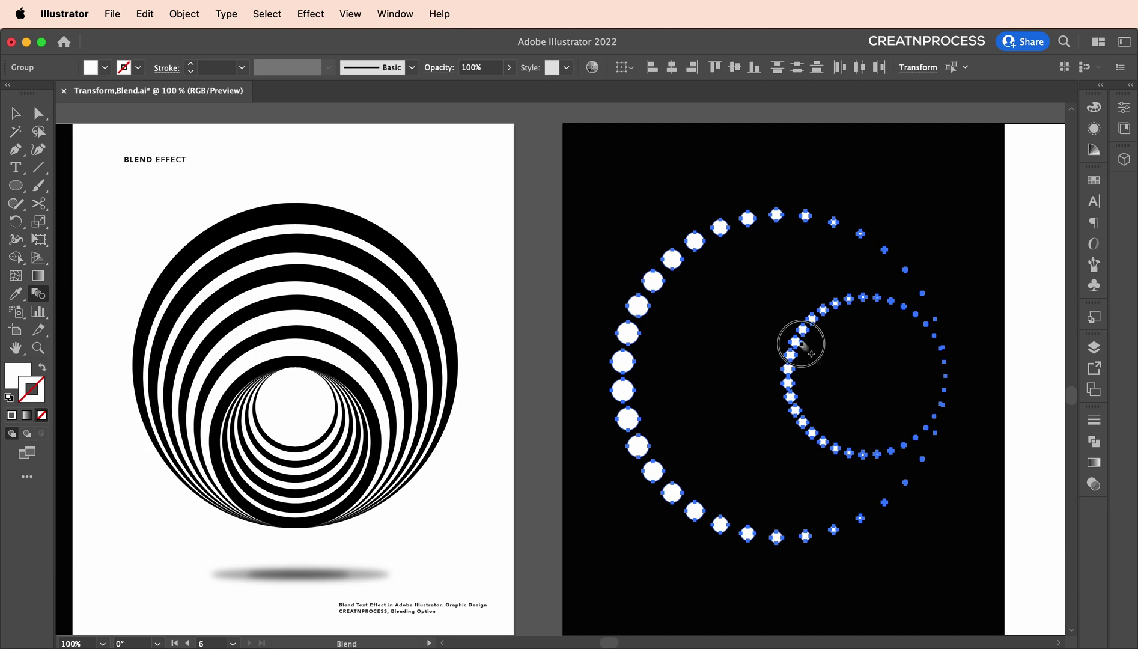
Step: Set the blend spacing to Specified Steps with 42 steps, apply it and deselect the artwork
{"action": "double_click", "coordinate": [48, 300]}
{"action": "left_click_drag", "start_coordinate": [309, 122], "coordinate": [437, 116]}
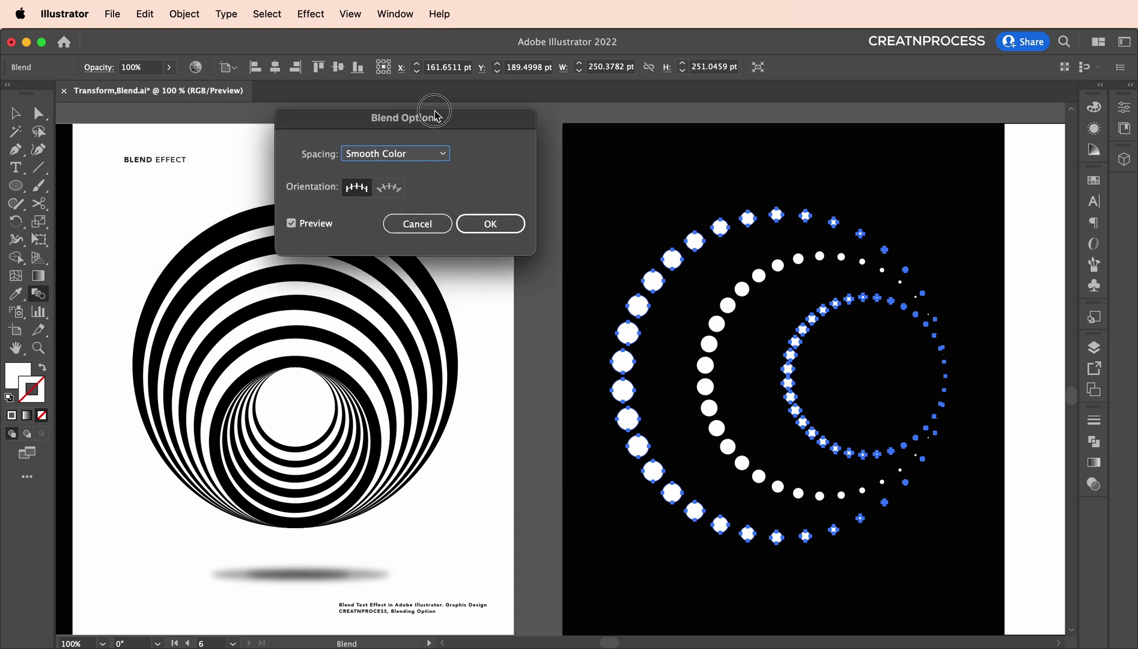
{"action": "left_click", "coordinate": [391, 154]}
{"action": "left_click", "coordinate": [395, 175]}
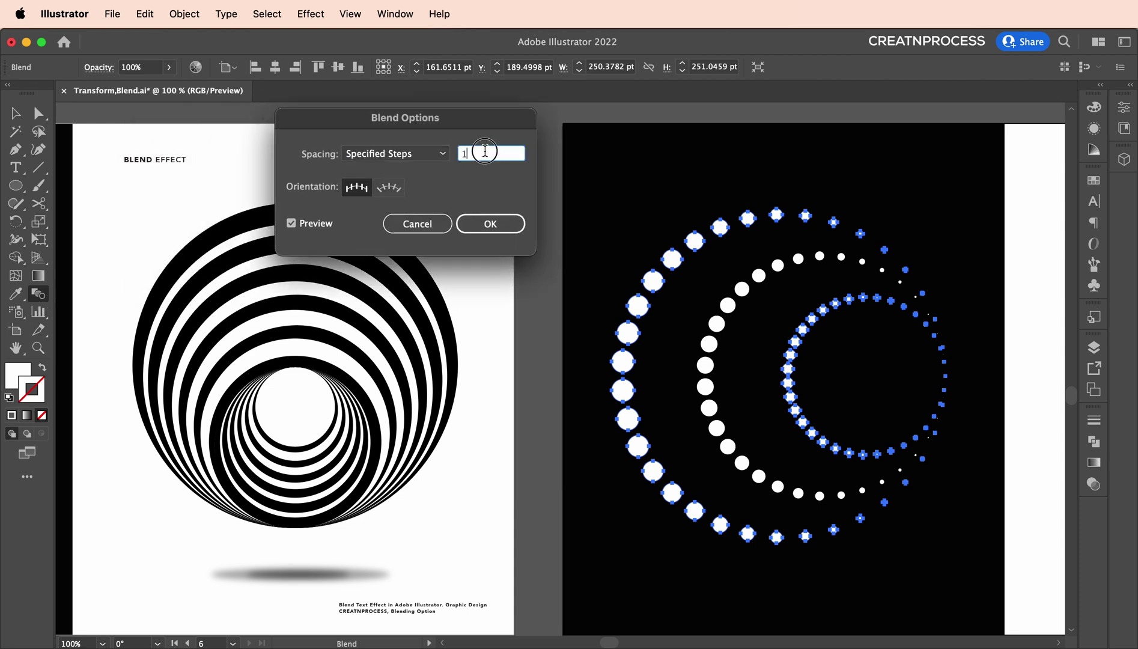
{"action": "type", "text": "32"}
{"action": "key", "text": "Tab"}
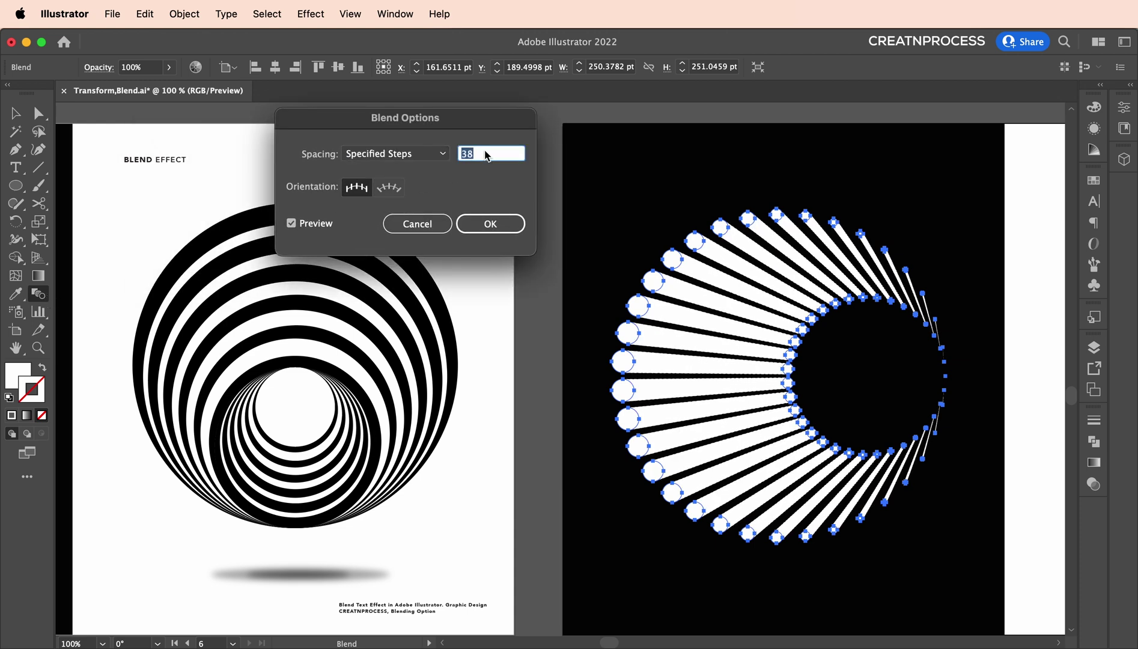
{"action": "left_click", "coordinate": [487, 227]}
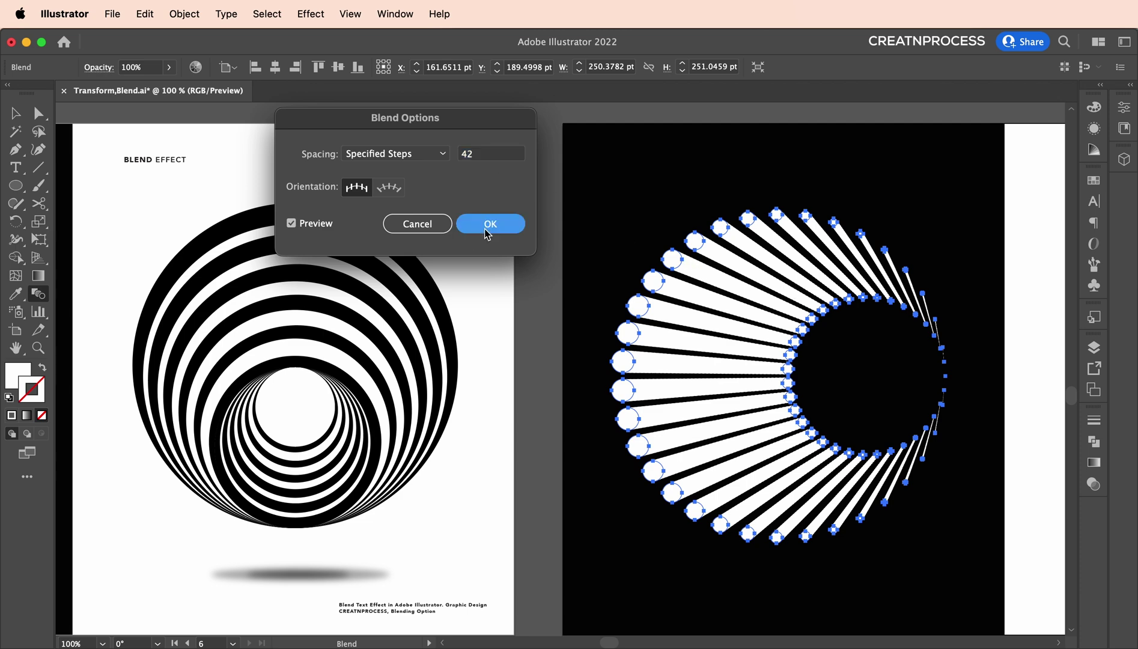
{"action": "left_click", "coordinate": [15, 113]}
{"action": "left_click", "coordinate": [553, 222]}
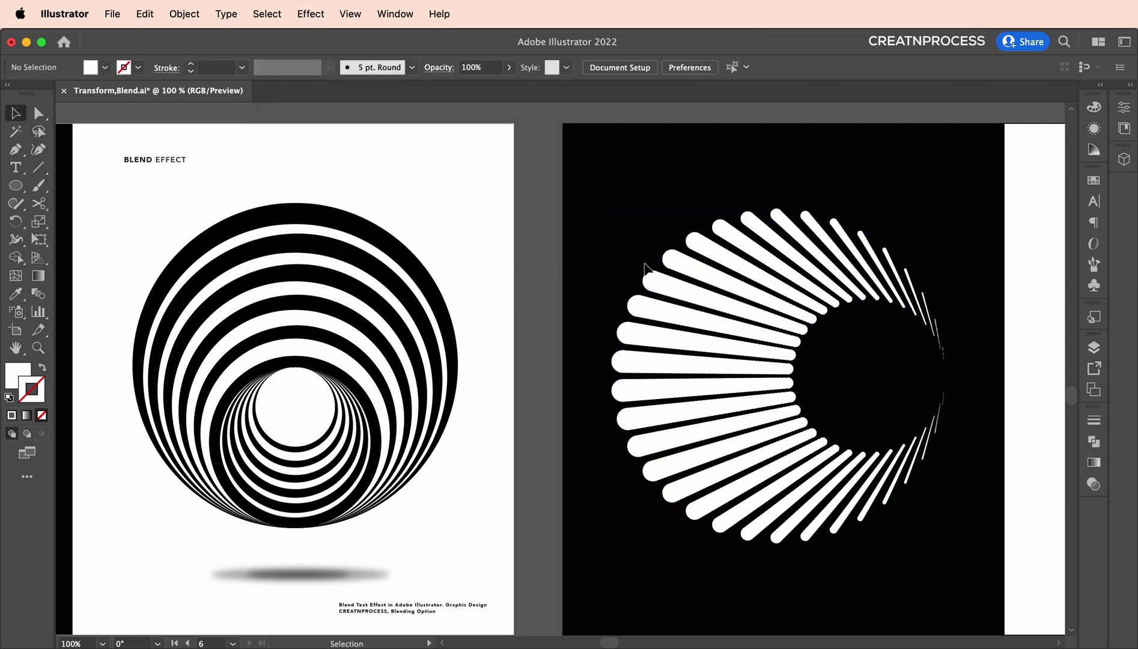
Step: Compare the new blend with the finished black radial example under Blend Effect in Illustrator | Specified Steps
{"action": "scroll", "coordinate": [644, 263], "scroll_direction": "down", "scroll_amount": 2}
{"action": "key", "text": "super+equal"}
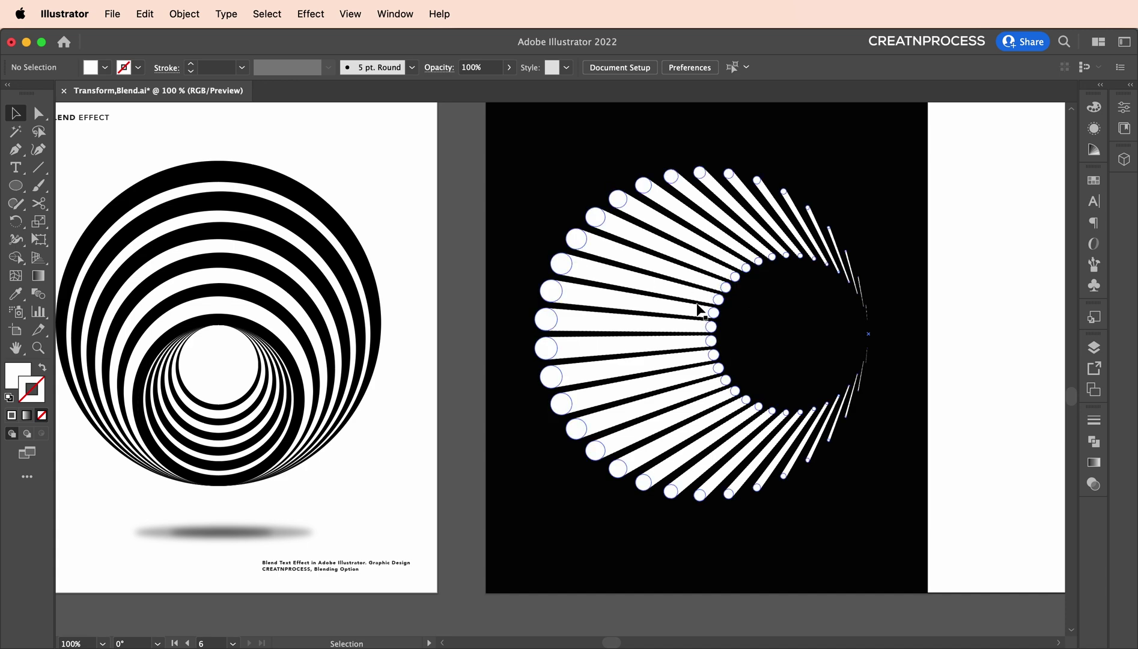
{"action": "left_click", "coordinate": [661, 325]}
{"action": "scroll", "coordinate": [658, 328], "scroll_direction": "down", "scroll_amount": 1}
{"action": "left_click_drag", "start_coordinate": [252, 346], "coordinate": [616, 348]}
{"action": "scroll", "coordinate": [385, 310], "scroll_direction": "up", "scroll_amount": 2}
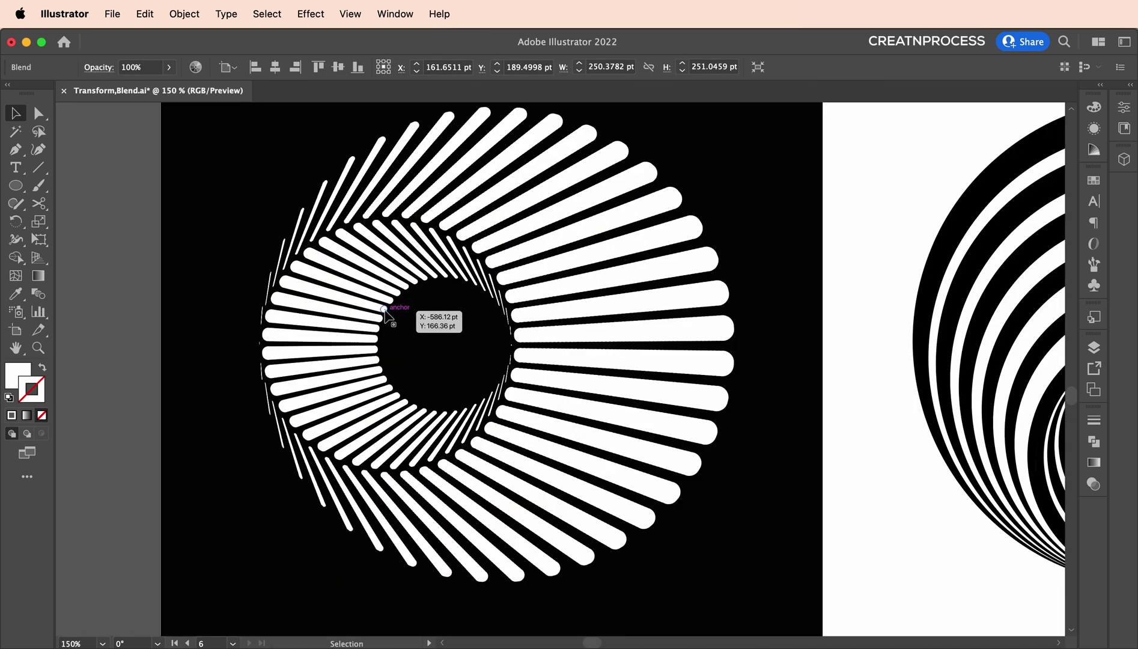
{"action": "key", "text": "super+minus"}
{"action": "scroll", "coordinate": [291, 300], "scroll_direction": "right", "scroll_amount": 2}
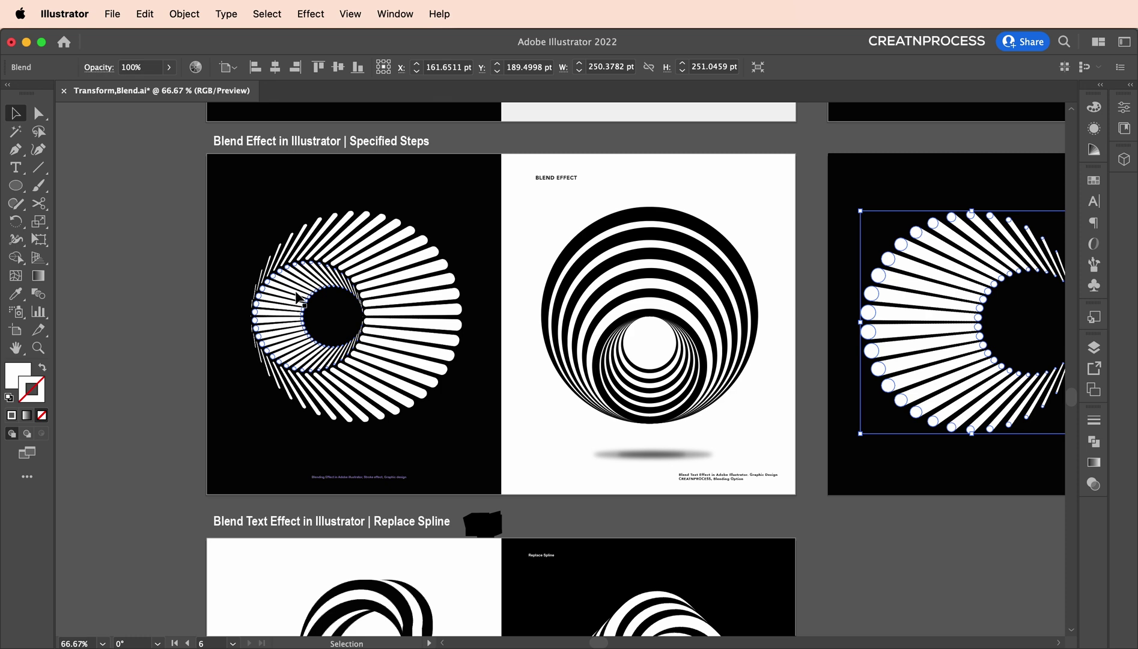
{"action": "scroll", "coordinate": [613, 312], "scroll_direction": "right", "scroll_amount": 6}
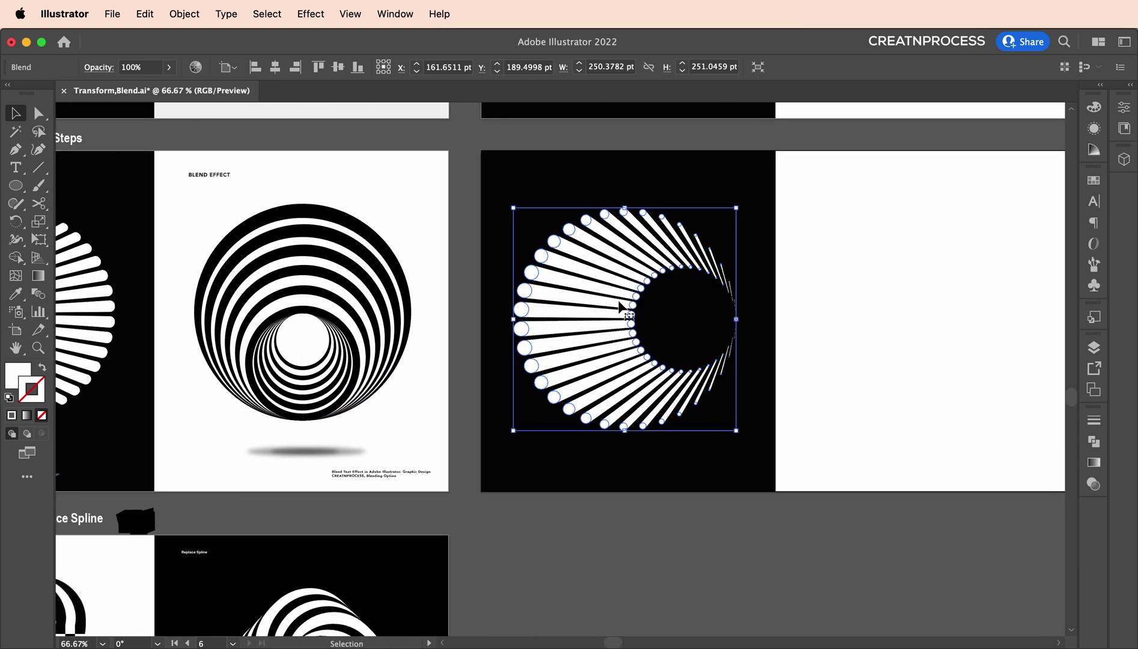
Step: Paste a copy of the blend in front and scale it to about 108.6 × 108.9 pt, nested inside the original's empty centre at its right-hand edge
{"action": "key", "text": "a"}
{"action": "key", "text": "super+c"}
{"action": "key", "text": "super+f"}
{"action": "key", "text": "v"}
{"action": "key", "text": "super+equal"}
{"action": "left_click_drag", "start_coordinate": [448, 313], "coordinate": [661, 325]}
{"action": "key", "text": "super+equal"}
{"action": "key", "text": "super+equal"}
{"action": "key", "text": "super+minus"}
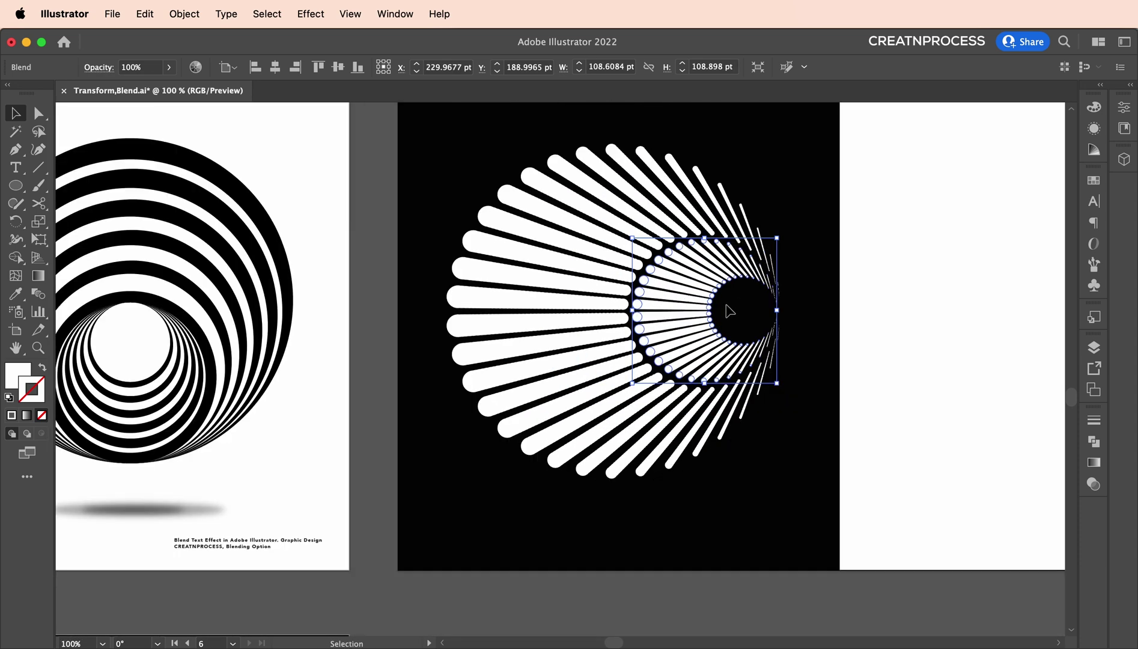
Step: Rotate the small blend copy 180° so its thick spokes face right, and deselect it
{"action": "key", "text": "super+minus"}
{"action": "key", "text": "super+minus"}
{"action": "key", "text": "super+minus"}
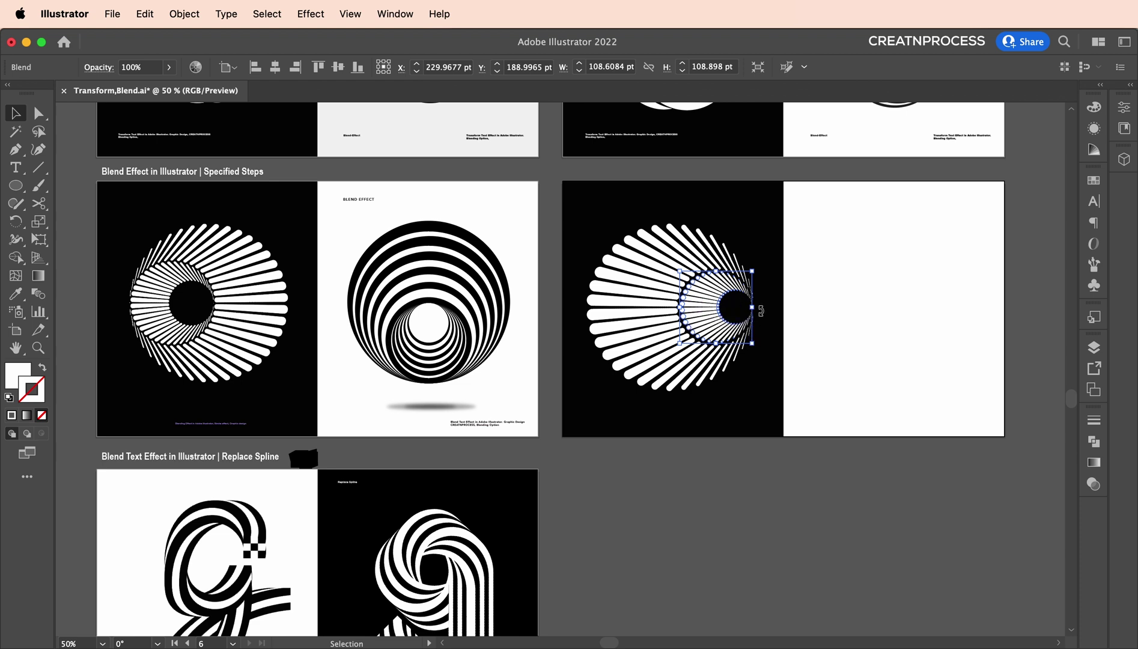
{"action": "left_click_drag", "start_coordinate": [761, 270], "coordinate": [625, 343]}
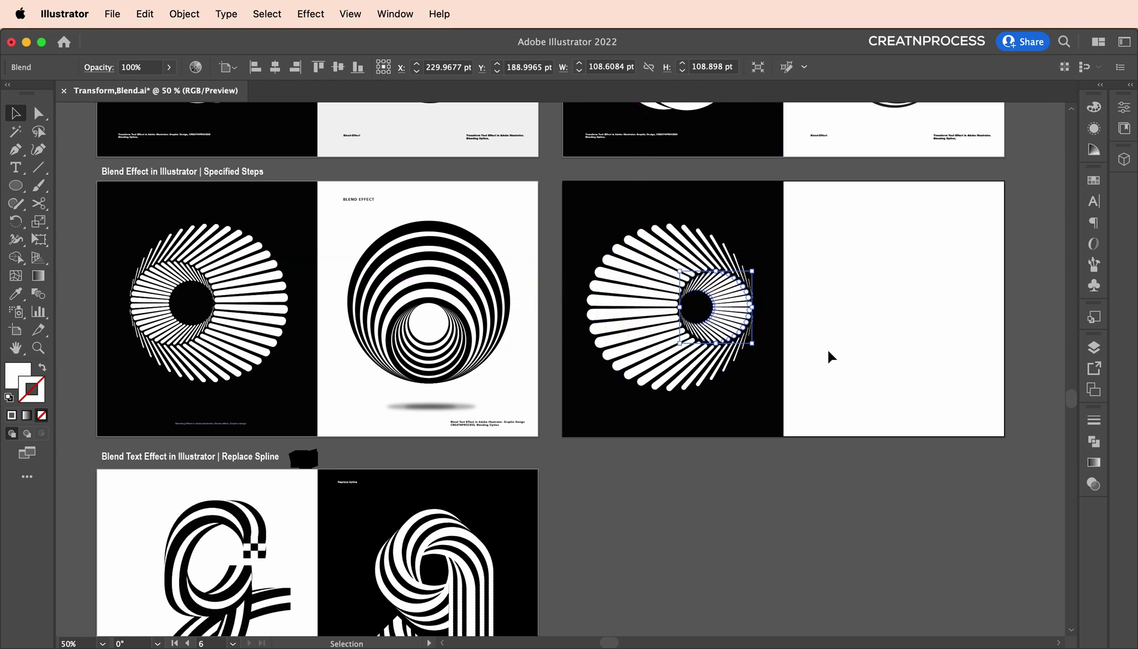
{"action": "left_click", "coordinate": [846, 354]}
Step: Select both blends, rotate them together 180°, shift them slightly right on the black artboard and deselect them
{"action": "key", "text": "super+plus"}
{"action": "left_click", "coordinate": [658, 280]}
{"action": "key", "text": "super+minus"}
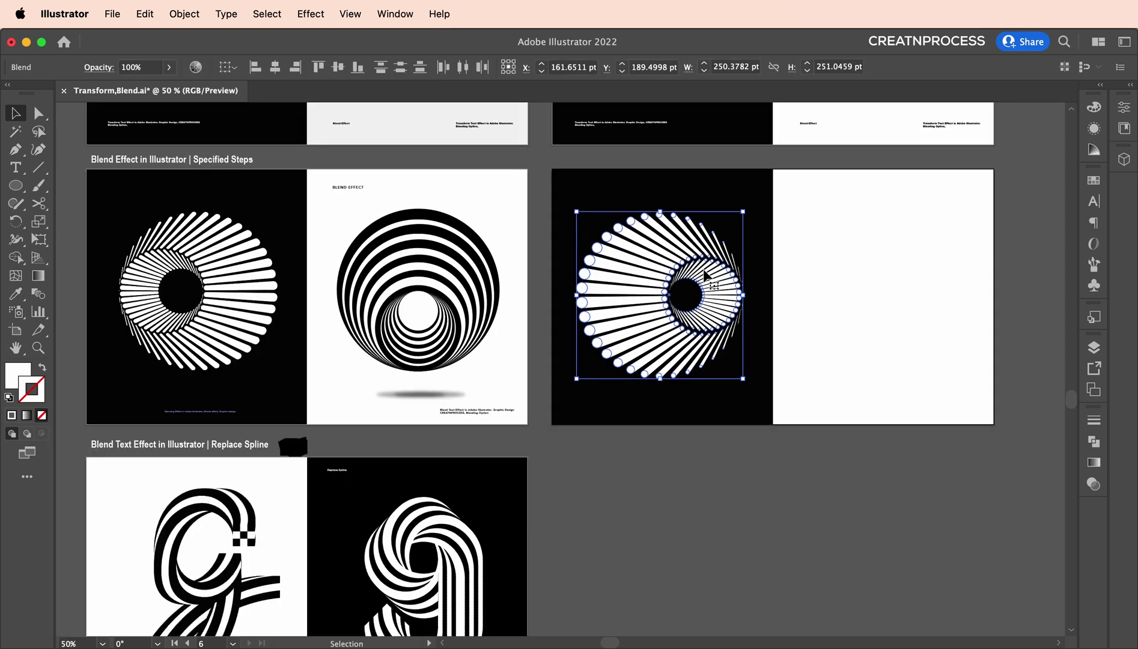
{"action": "left_click_drag", "start_coordinate": [749, 205], "coordinate": [521, 389]}
{"action": "left_click_drag", "start_coordinate": [707, 299], "coordinate": [715, 300]}
{"action": "left_click", "coordinate": [807, 312]}
{"action": "scroll", "coordinate": [748, 313], "scroll_direction": "up", "scroll_amount": 1}
{"action": "left_click", "coordinate": [848, 320]}
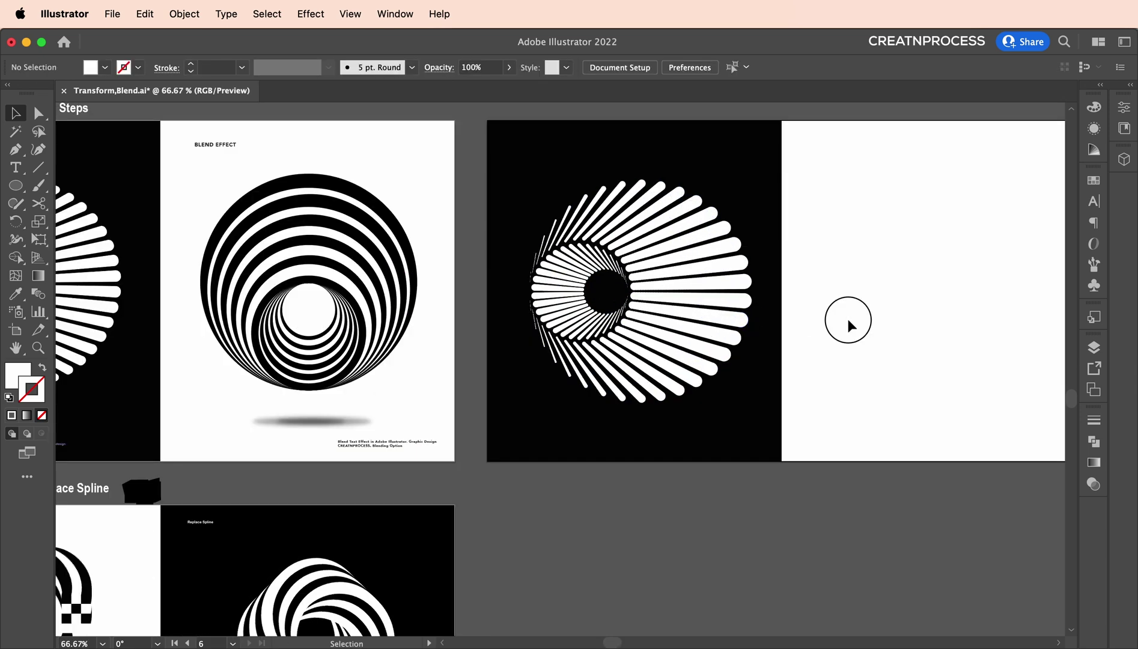
Step: Examine the recreated radial blend and the finished Blend Effect example with black-and-white nested circles
{"action": "scroll", "coordinate": [751, 319], "scroll_direction": "up", "scroll_amount": 2}
{"action": "left_click_drag", "start_coordinate": [631, 305], "coordinate": [793, 437]}
{"action": "scroll", "coordinate": [867, 278], "scroll_direction": "down", "scroll_amount": 1}
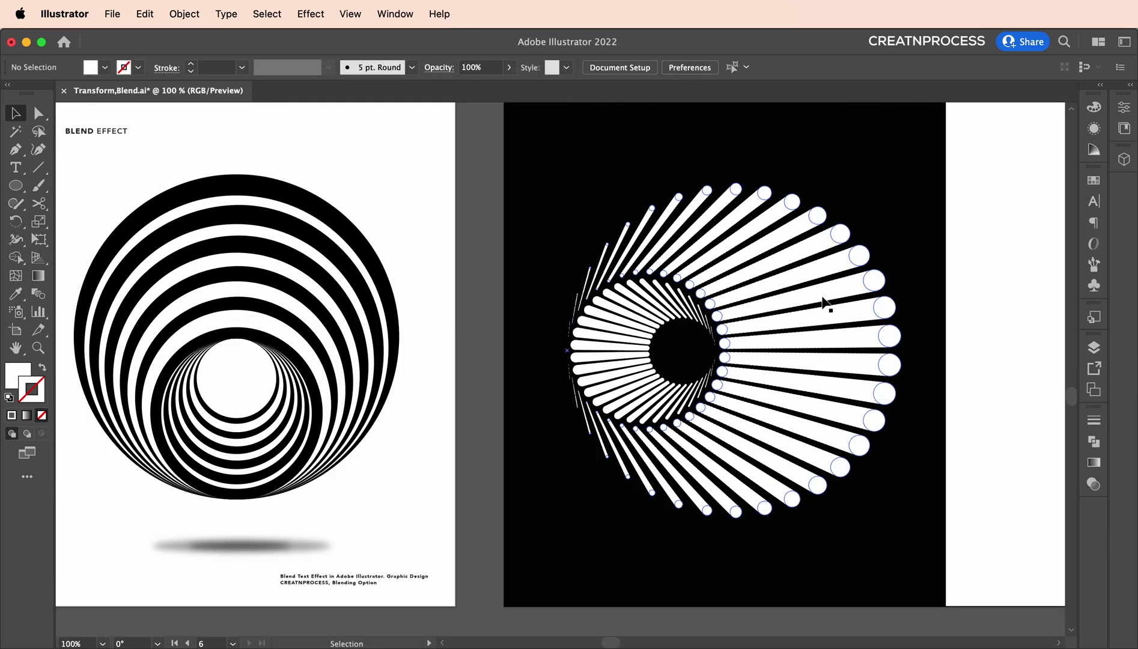
{"action": "scroll", "coordinate": [838, 299], "scroll_direction": "right", "scroll_amount": 2}
{"action": "scroll", "coordinate": [781, 288], "scroll_direction": "left", "scroll_amount": 6}
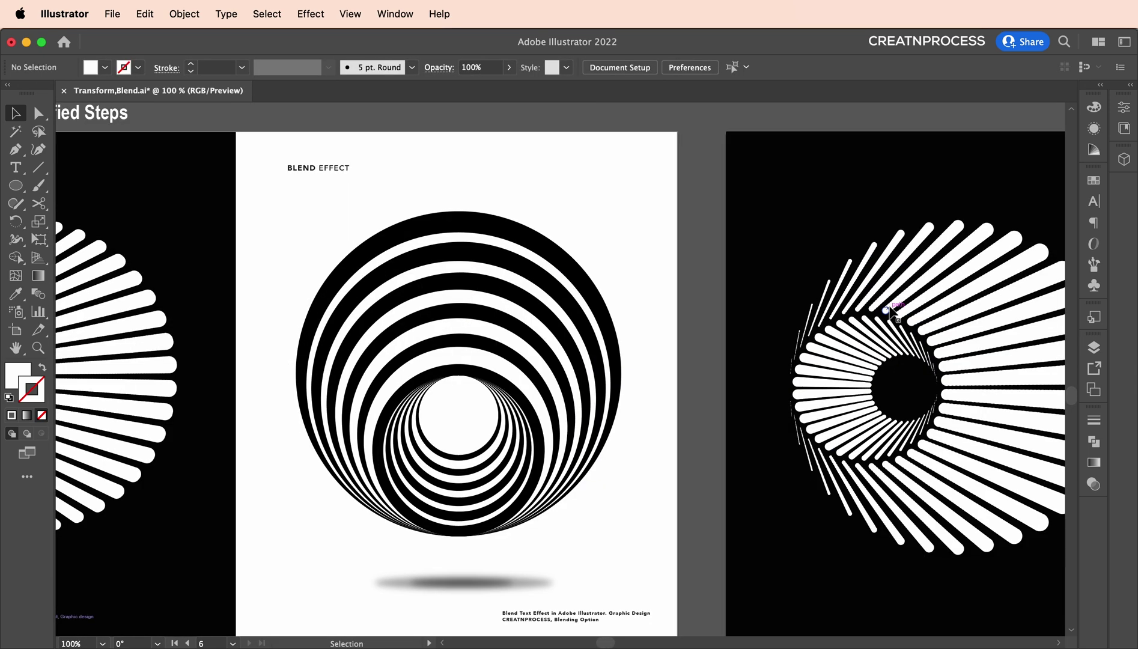
{"action": "left_click_drag", "start_coordinate": [924, 324], "coordinate": [796, 320]}
{"action": "left_click_drag", "start_coordinate": [677, 307], "coordinate": [623, 281]}
{"action": "left_click_drag", "start_coordinate": [488, 330], "coordinate": [724, 331]}
{"action": "scroll", "coordinate": [595, 348], "scroll_direction": "left", "scroll_amount": 4}
{"action": "scroll", "coordinate": [554, 271], "scroll_direction": "right", "scroll_amount": 4}
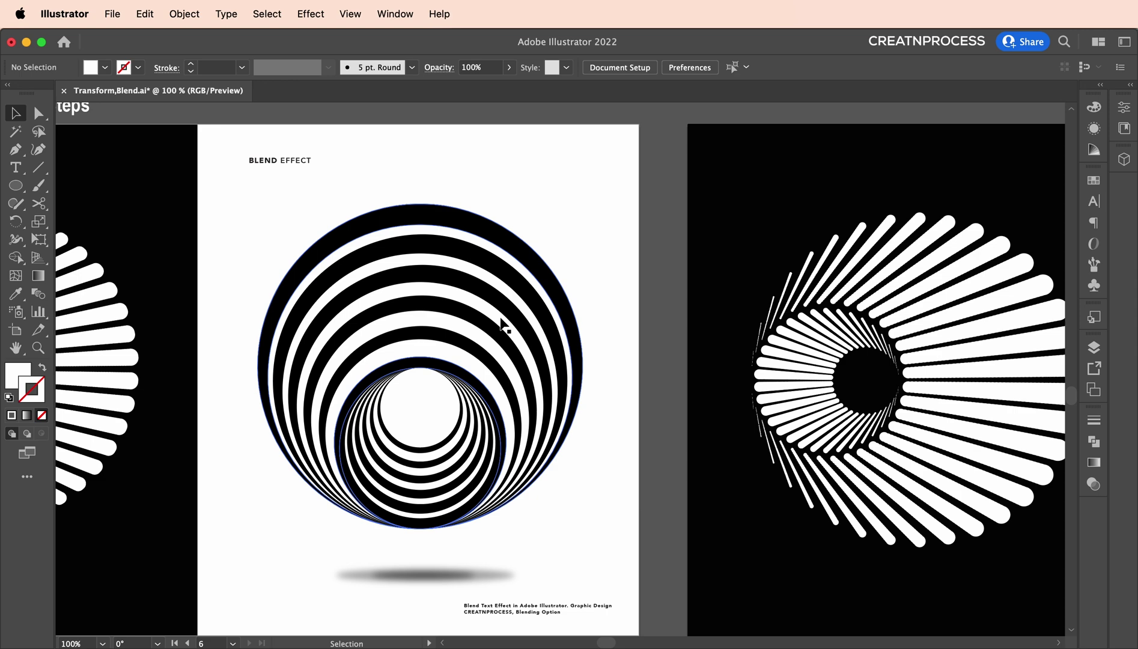
Step: Draw a large circle with the Ellipse tool on the blank white artboard, spanning about four fifths of its width
{"action": "scroll", "coordinate": [501, 318], "scroll_direction": "down", "scroll_amount": 2}
{"action": "left_click_drag", "start_coordinate": [819, 325], "coordinate": [467, 292]}
{"action": "scroll", "coordinate": [422, 316], "scroll_direction": "up", "scroll_amount": 1}
{"action": "left_click", "coordinate": [16, 185]}
{"action": "left_click_drag", "start_coordinate": [566, 316], "coordinate": [644, 435]}
{"action": "scroll", "coordinate": [645, 415], "scroll_direction": "up", "scroll_amount": 1}
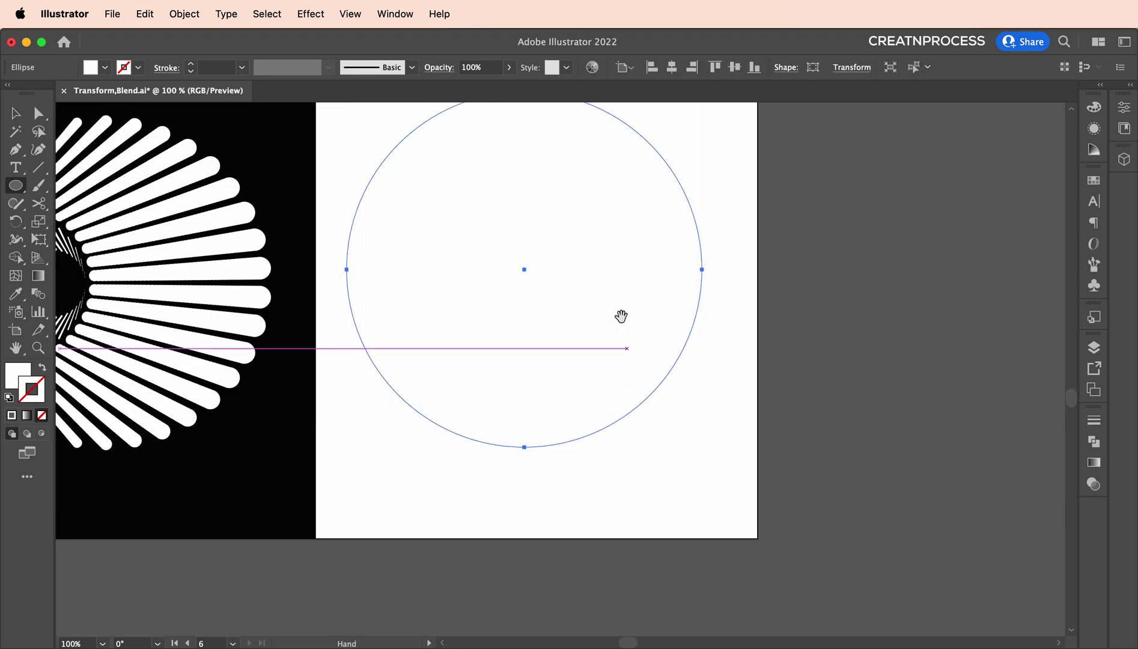
{"action": "left_click_drag", "start_coordinate": [621, 315], "coordinate": [671, 381]}
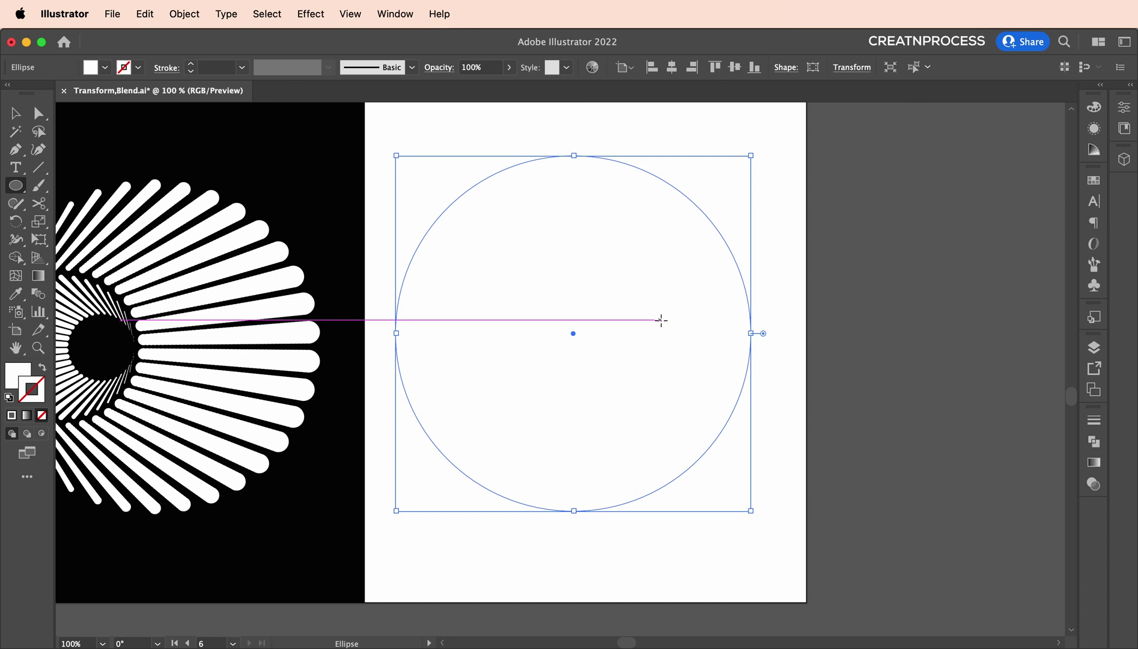
Step: Swap the circle's fill and stroke and set the stroke colour to black (#000000)
{"action": "left_click", "coordinate": [43, 368]}
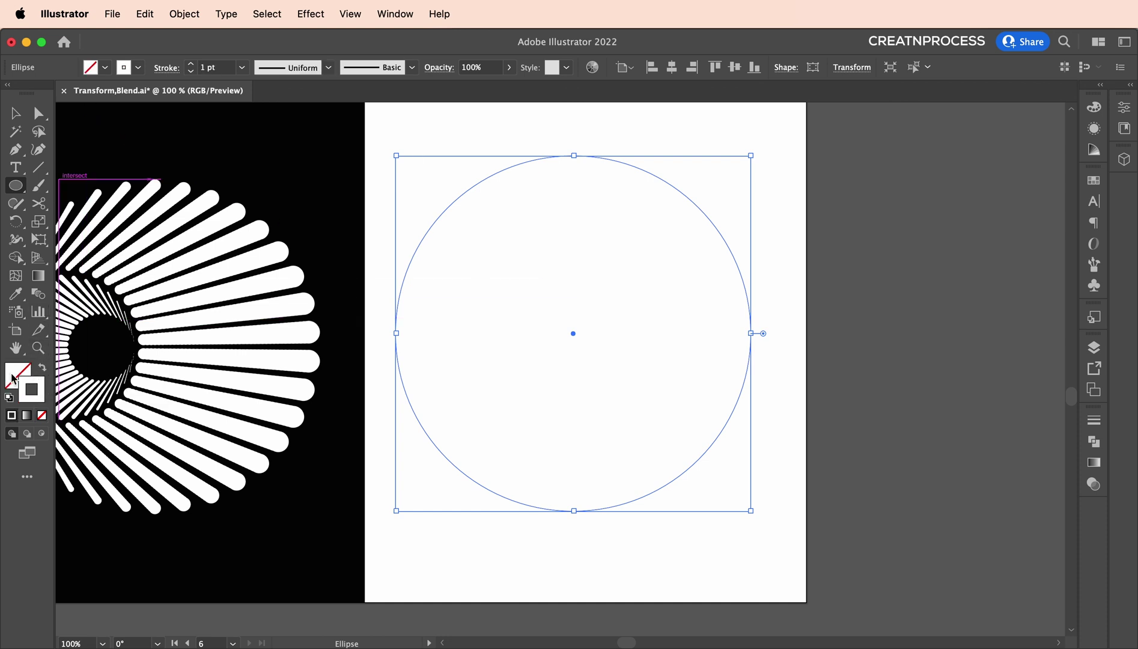
{"action": "double_click", "coordinate": [37, 395]}
{"action": "left_click_drag", "start_coordinate": [415, 488], "coordinate": [411, 511]}
{"action": "left_click", "coordinate": [767, 328]}
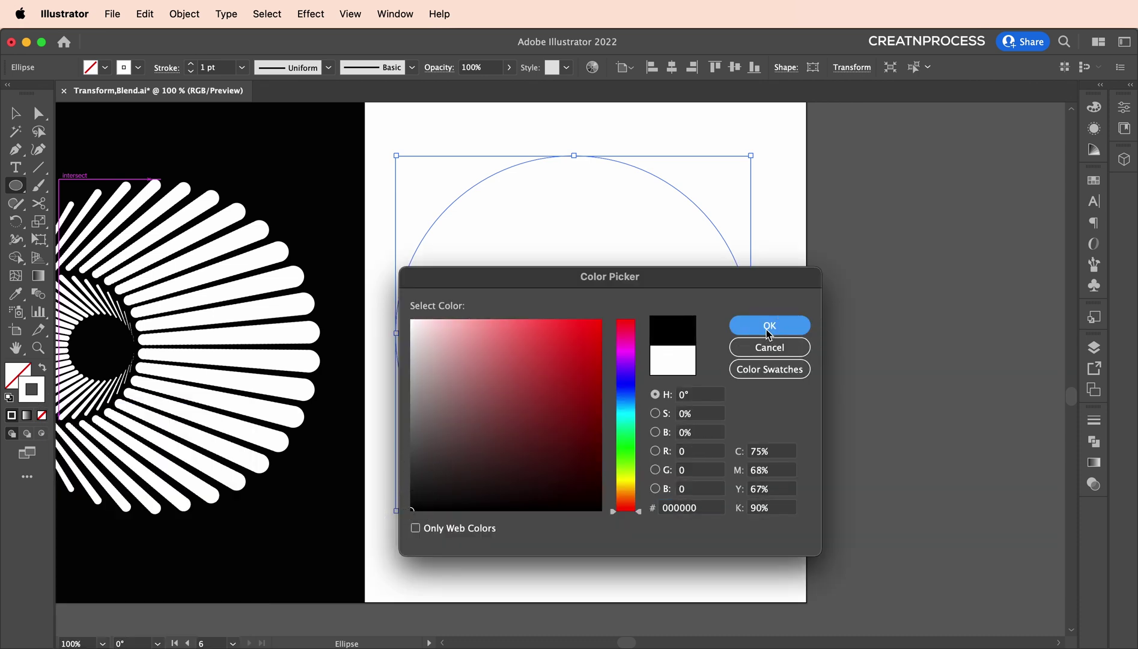
Step: Set the circle's stroke weight to 14 pt and apply Width Profile 1 to it
{"action": "left_click", "coordinate": [214, 68]}
{"action": "type", "text": "14"}
{"action": "key", "text": "Return"}
{"action": "left_click", "coordinate": [247, 48]}
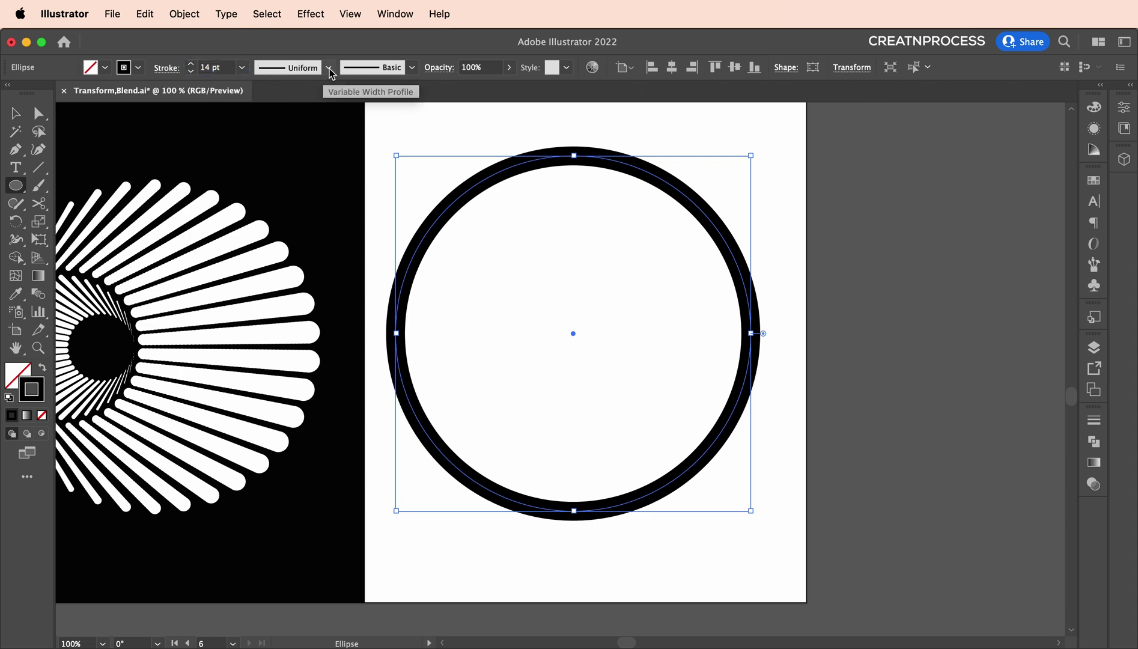
{"action": "left_click", "coordinate": [299, 71]}
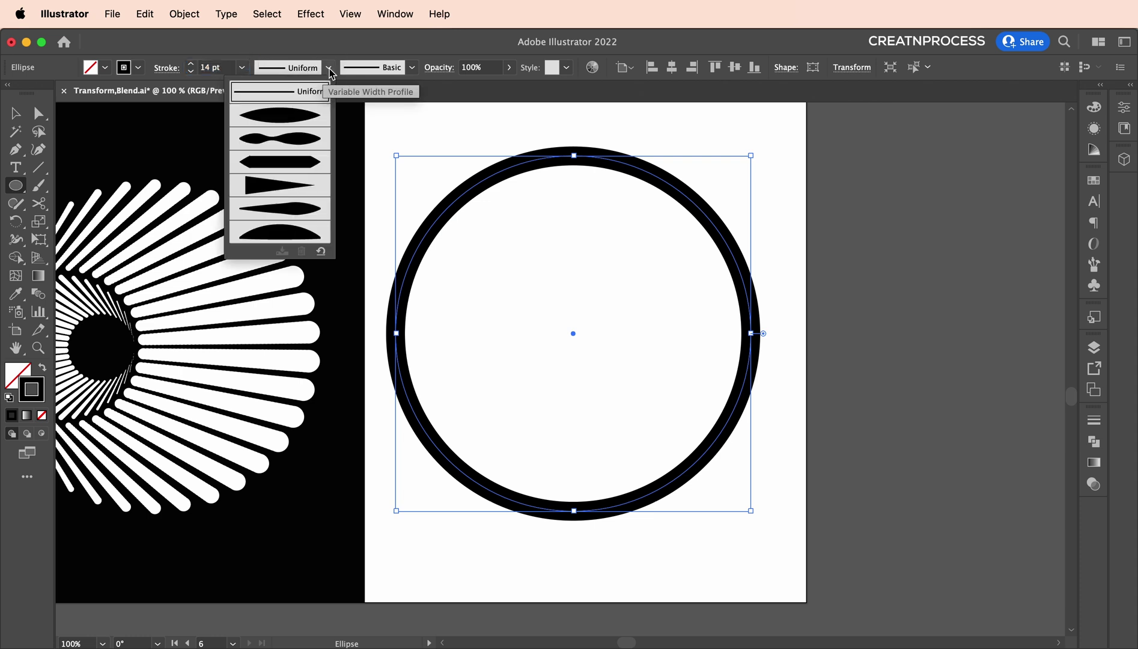
{"action": "left_click", "coordinate": [300, 118]}
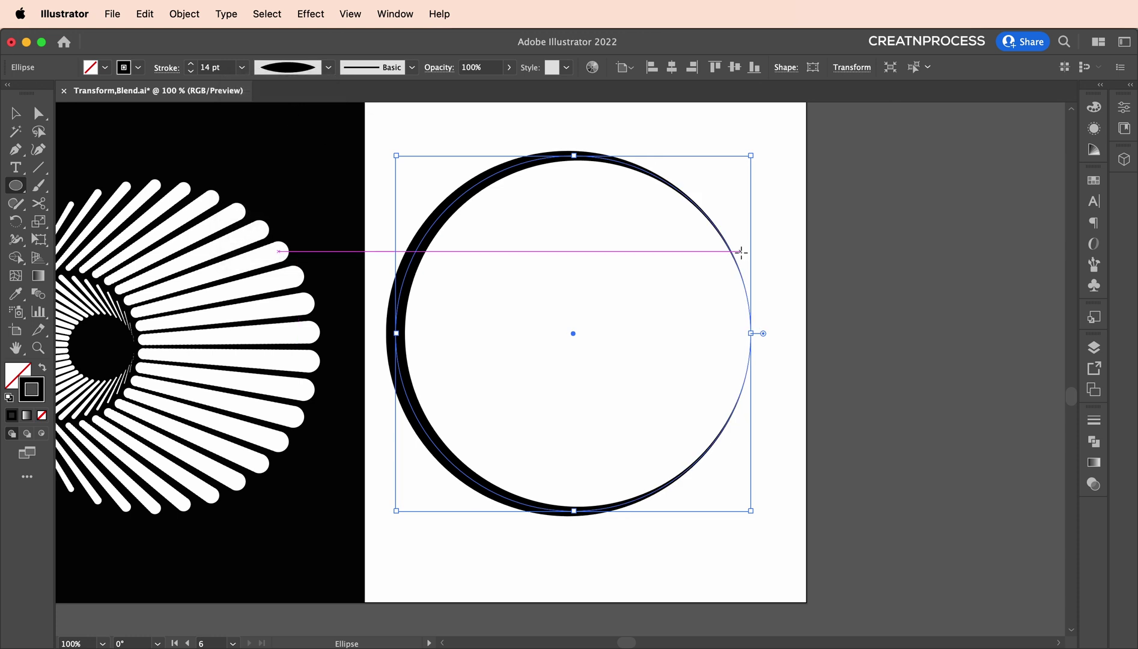
Step: Reduce the tapered circle's stroke weight to 13 pt
{"action": "left_click", "coordinate": [222, 70]}
{"action": "key", "text": "Down"}
{"action": "key", "text": "Down"}
{"action": "key", "text": "Up"}
{"action": "key", "text": "Up"}
{"action": "key", "text": "Down"}
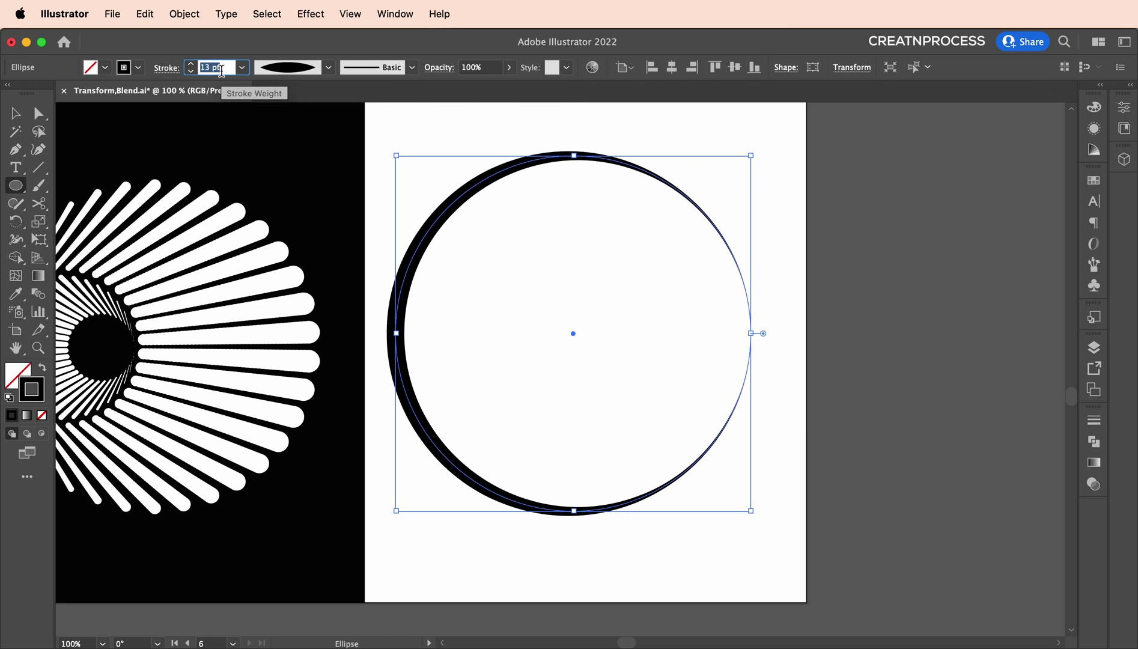
Step: Rotate the tapered circle 90° clockwise so that its thickest part sits at the top
{"action": "left_click", "coordinate": [16, 113]}
{"action": "scroll", "coordinate": [516, 234], "scroll_direction": "down", "scroll_amount": 1}
{"action": "left_click_drag", "start_coordinate": [310, 273], "coordinate": [535, 272]}
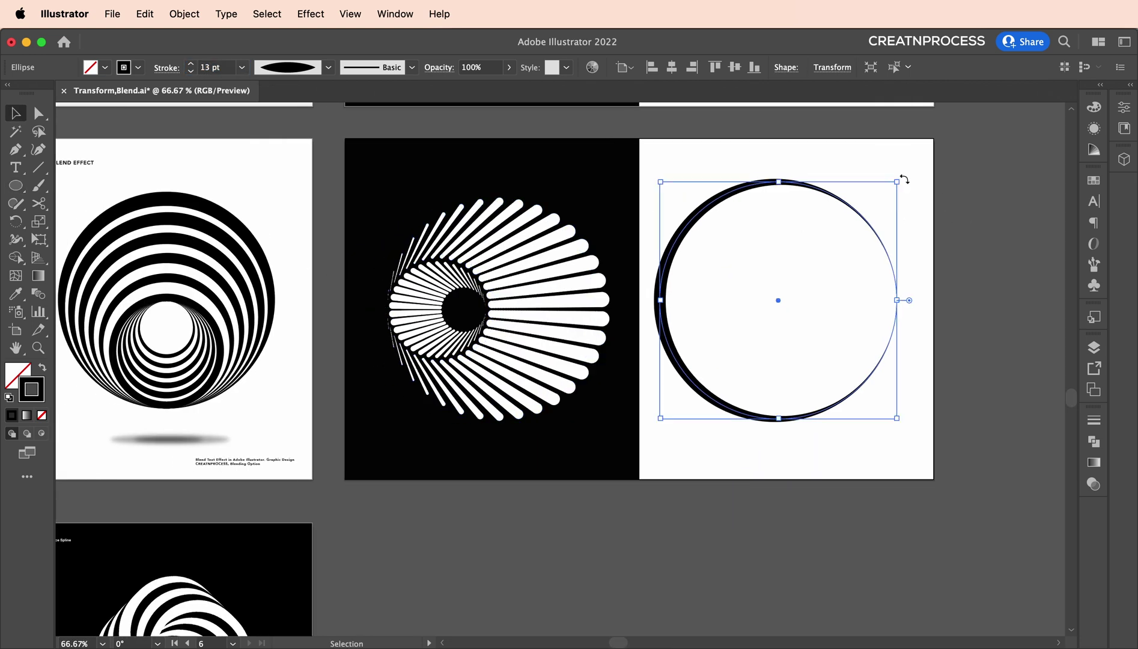
{"action": "left_click_drag", "start_coordinate": [904, 179], "coordinate": [955, 419]}
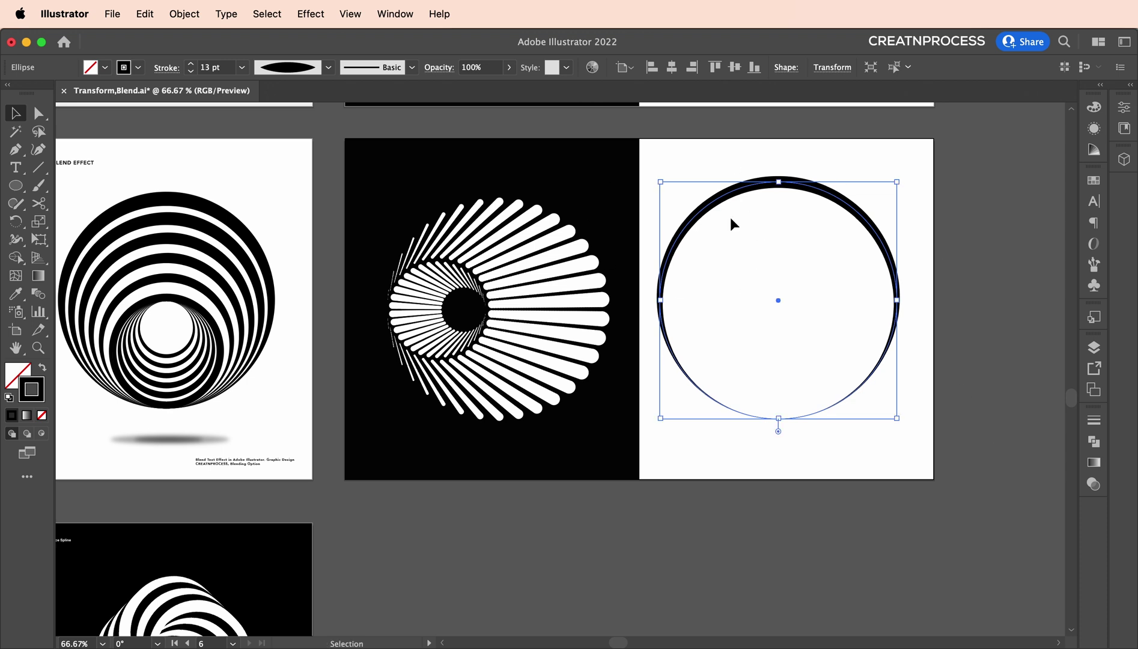
{"action": "scroll", "coordinate": [808, 282], "scroll_direction": "up", "scroll_amount": 2}
{"action": "scroll", "coordinate": [808, 282], "scroll_direction": "right", "scroll_amount": 1}
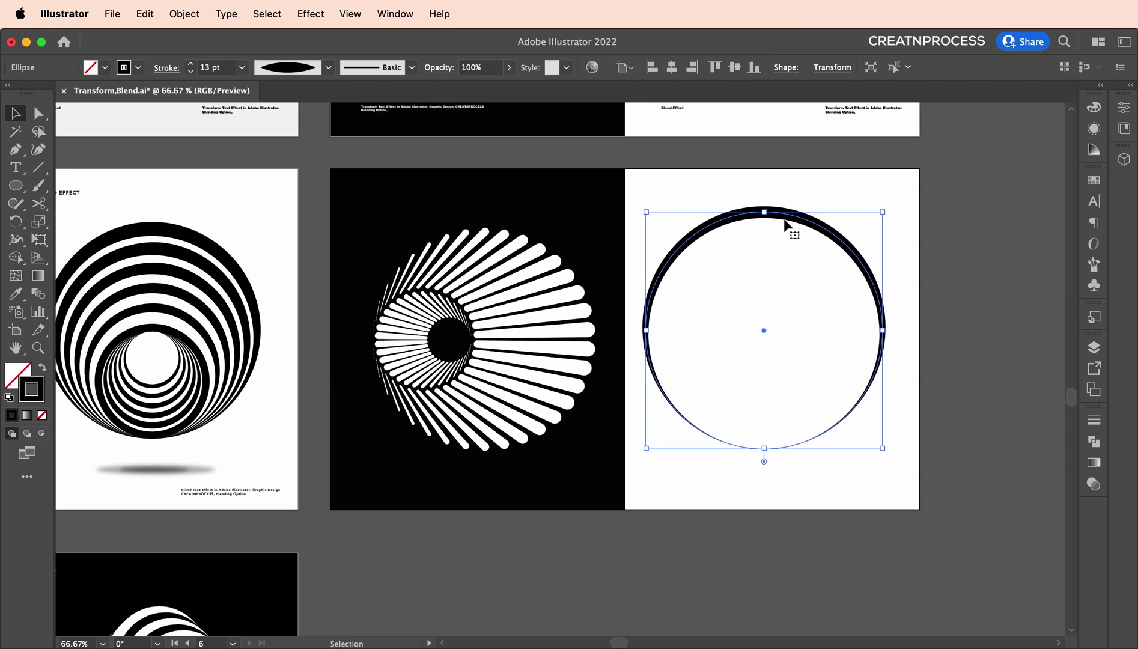
Step: Set the tapered circle's stroke weight to 16 pt
{"action": "scroll", "coordinate": [784, 223], "scroll_direction": "down", "scroll_amount": 1}
{"action": "scroll", "coordinate": [784, 224], "scroll_direction": "right", "scroll_amount": 1}
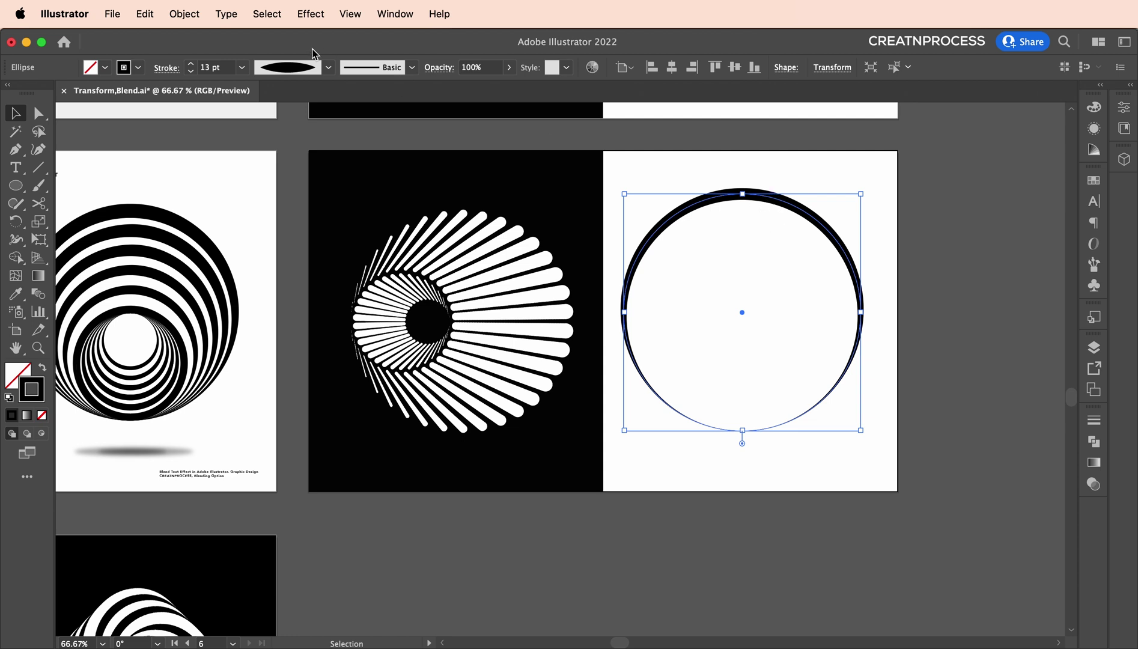
{"action": "left_click", "coordinate": [224, 67]}
{"action": "key", "text": "Up"}
{"action": "key", "text": "Up"}
{"action": "key", "text": "Up"}
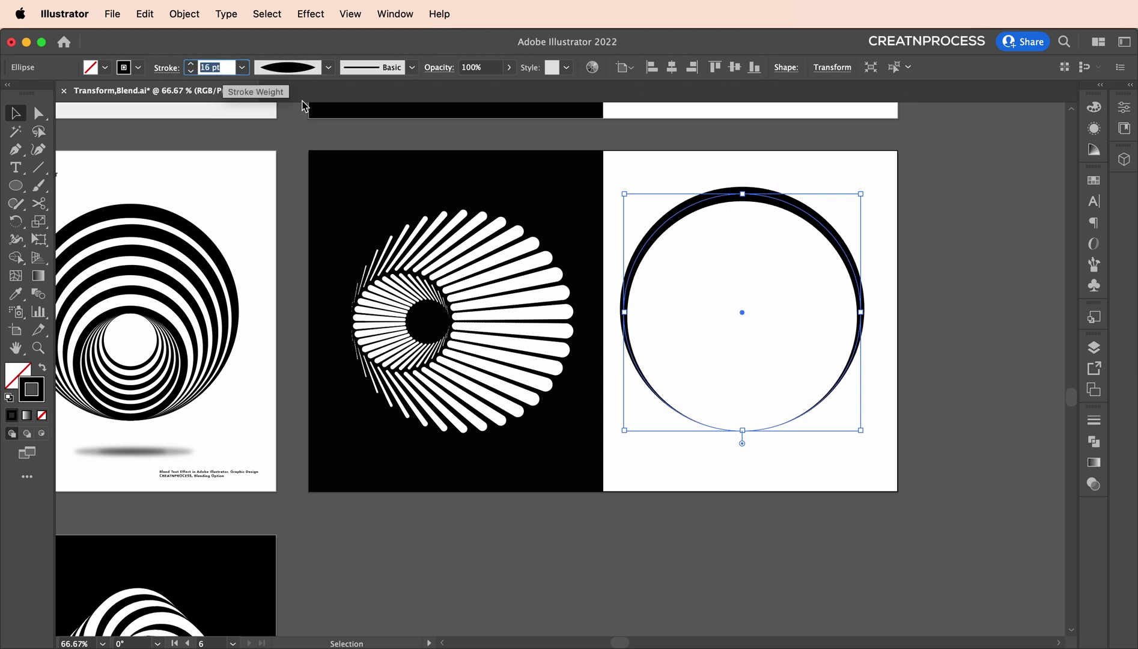
{"action": "key", "text": "Return"}
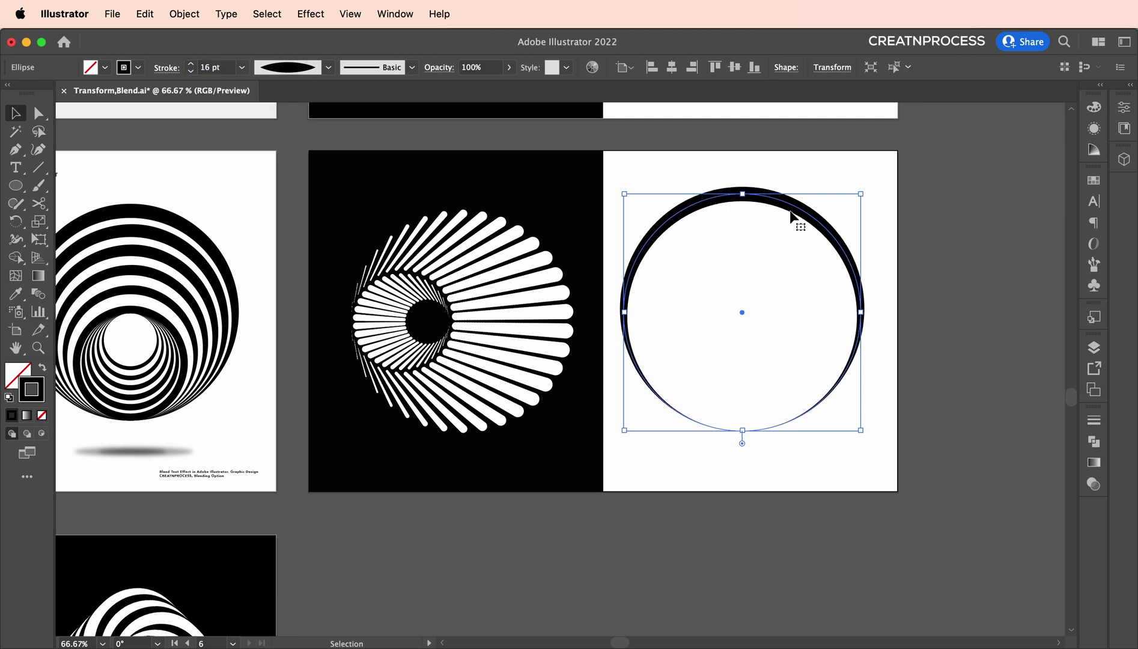
Step: Expand the tapered circle's appearance and add a half-size copy in front, anchored at the circle's lowest point
{"action": "left_click", "coordinate": [182, 15]}
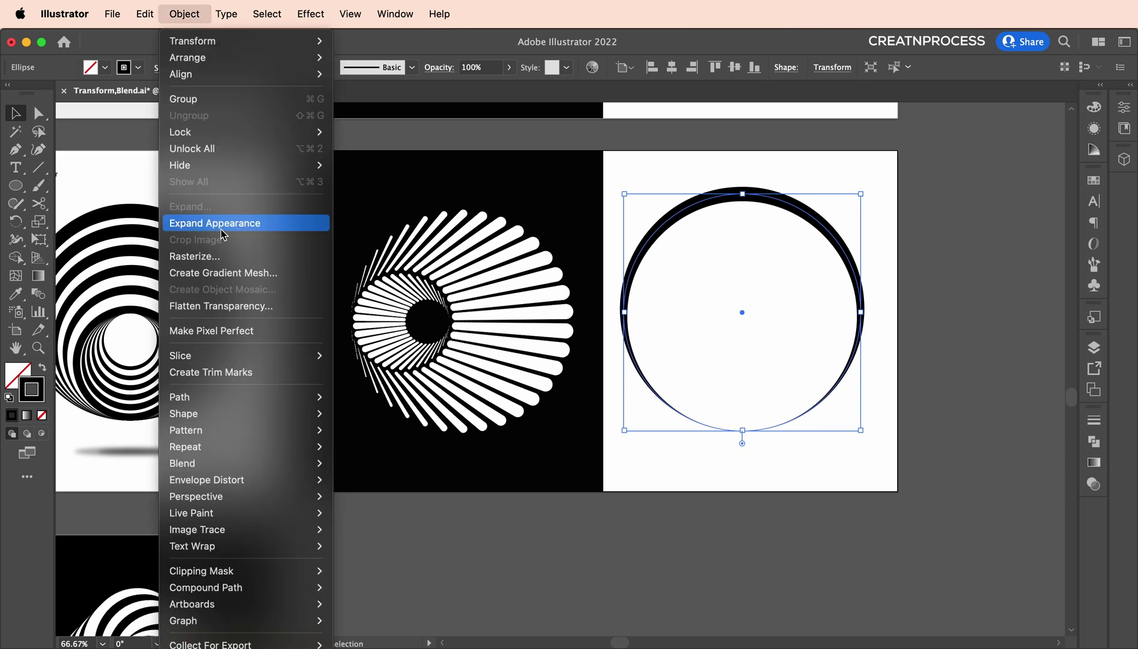
{"action": "left_click", "coordinate": [219, 224]}
{"action": "key", "text": "a"}
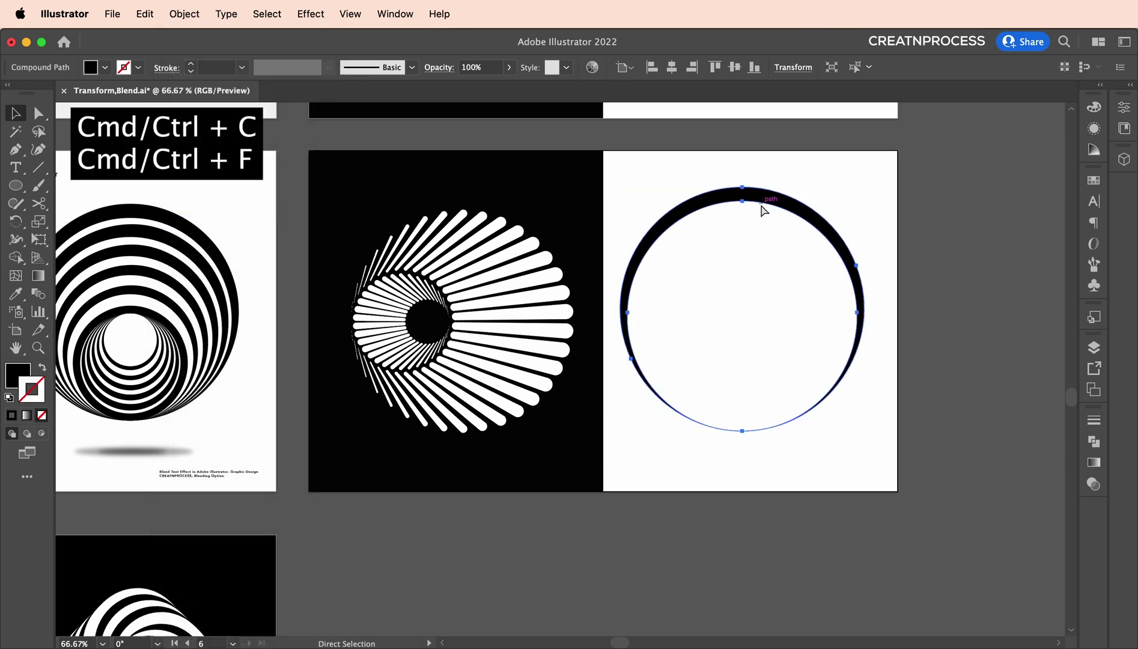
{"action": "key", "text": "v"}
{"action": "left_click_drag", "start_coordinate": [739, 185], "coordinate": [869, 314]}
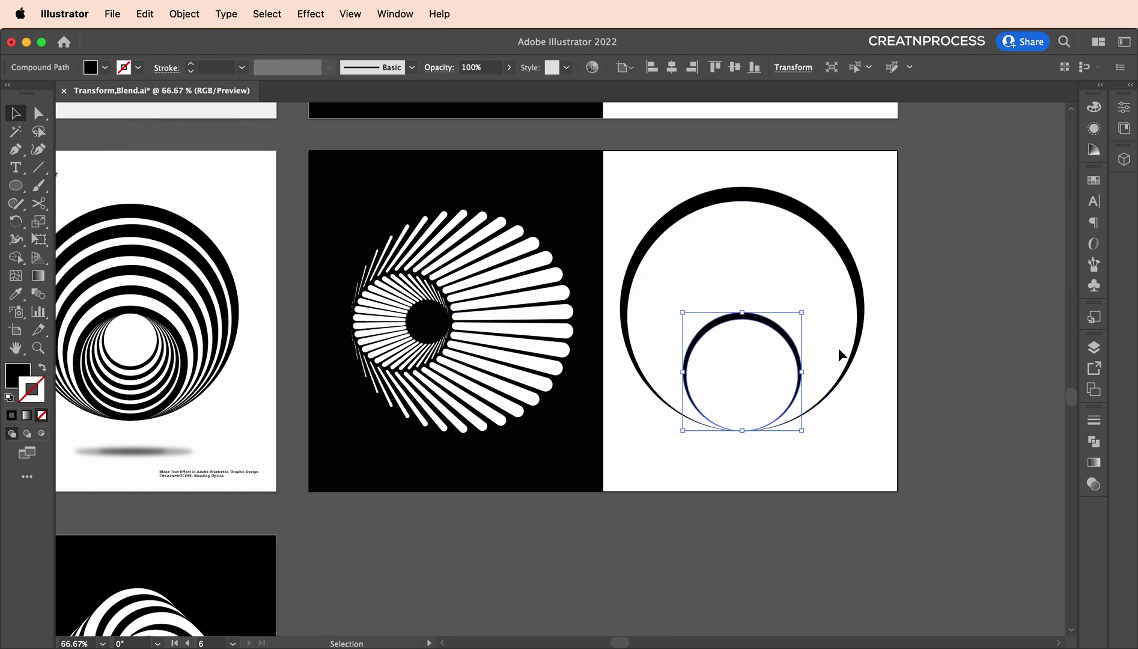
Step: Select the two expanded circles and blend them with the Blend tool
{"action": "left_click_drag", "start_coordinate": [770, 305], "coordinate": [742, 358]}
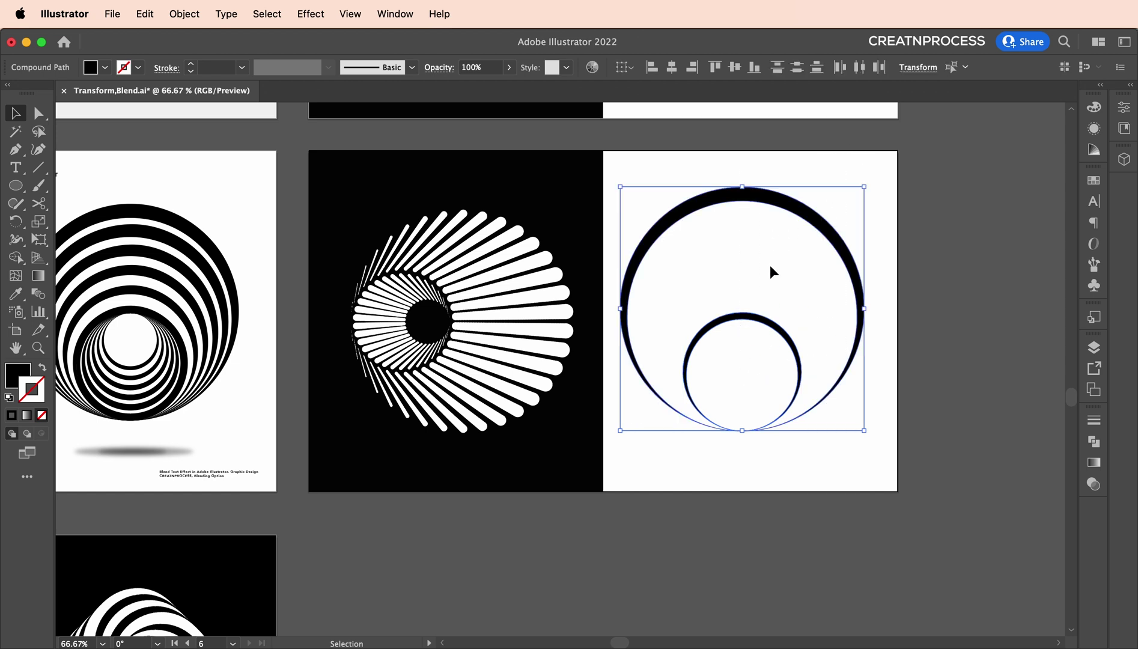
{"action": "scroll", "coordinate": [769, 265], "scroll_direction": "up", "scroll_amount": 1}
{"action": "key", "text": "space"}
{"action": "left_click_drag", "start_coordinate": [789, 232], "coordinate": [632, 258]}
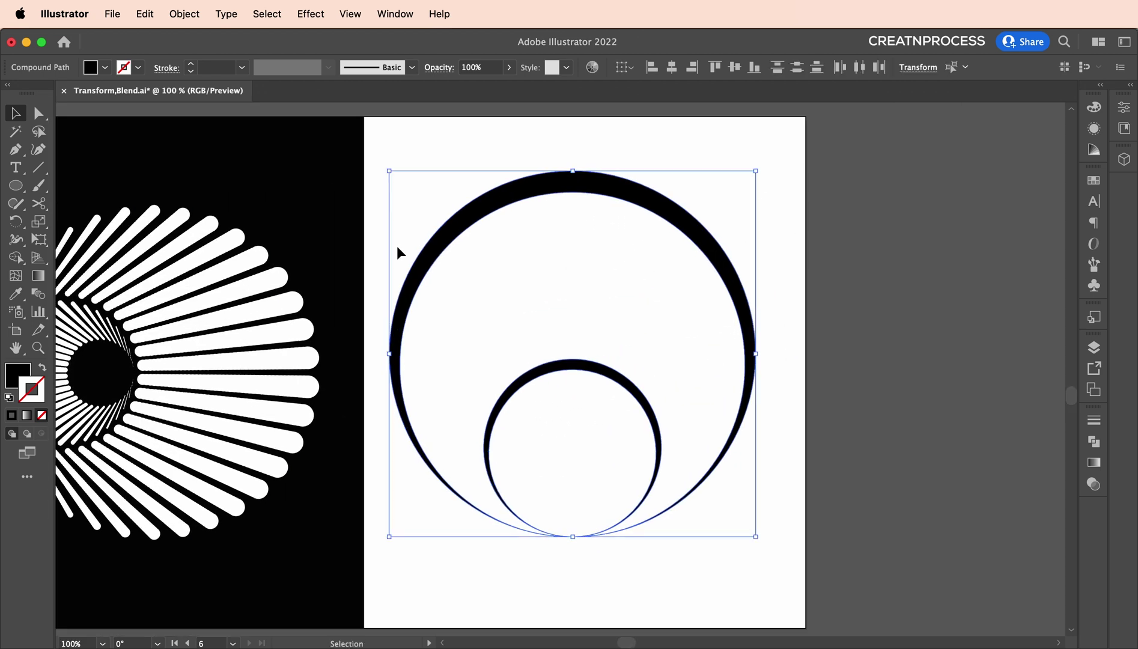
{"action": "left_click", "coordinate": [37, 295]}
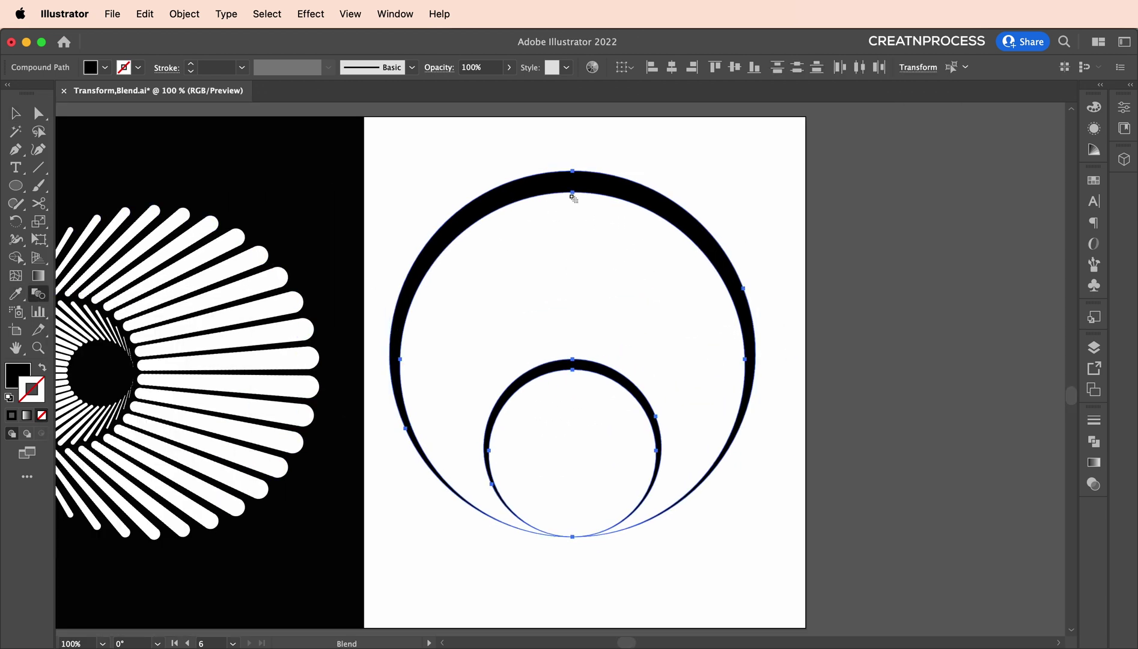
{"action": "left_click", "coordinate": [548, 365]}
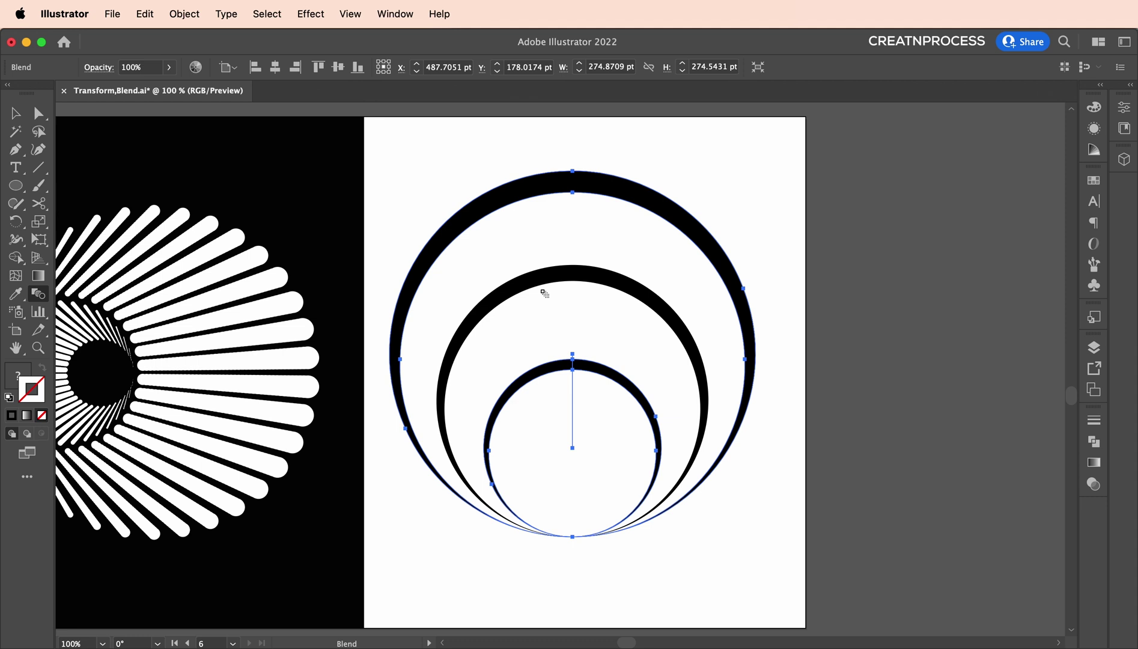
Step: Undo the blend, the smaller copy and the appearance expansion, back to the single stroked circle
{"action": "key", "text": "v"}
{"action": "key", "text": "super+z"}
{"action": "key", "text": "super+z"}
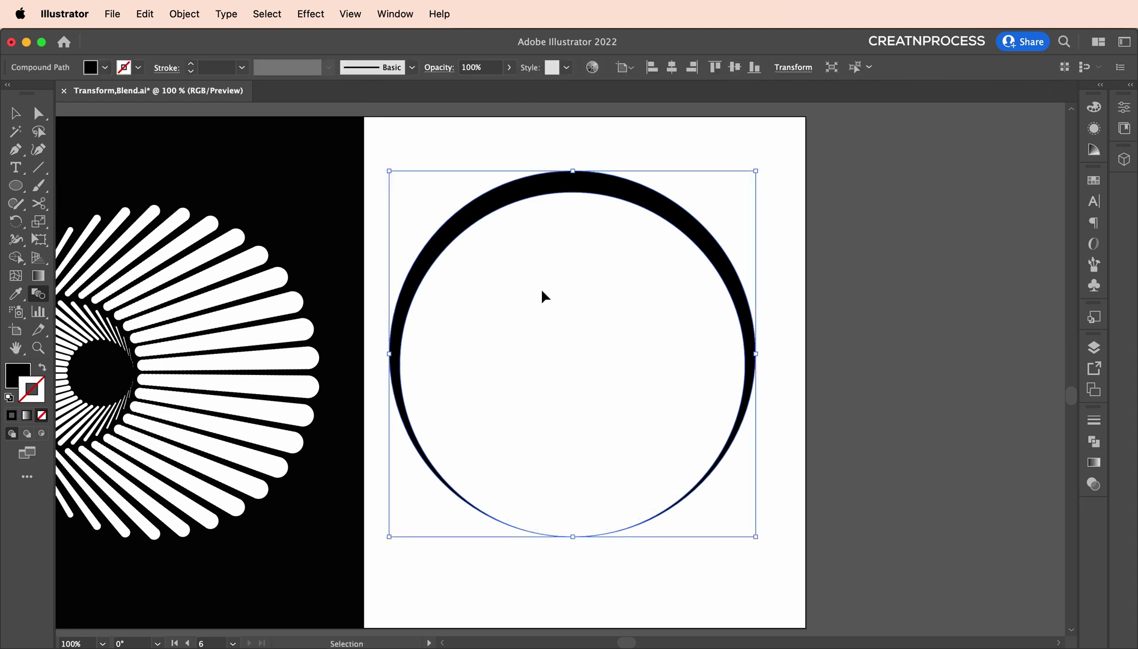
{"action": "key", "text": "super+z"}
{"action": "key", "text": "v"}
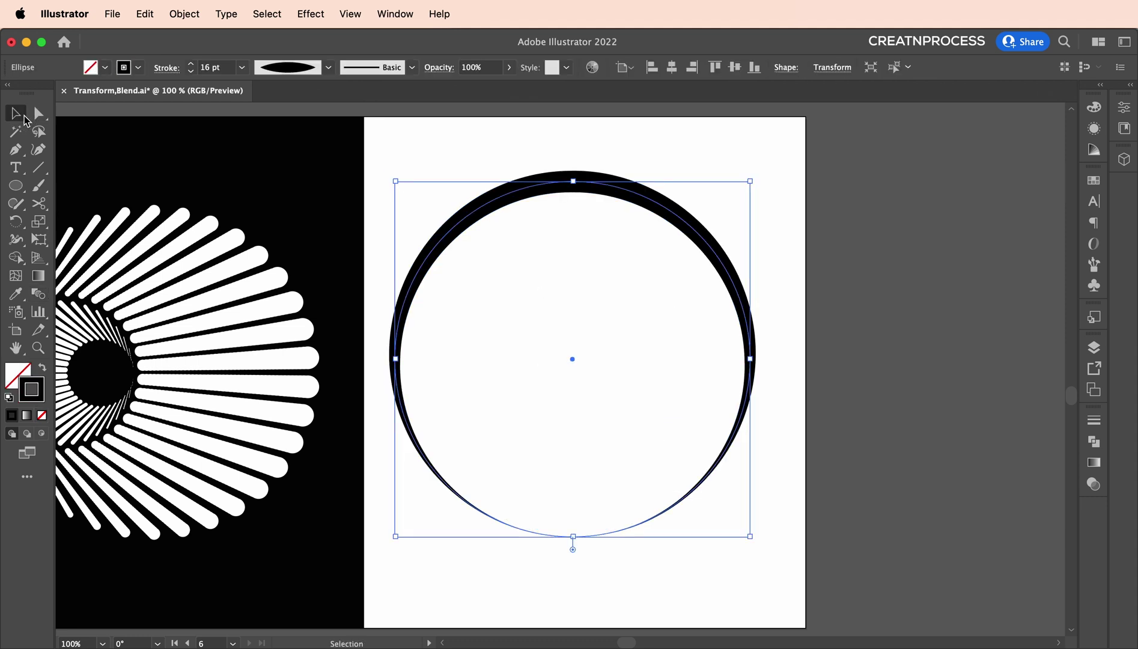
Step: Paste a copy of the stroked circle in front and scale it to half size from its lowest point
{"action": "key", "text": "super+minus"}
{"action": "scroll", "coordinate": [769, 269], "scroll_direction": "left", "scroll_amount": 5}
{"action": "scroll", "coordinate": [769, 268], "scroll_direction": "up", "scroll_amount": 1}
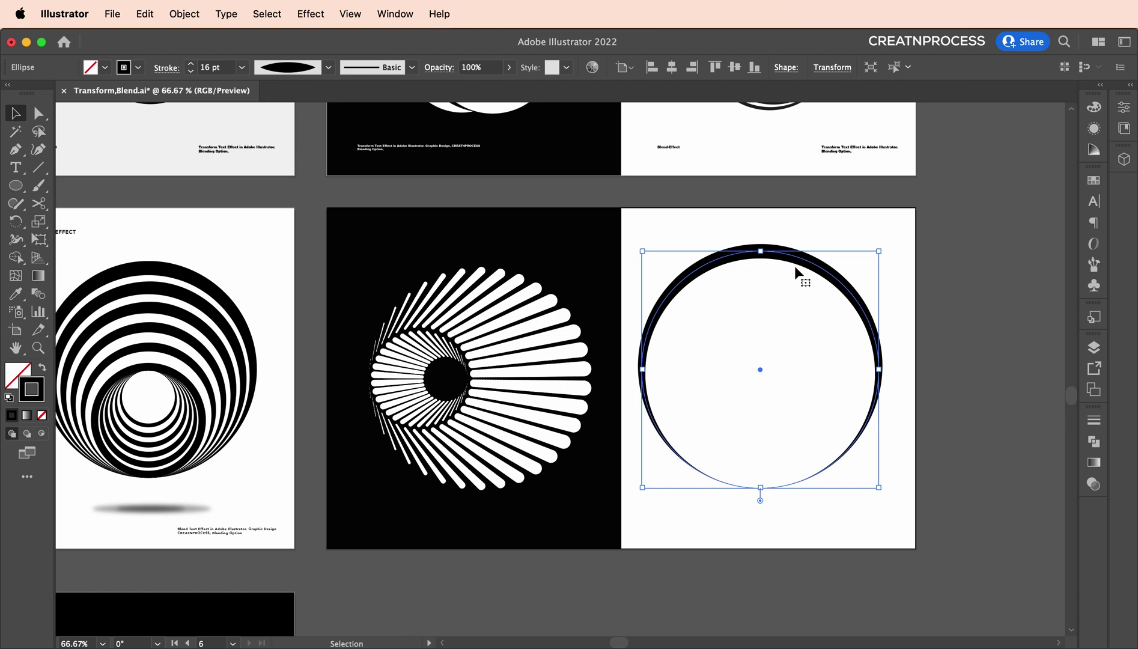
{"action": "scroll", "coordinate": [815, 269], "scroll_direction": "up", "scroll_amount": 1}
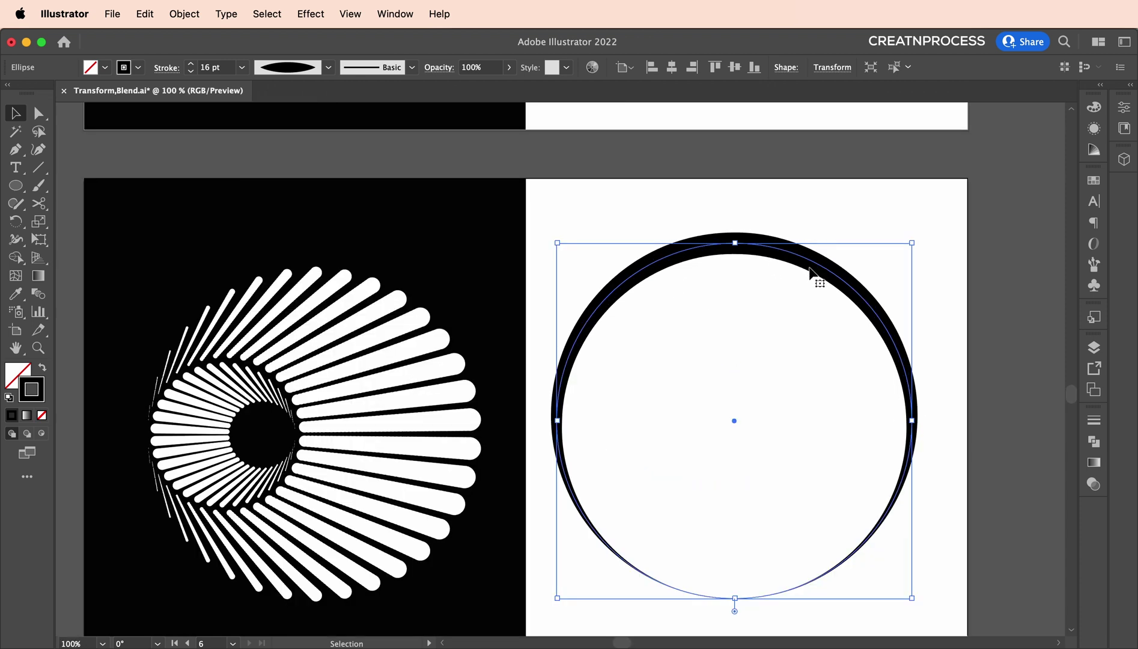
{"action": "key", "text": "a"}
{"action": "key", "text": "super+f"}
{"action": "left_click_drag", "start_coordinate": [736, 243], "coordinate": [919, 430]}
{"action": "scroll", "coordinate": [747, 415], "scroll_direction": "down", "scroll_amount": 1}
{"action": "left_click_drag", "start_coordinate": [755, 368], "coordinate": [707, 300]}
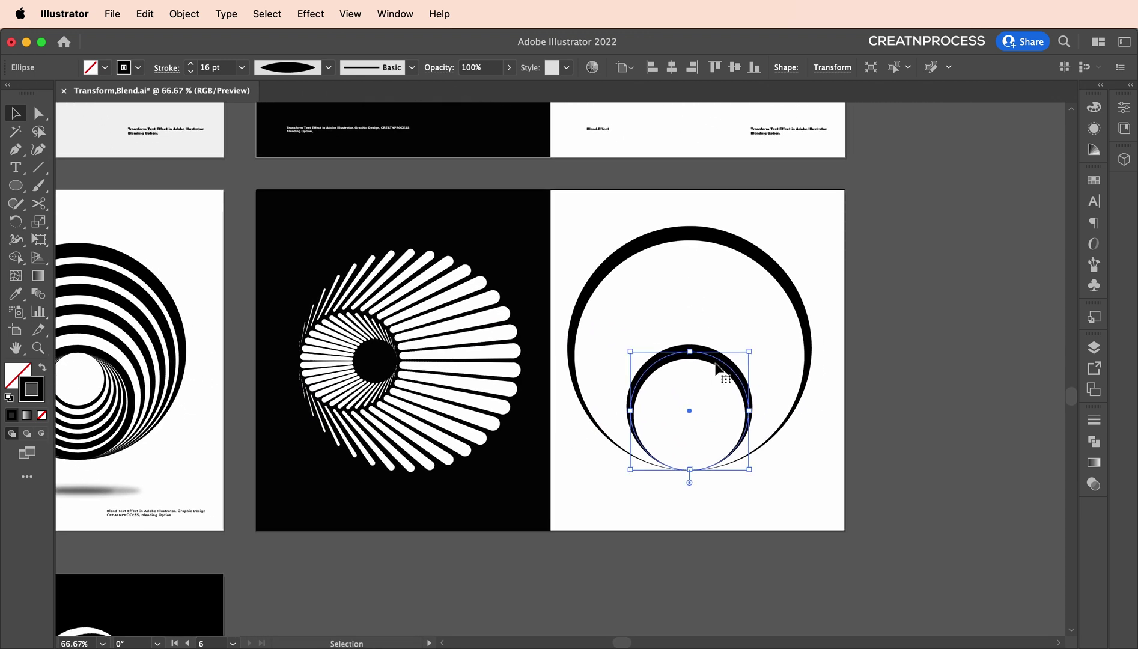
Step: Set the small inner circle's stroke weight to 13 pt
{"action": "left_click", "coordinate": [212, 67]}
{"action": "key", "text": "Down"}
{"action": "key", "text": "Down"}
{"action": "key", "text": "Down"}
{"action": "key", "text": "Down"}
{"action": "key", "text": "Down"}
{"action": "key", "text": "Down"}
{"action": "key", "text": "Down"}
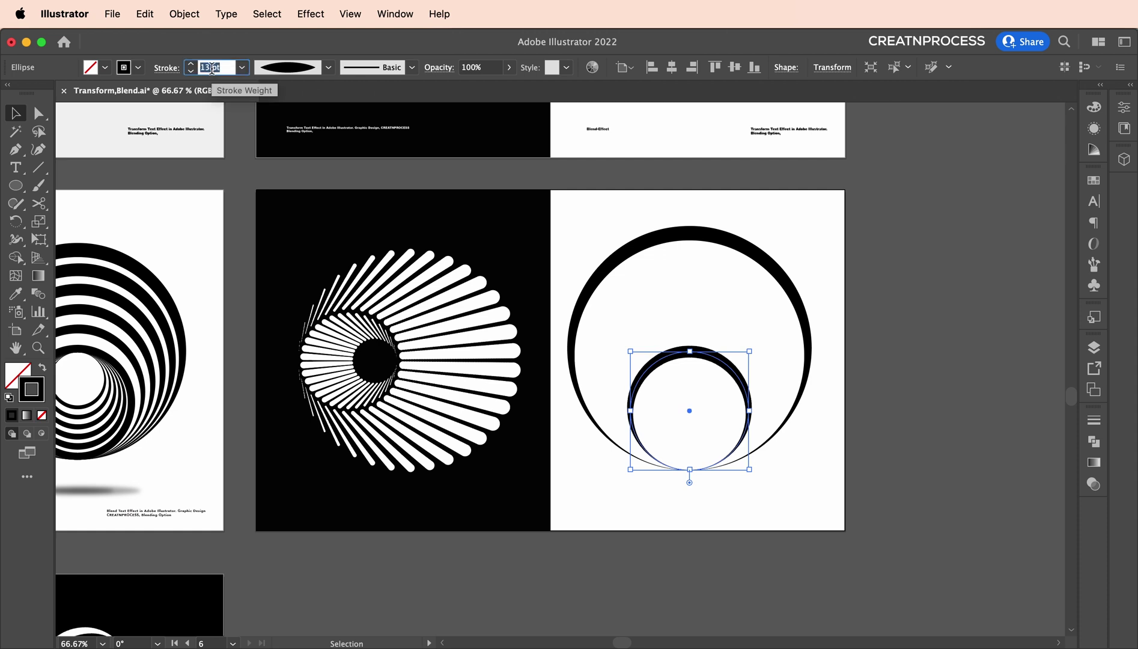
Step: Try twice to blend the two unexpanded stroked circles with the Blend tool, picking different points on their edges
{"action": "mouse_move", "coordinate": [582, 217]}
{"action": "left_mouse_down"}
{"action": "mouse_move", "coordinate": [644, 265]}
{"action": "mouse_move", "coordinate": [690, 356]}
{"action": "mouse_move", "coordinate": [714, 349]}
{"action": "left_mouse_up"}
{"action": "scroll", "coordinate": [716, 353], "scroll_direction": "up", "scroll_amount": 3}
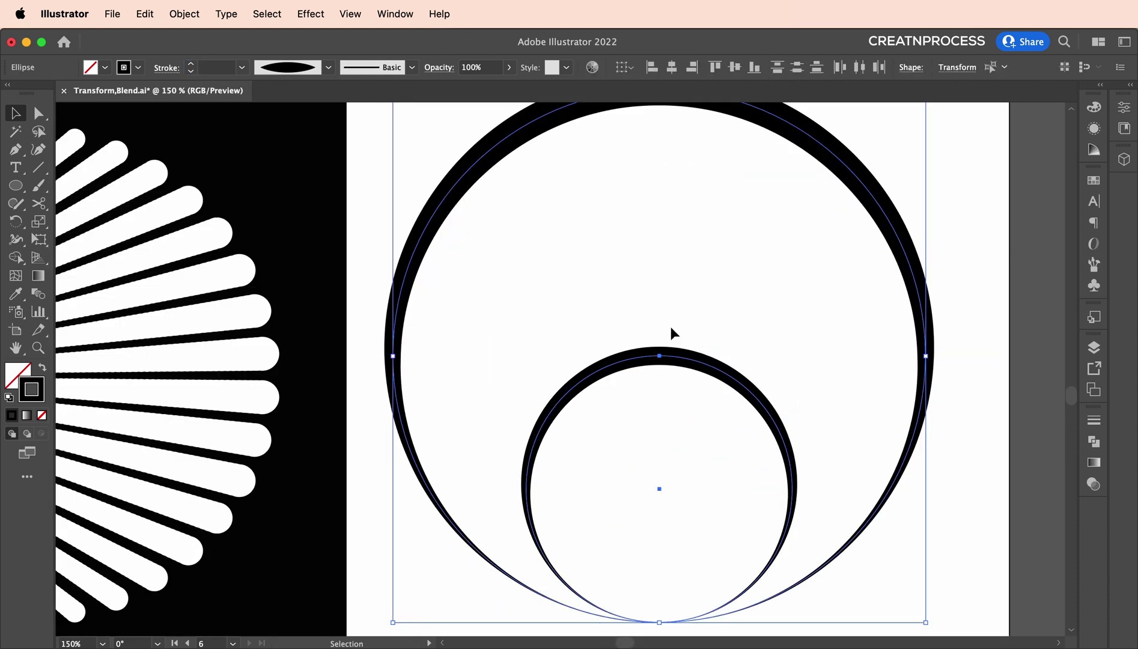
{"action": "left_click_drag", "start_coordinate": [621, 224], "coordinate": [516, 316]}
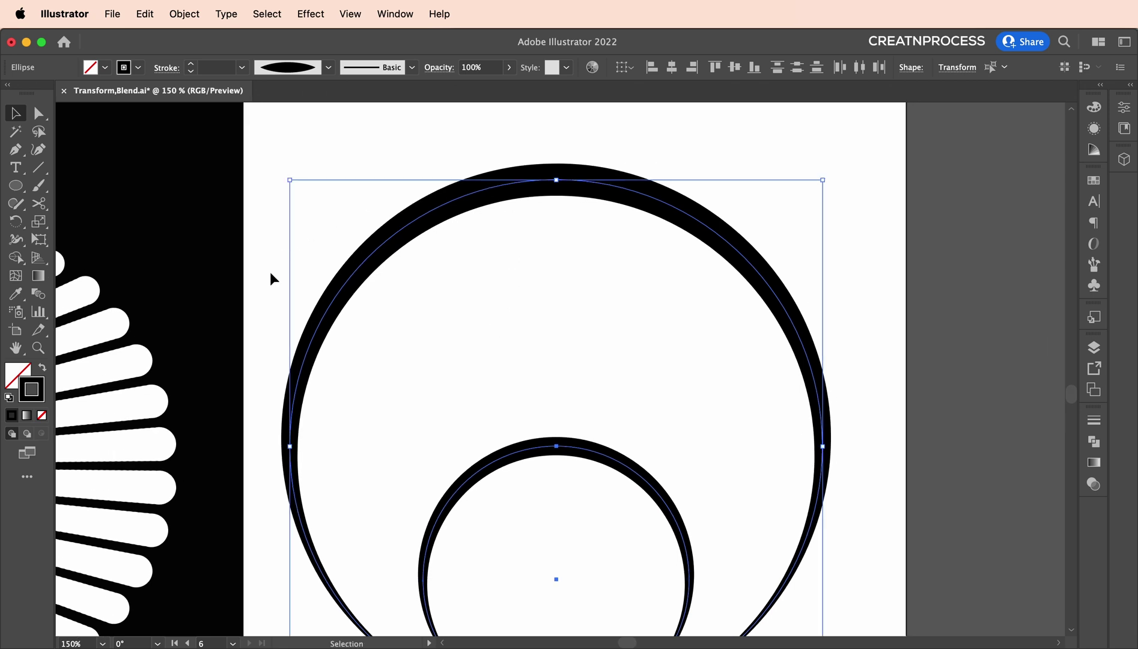
{"action": "left_click", "coordinate": [40, 295]}
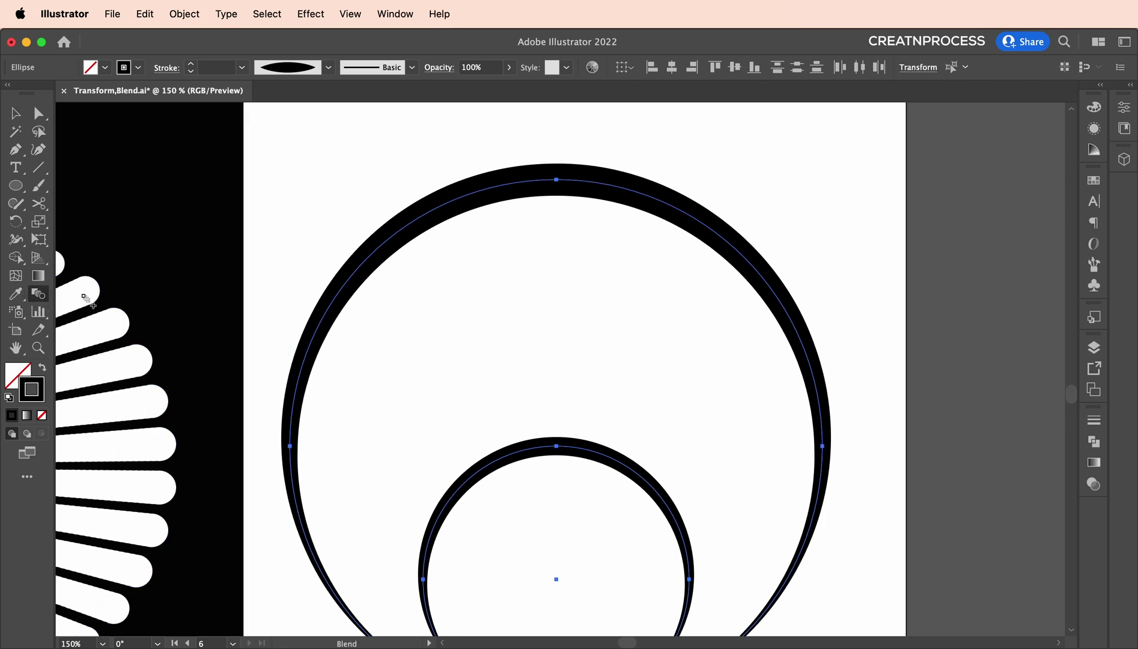
{"action": "scroll", "coordinate": [455, 288], "scroll_direction": "down", "scroll_amount": 1}
{"action": "scroll", "coordinate": [439, 280], "scroll_direction": "down", "scroll_amount": 2}
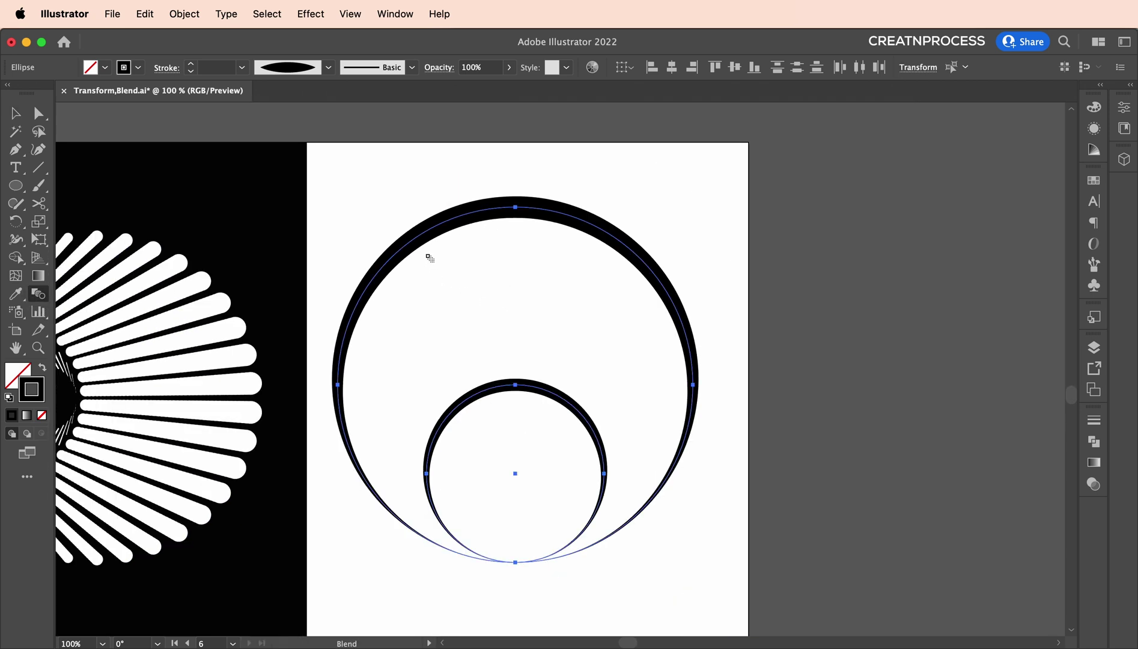
{"action": "left_click", "coordinate": [497, 387]}
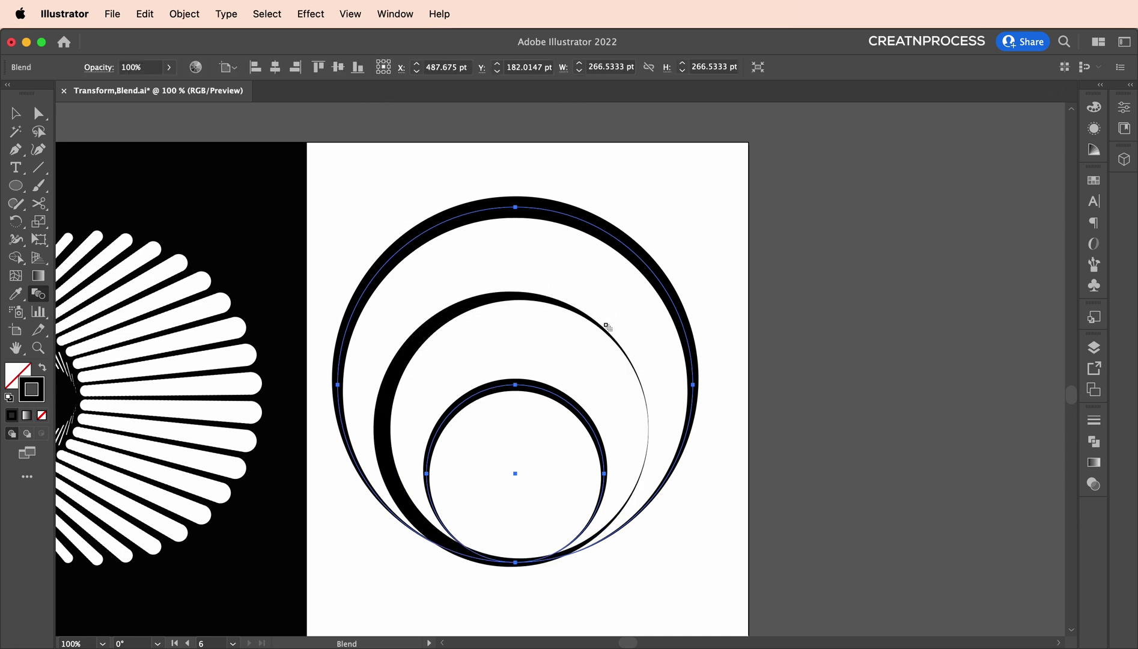
{"action": "key", "text": "super+z"}
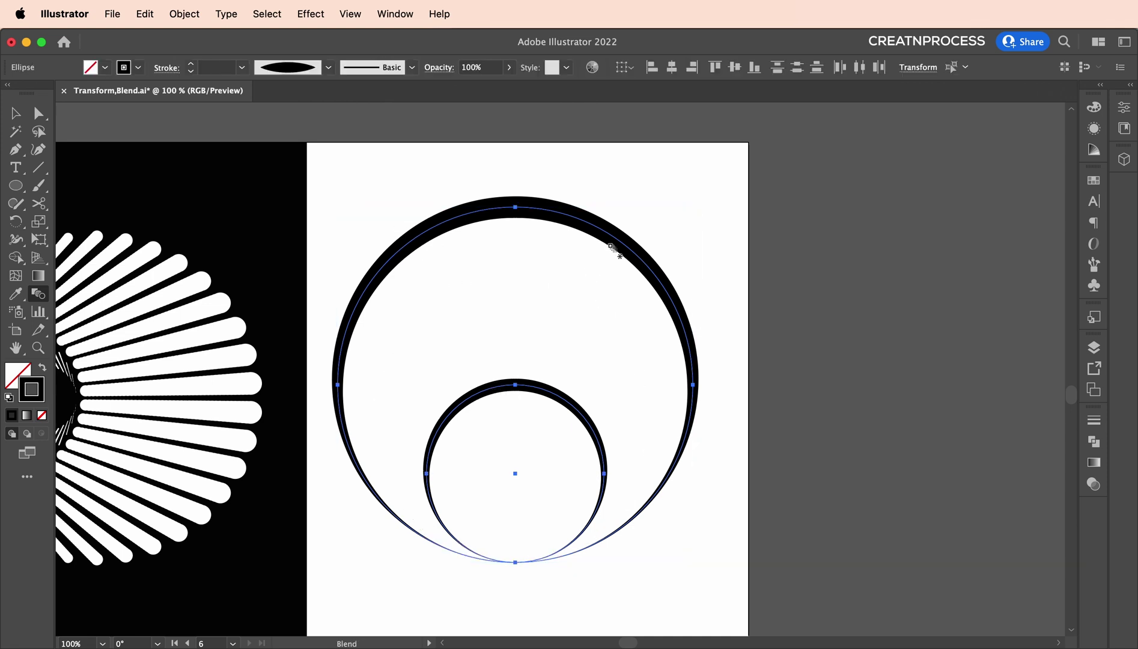
{"action": "left_click", "coordinate": [621, 242]}
{"action": "left_click", "coordinate": [574, 411]}
Step: Undo the last blend attempt and delete the small inner circle
{"action": "key", "text": "super+z"}
{"action": "key", "text": "v"}
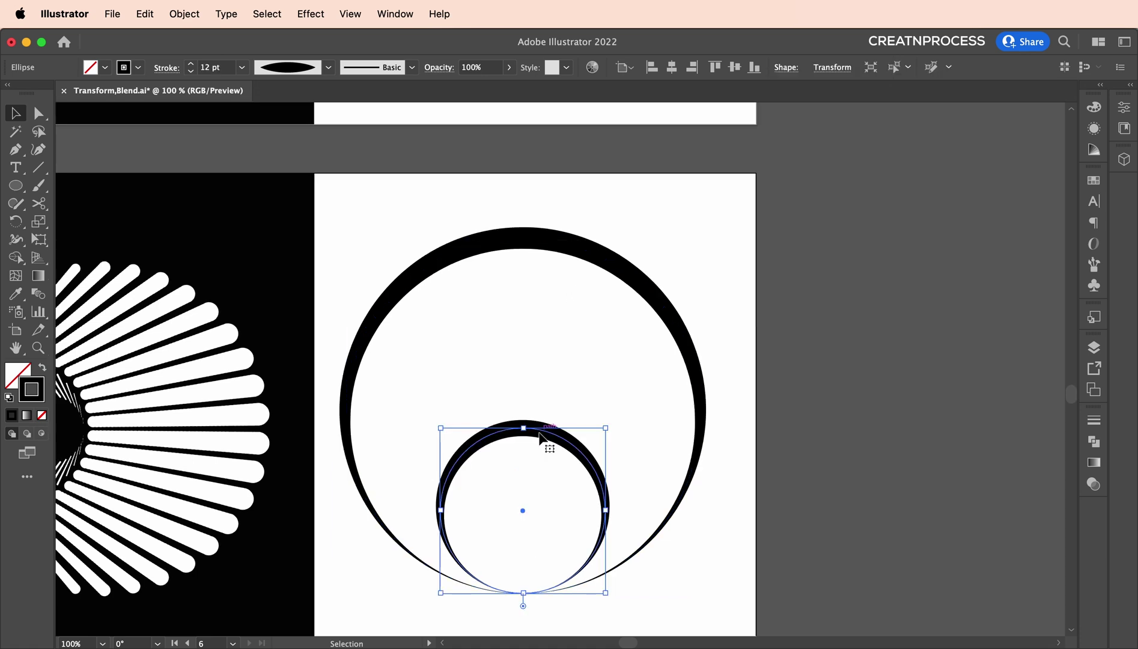
{"action": "key", "text": "Delete"}
{"action": "left_click", "coordinate": [558, 336]}
Step: Select the remaining large circle and expand its appearance into a filled shape
{"action": "left_click", "coordinate": [556, 244]}
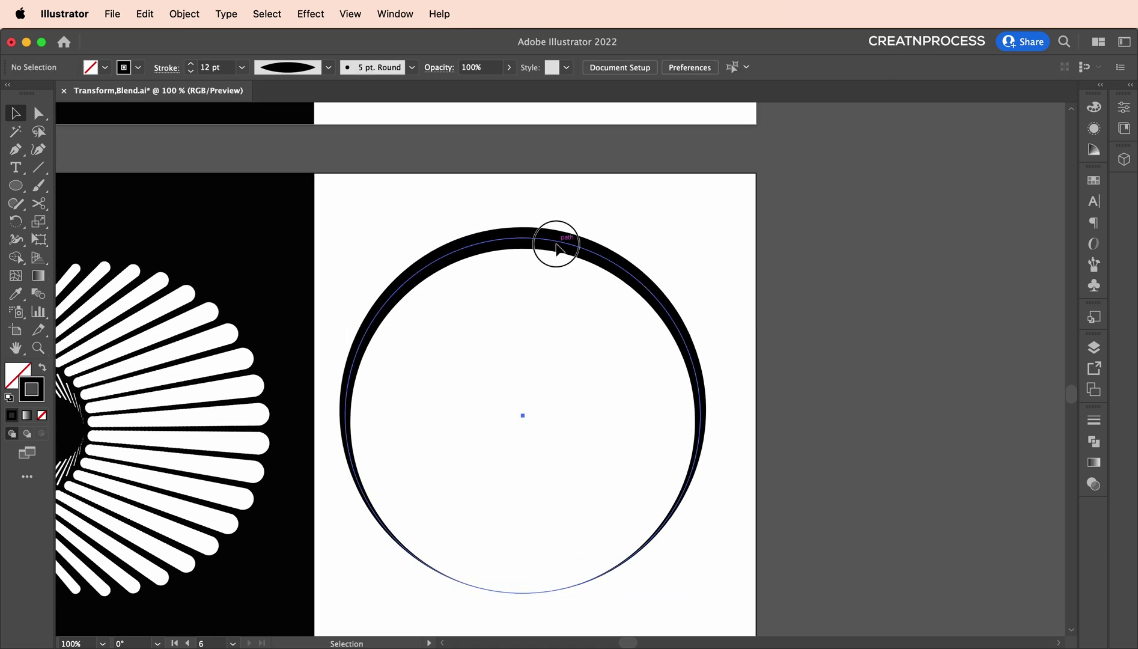
{"action": "key", "text": "super+minus"}
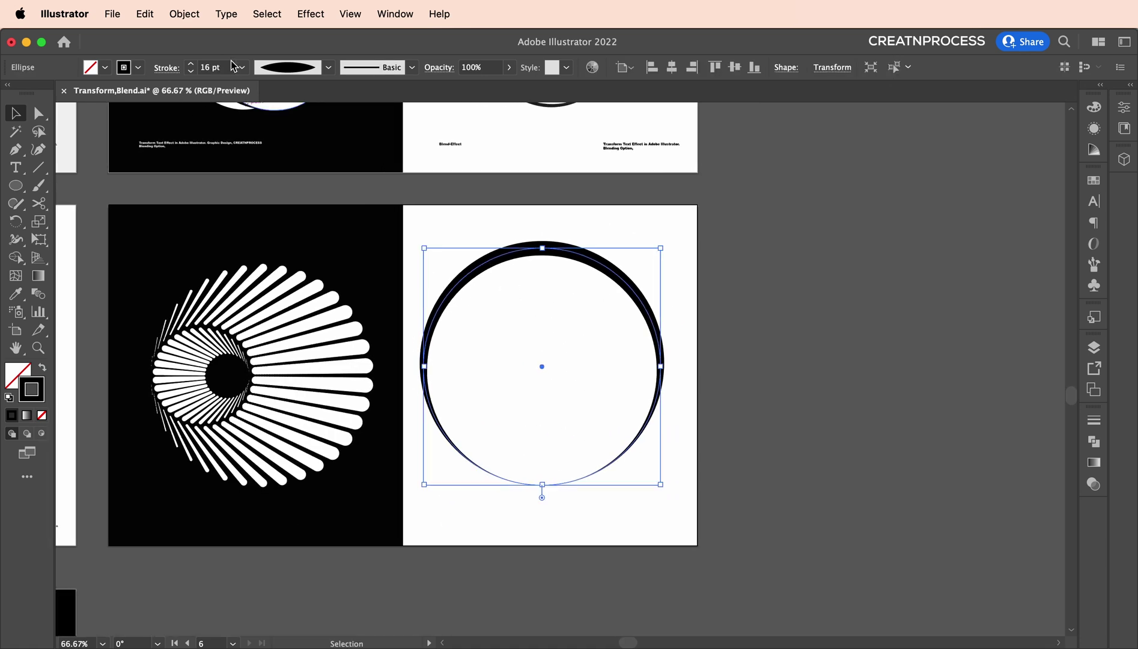
{"action": "left_click", "coordinate": [184, 14]}
{"action": "left_click", "coordinate": [247, 224]}
{"action": "left_click", "coordinate": [700, 254]}
Step: Paste a copy of the expanded circle in front, scaled to just under half size from its lowest point, and select both circles
{"action": "left_click", "coordinate": [604, 274]}
{"action": "key", "text": "super+c"}
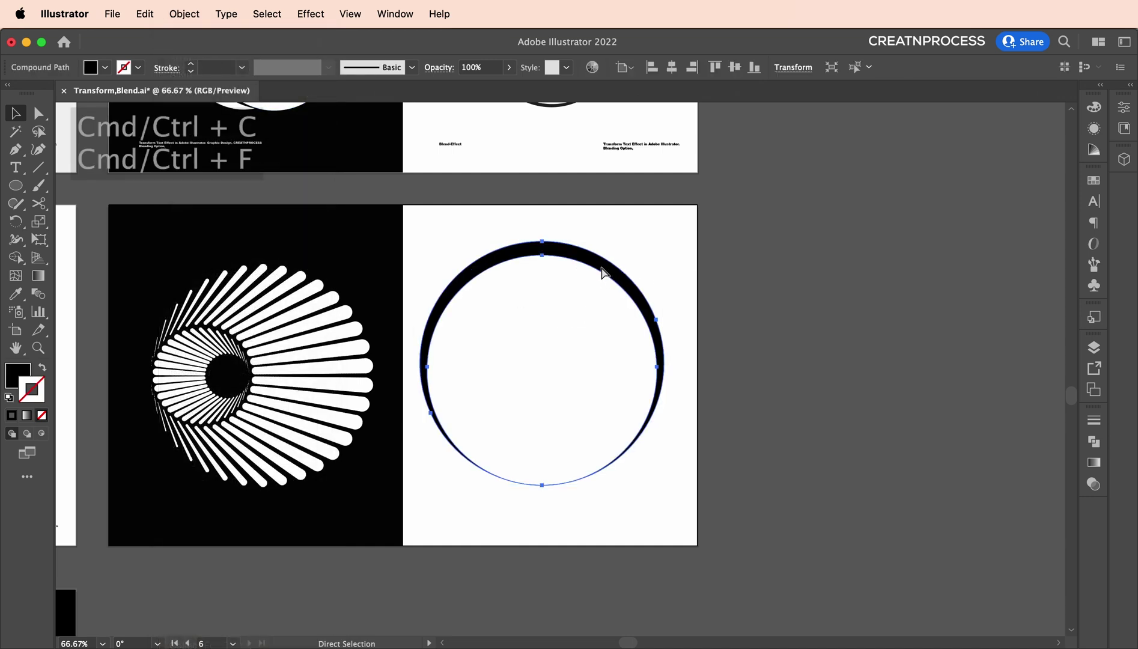
{"action": "key", "text": "super+f"}
{"action": "left_click_drag", "start_coordinate": [541, 237], "coordinate": [667, 374]}
{"action": "left_click_drag", "start_coordinate": [661, 231], "coordinate": [534, 391]}
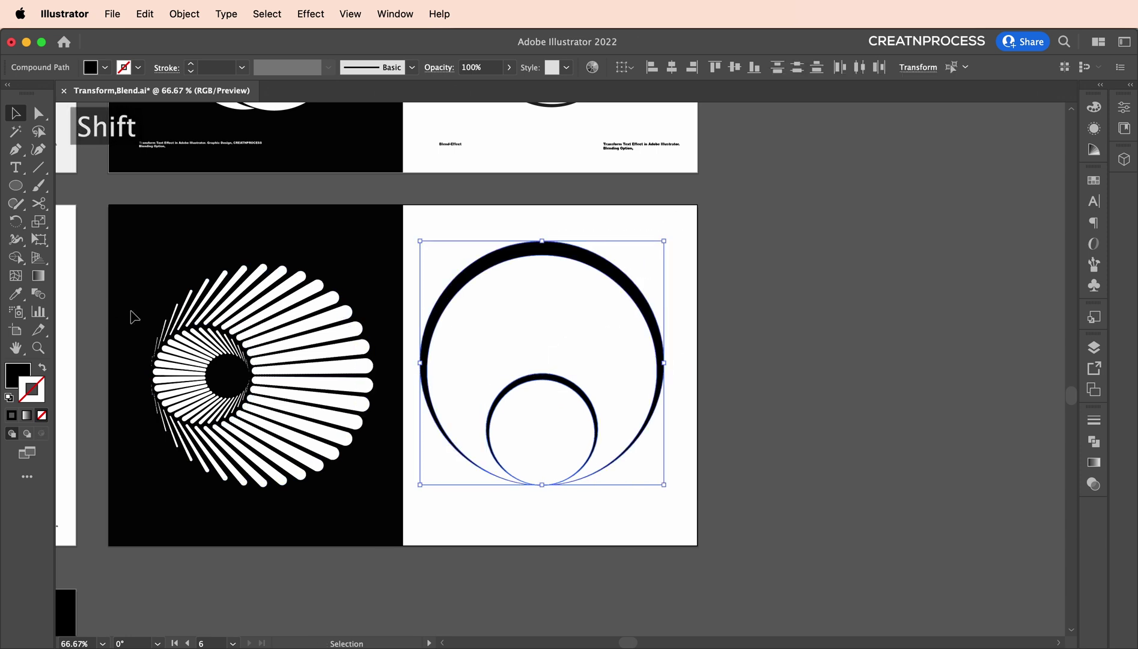
Step: Try the Blend tool on the large circle and its smaller copy, and undo the result
{"action": "left_click", "coordinate": [42, 297]}
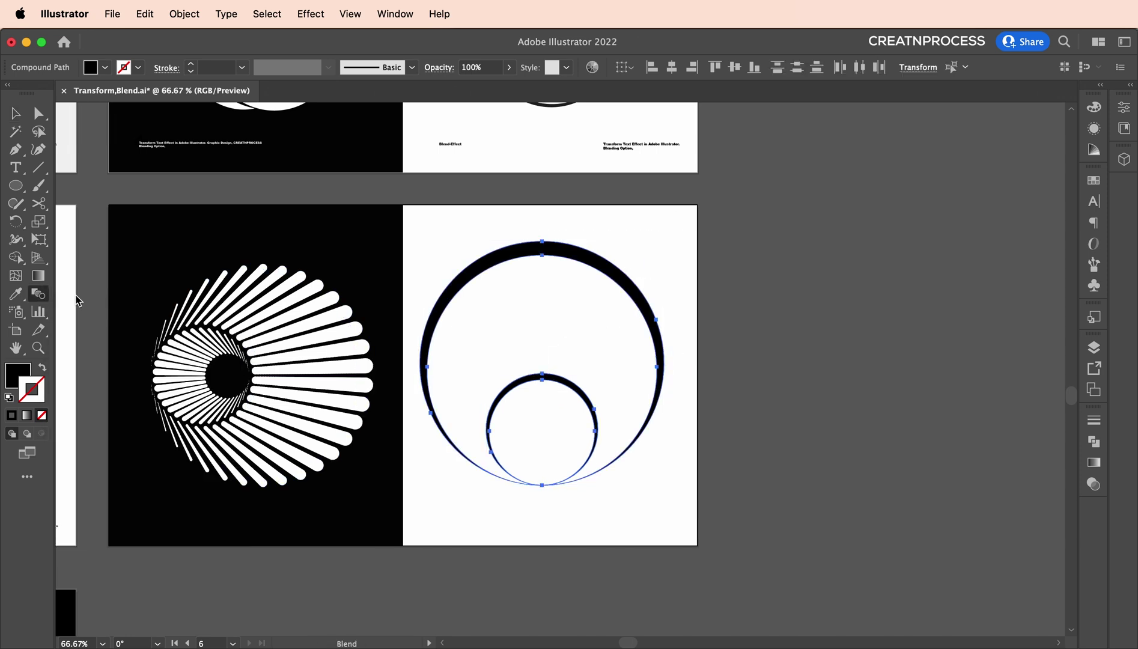
{"action": "left_click", "coordinate": [523, 385]}
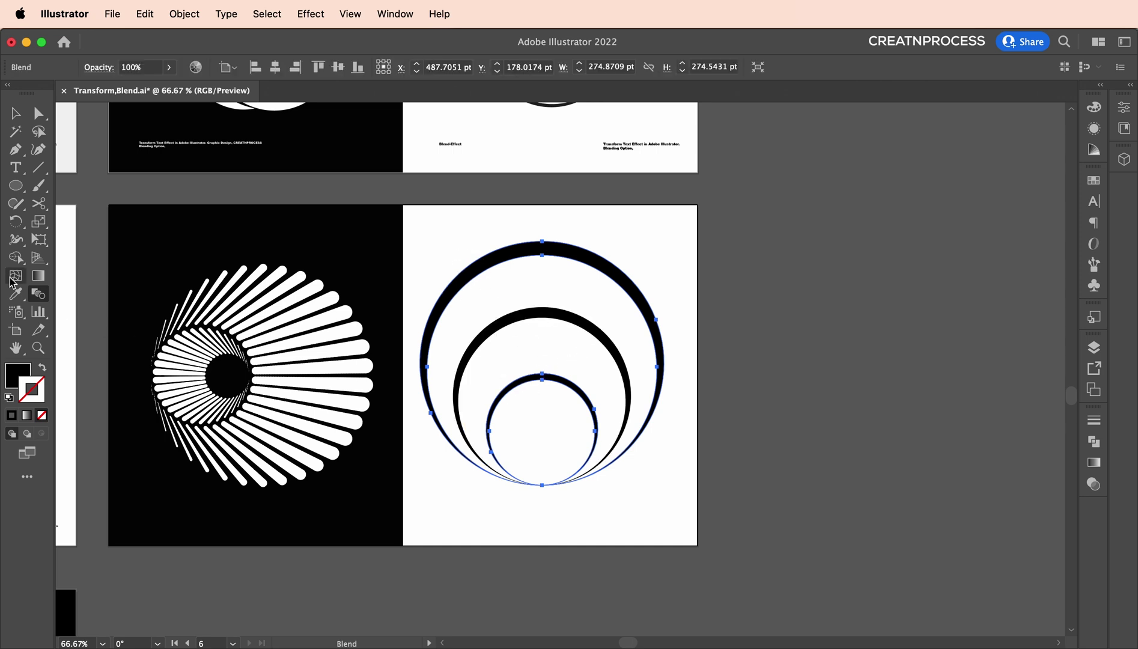
{"action": "key", "text": "super+z"}
Step: Make a blend from the two selected circles with the Object Blend command
{"action": "left_click", "coordinate": [176, 14]}
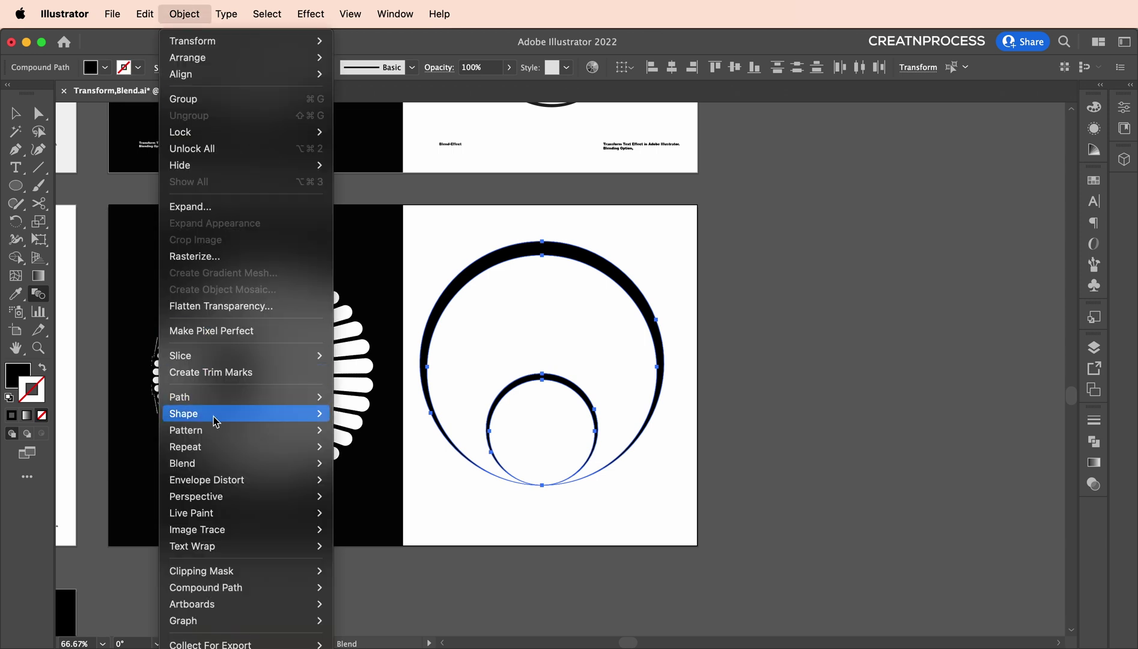
{"action": "mouse_move", "coordinate": [224, 464]}
{"action": "left_click", "coordinate": [362, 464]}
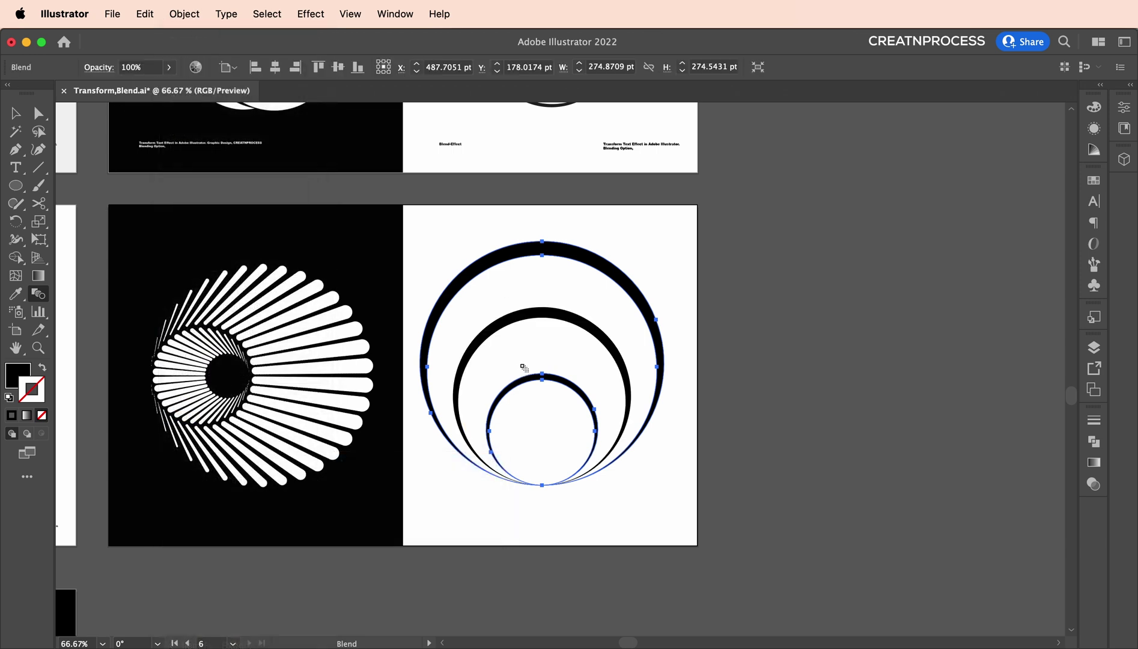
Step: Set the circle blend's spacing to Specified Steps with 5 steps
{"action": "double_click", "coordinate": [38, 296]}
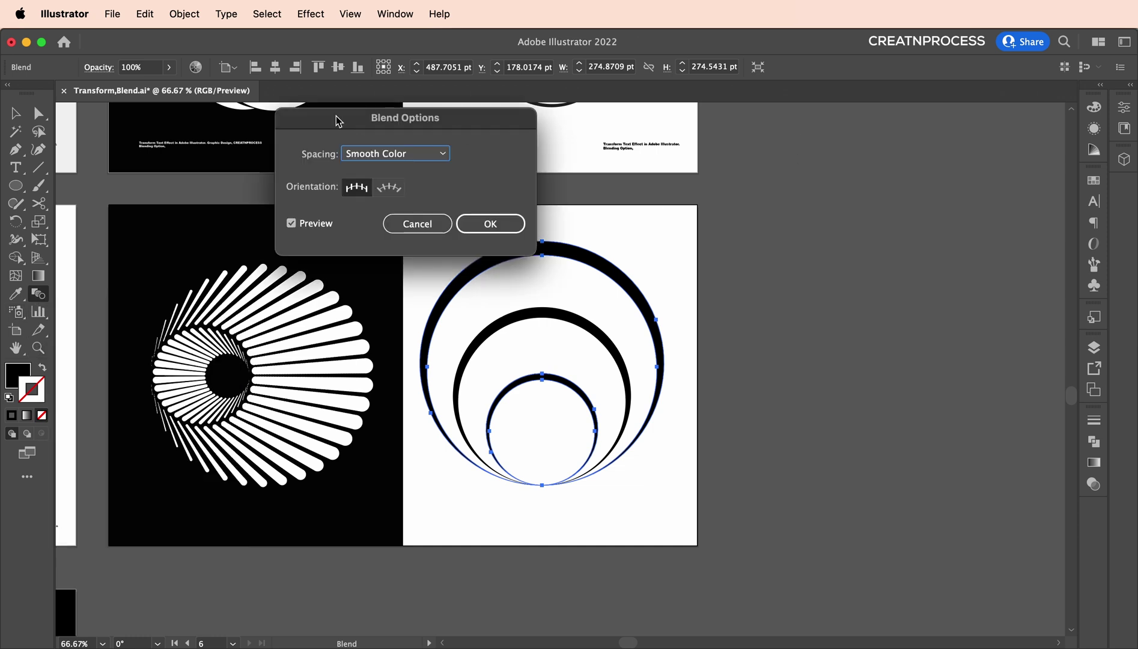
{"action": "left_click", "coordinate": [417, 224]}
{"action": "left_click", "coordinate": [186, 13]}
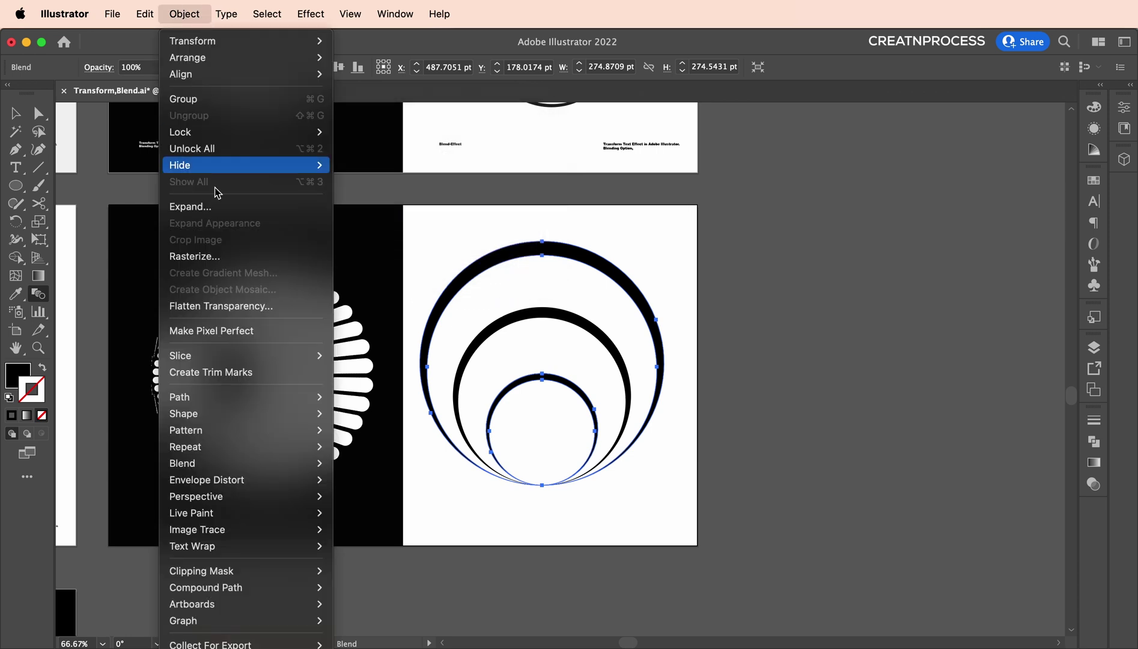
{"action": "mouse_move", "coordinate": [231, 469]}
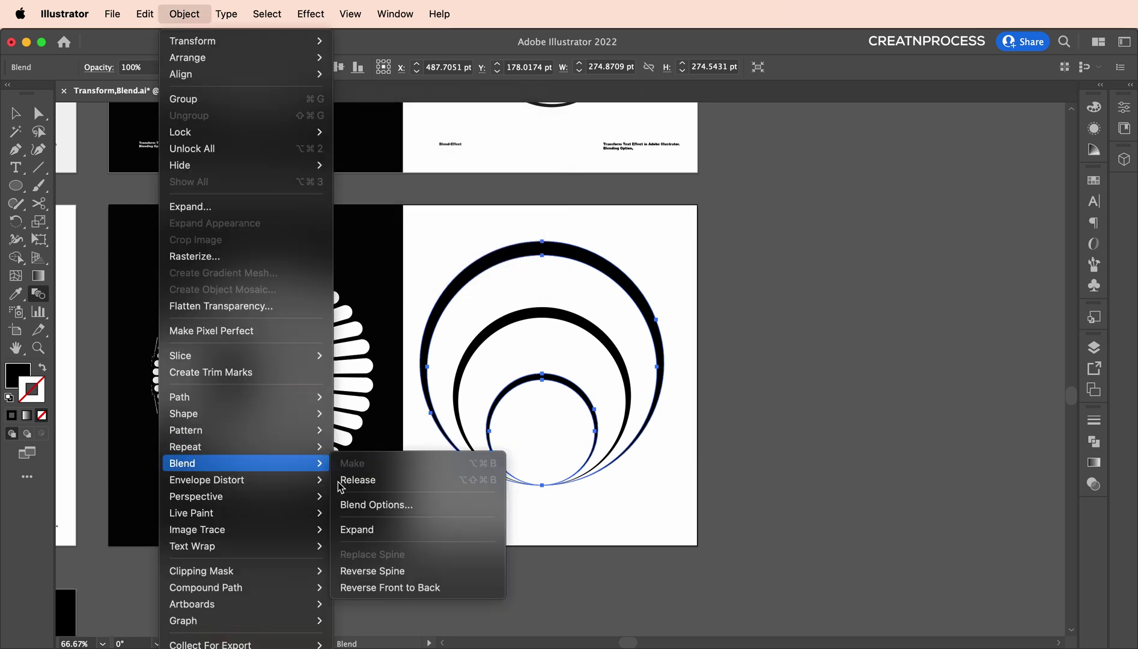
{"action": "left_click", "coordinate": [396, 512]}
{"action": "left_click_drag", "start_coordinate": [456, 119], "coordinate": [976, 147]}
{"action": "left_click", "coordinate": [920, 181]}
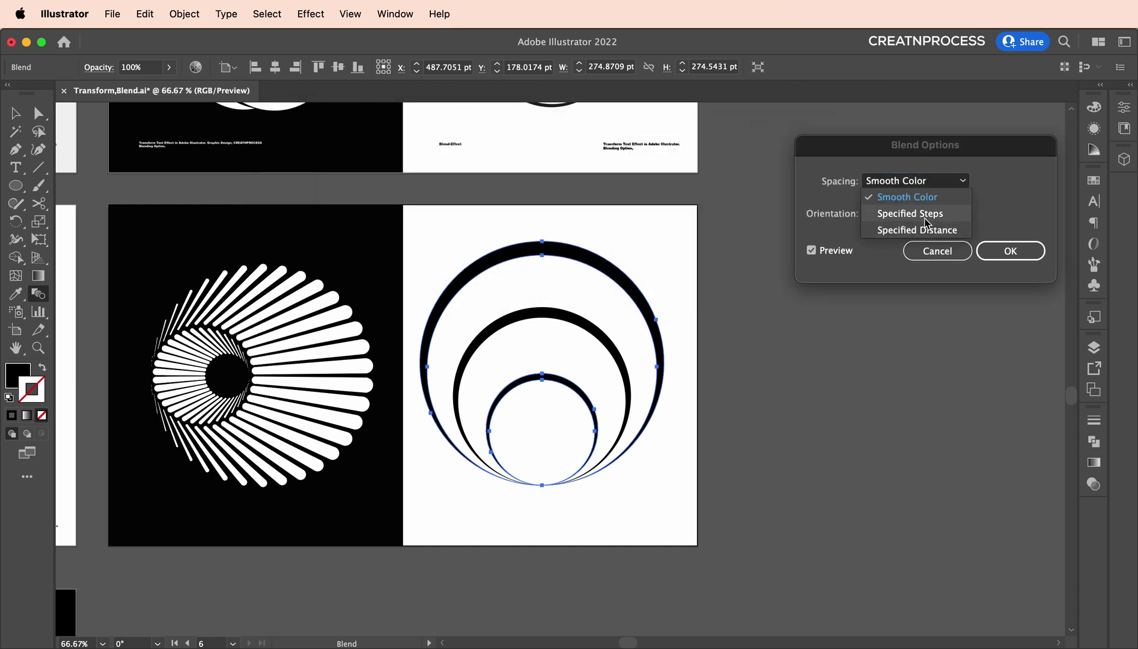
{"action": "left_click", "coordinate": [924, 218]}
{"action": "scroll", "coordinate": [1007, 182], "scroll_direction": "up", "scroll_amount": 11}
{"action": "scroll", "coordinate": [1006, 182], "scroll_direction": "down", "scroll_amount": 6}
{"action": "key", "text": "Down"}
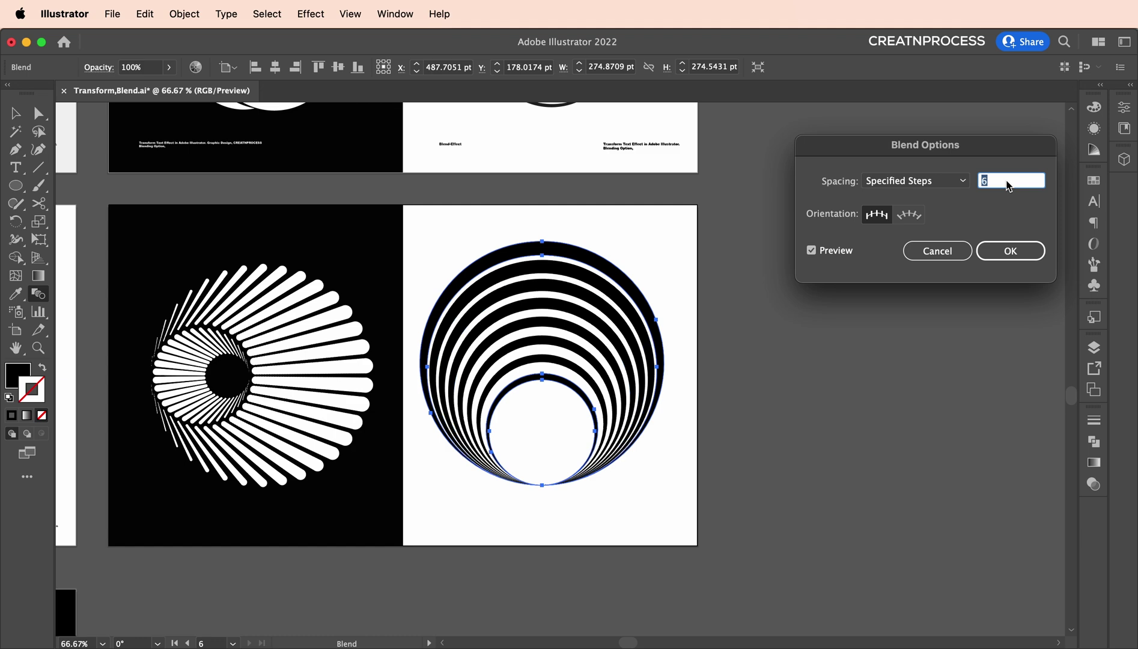
{"action": "left_click", "coordinate": [1009, 251]}
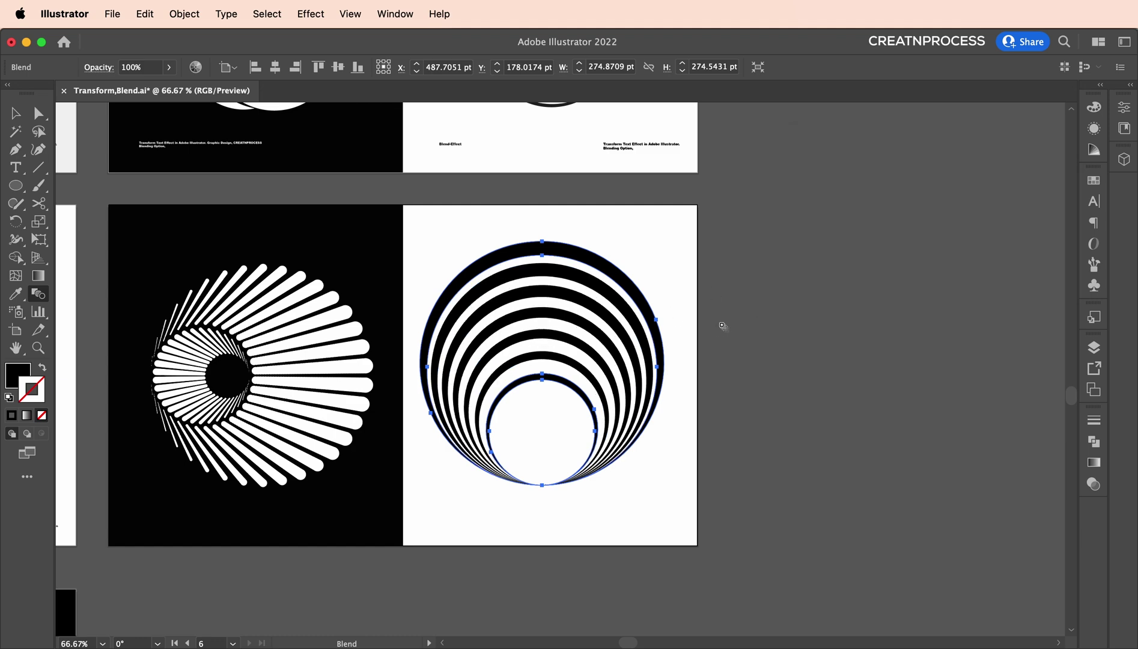
Step: Reposition the circle blend on the white page and examine the inner circles of the finished example
{"action": "scroll", "coordinate": [729, 326], "scroll_direction": "down", "scroll_amount": 4}
{"action": "left_click", "coordinate": [16, 114]}
{"action": "left_click", "coordinate": [789, 403]}
{"action": "scroll", "coordinate": [789, 404], "scroll_direction": "up", "scroll_amount": 2}
{"action": "left_click_drag", "start_coordinate": [653, 310], "coordinate": [680, 383]}
{"action": "scroll", "coordinate": [602, 366], "scroll_direction": "up", "scroll_amount": 1}
{"action": "left_click_drag", "start_coordinate": [584, 326], "coordinate": [689, 364]}
{"action": "scroll", "coordinate": [240, 429], "scroll_direction": "up", "scroll_amount": 4}
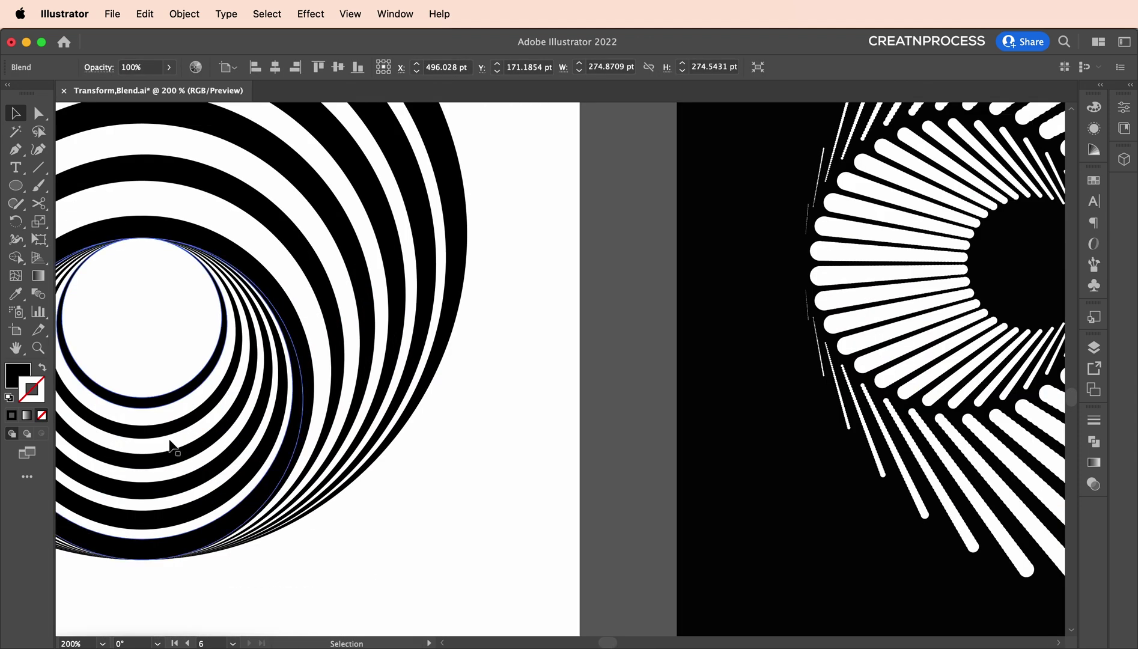
{"action": "scroll", "coordinate": [240, 451], "scroll_direction": "down", "scroll_amount": 2}
{"action": "scroll", "coordinate": [335, 451], "scroll_direction": "right", "scroll_amount": 10}
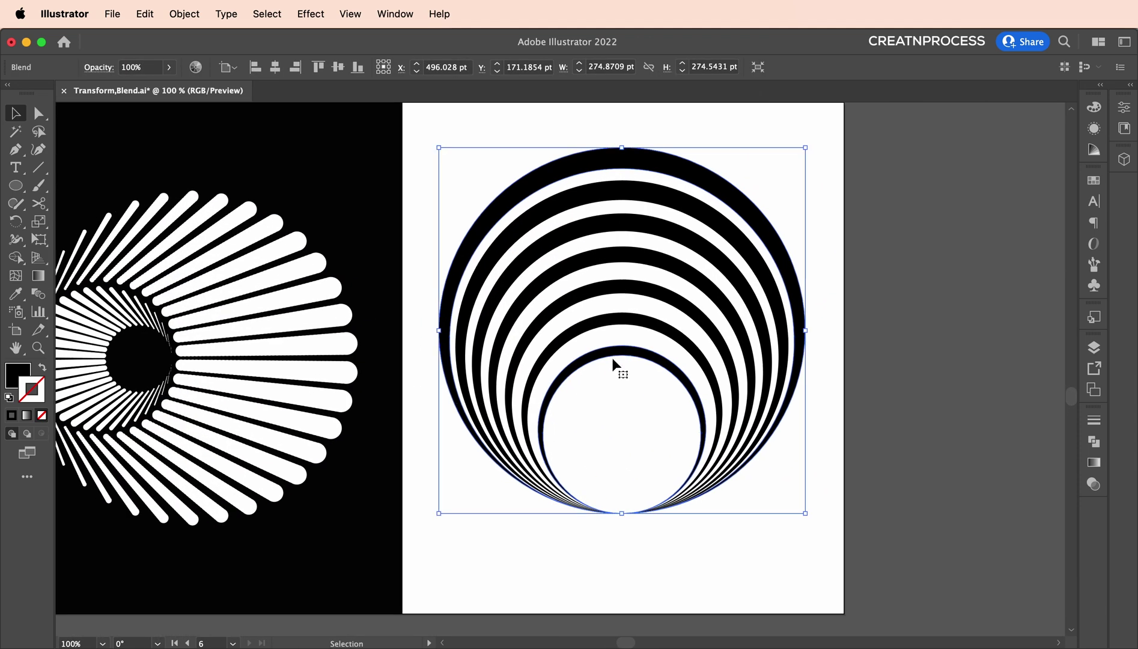
Step: Paste a copy of the circle blend in front, scale it down to fit inside the smallest circle, and rotate it 180 degrees
{"action": "key", "text": "a"}
{"action": "key", "text": "super+c"}
{"action": "key", "text": "super+f"}
{"action": "key", "text": "v"}
{"action": "left_click_drag", "start_coordinate": [622, 147], "coordinate": [622, 356]}
{"action": "left_click_drag", "start_coordinate": [712, 356], "coordinate": [488, 555]}
{"action": "left_click", "coordinate": [713, 555]}
Step: Select both circle blends and scale them down slightly together to leave more room beneath them
{"action": "scroll", "coordinate": [659, 458], "scroll_direction": "down", "scroll_amount": 2}
{"action": "scroll", "coordinate": [731, 494], "scroll_direction": "left", "scroll_amount": 5}
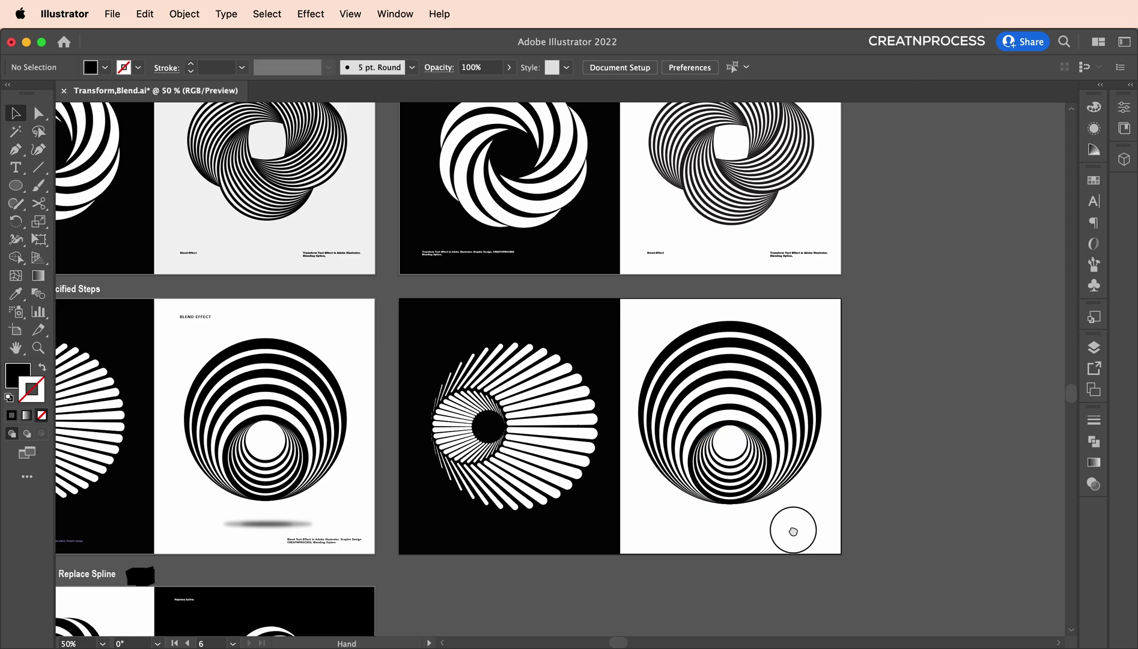
{"action": "left_click", "coordinate": [766, 448]}
{"action": "left_click_drag", "start_coordinate": [779, 330], "coordinate": [798, 353]}
{"action": "left_click_drag", "start_coordinate": [470, 487], "coordinate": [577, 380]}
{"action": "scroll", "coordinate": [424, 420], "scroll_direction": "up", "scroll_amount": 4}
{"action": "scroll", "coordinate": [424, 459], "scroll_direction": "down", "scroll_amount": 4}
{"action": "left_click_drag", "start_coordinate": [839, 425], "coordinate": [384, 421]}
{"action": "scroll", "coordinate": [384, 422], "scroll_direction": "up", "scroll_amount": 2}
{"action": "left_click", "coordinate": [510, 482]}
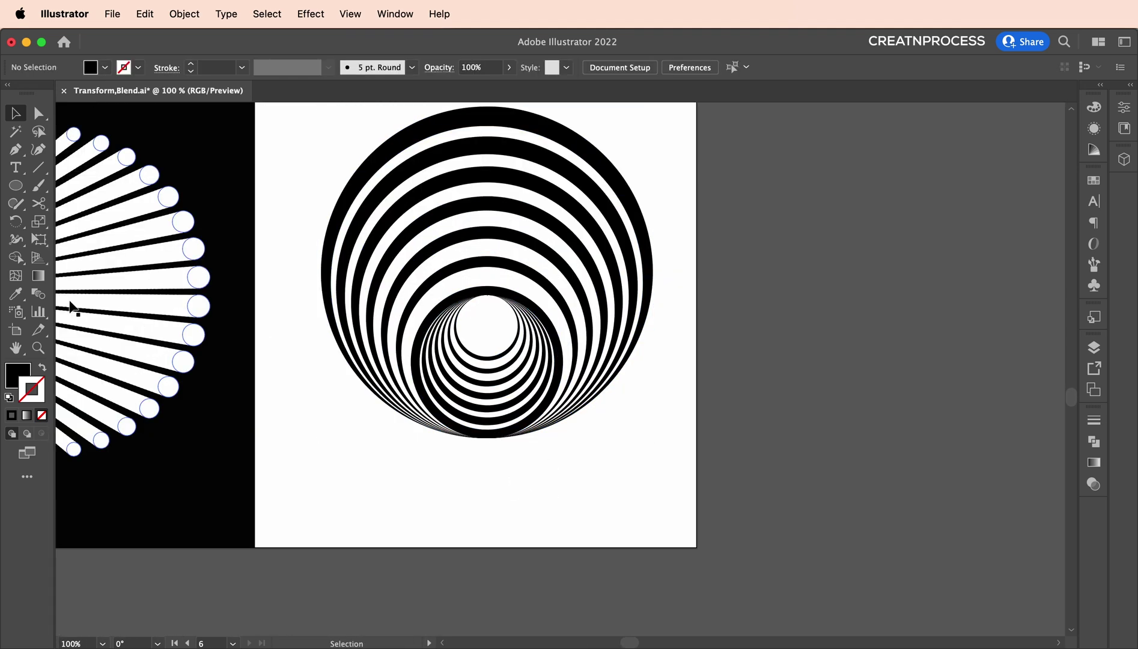
Step: Draw a thin, flat black ellipse centred below the nested circles
{"action": "left_click", "coordinate": [16, 186]}
{"action": "left_click_drag", "start_coordinate": [488, 485], "coordinate": [522, 486]}
{"action": "scroll", "coordinate": [521, 486], "scroll_direction": "up", "scroll_amount": 4}
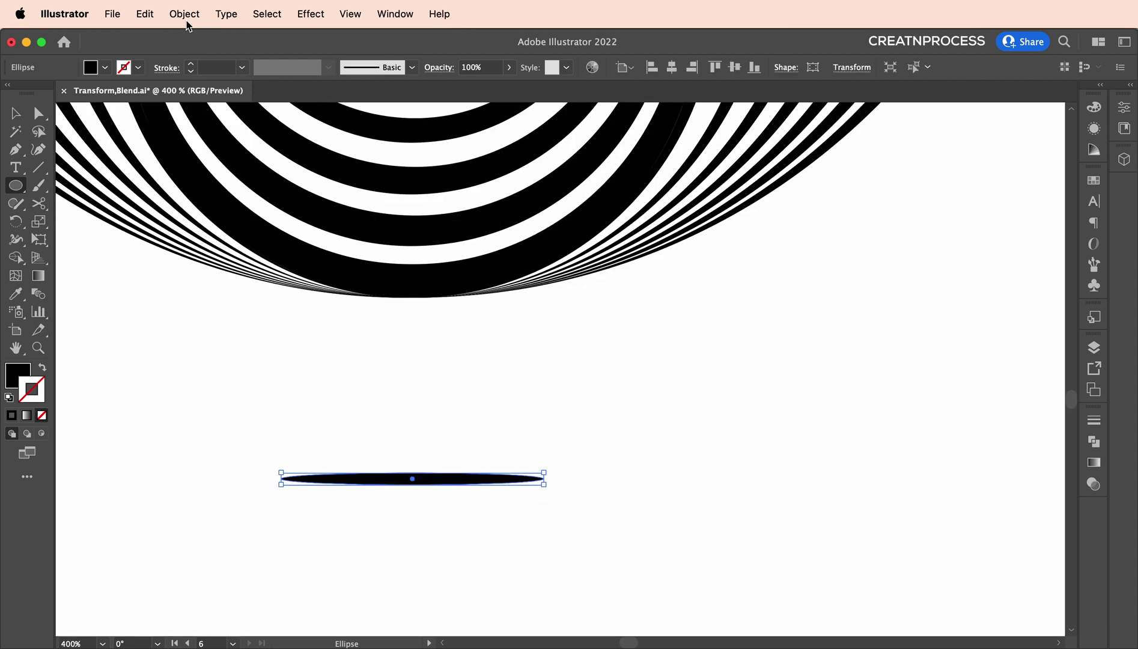
Step: Apply a Gaussian Blur with a 9.6727-pixel radius to the ellipse and lower its opacity to 50%
{"action": "left_click", "coordinate": [324, 18]}
{"action": "mouse_move", "coordinate": [355, 352]}
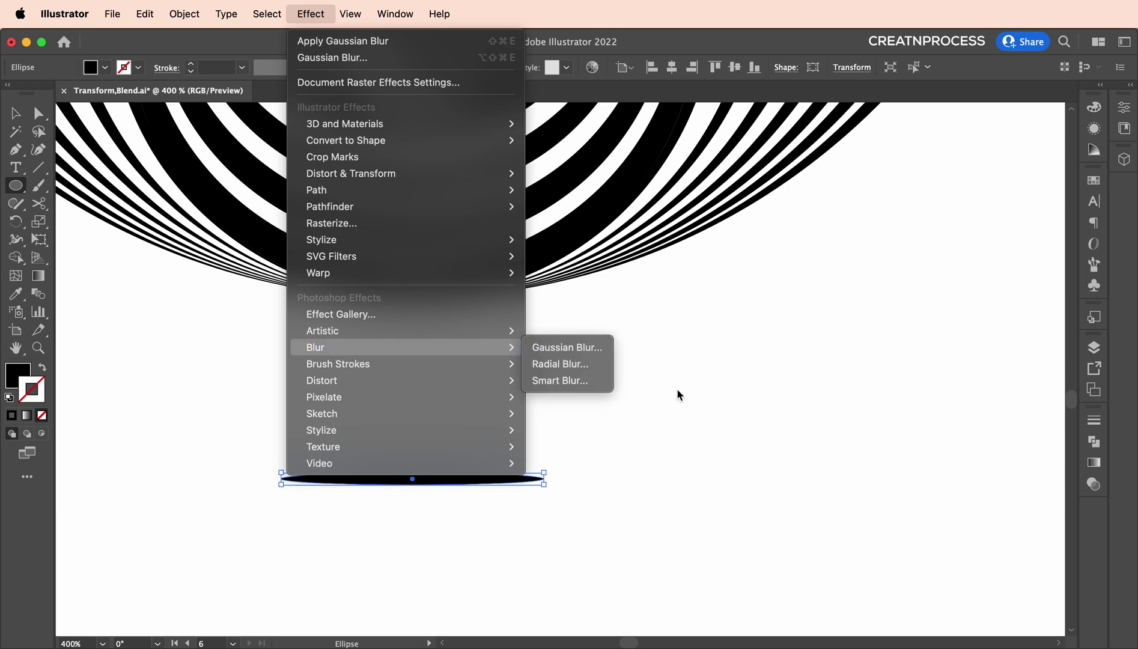
{"action": "left_click", "coordinate": [603, 350]}
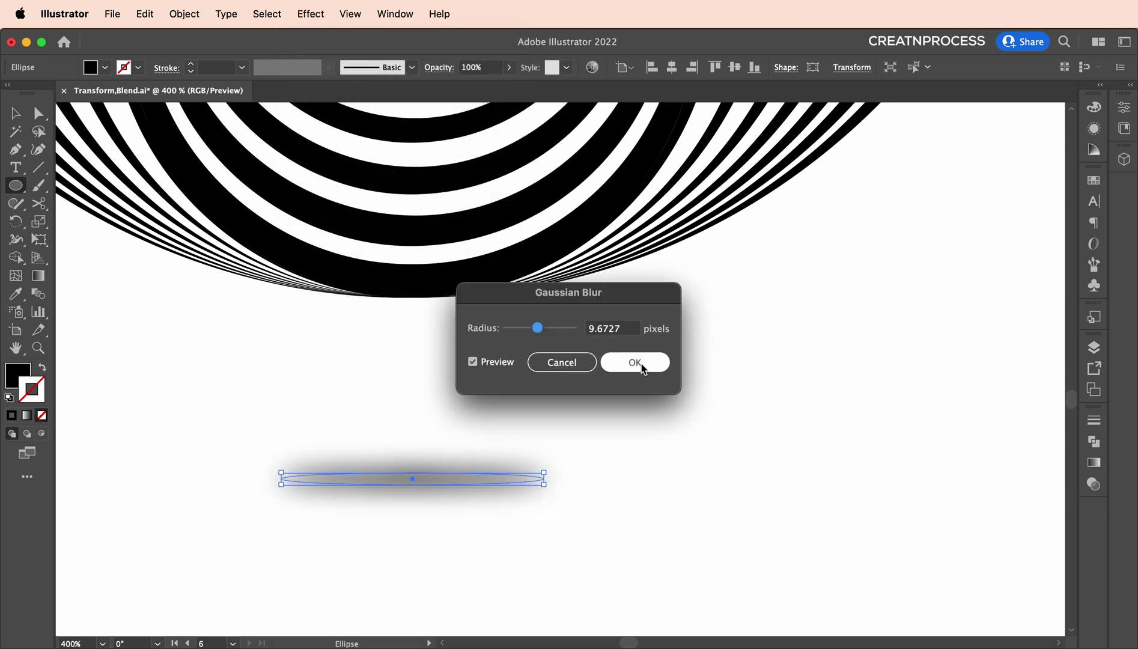
{"action": "double_click", "coordinate": [592, 328]}
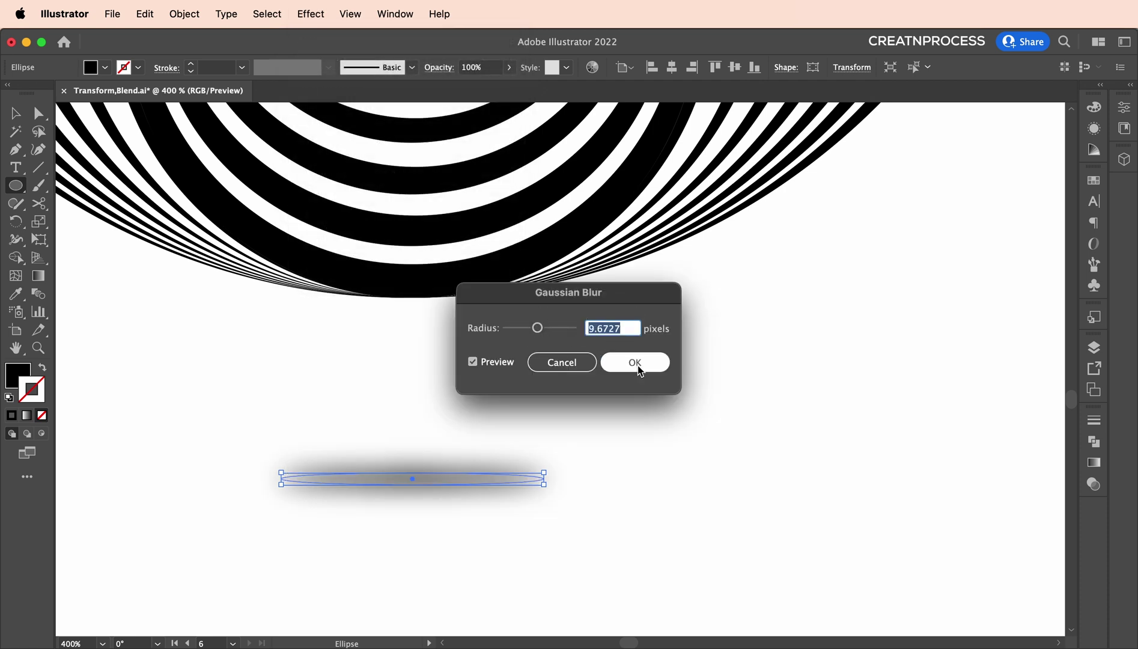
{"action": "left_click", "coordinate": [636, 363]}
{"action": "left_click", "coordinate": [510, 66]}
{"action": "left_click_drag", "start_coordinate": [505, 85], "coordinate": [478, 86]}
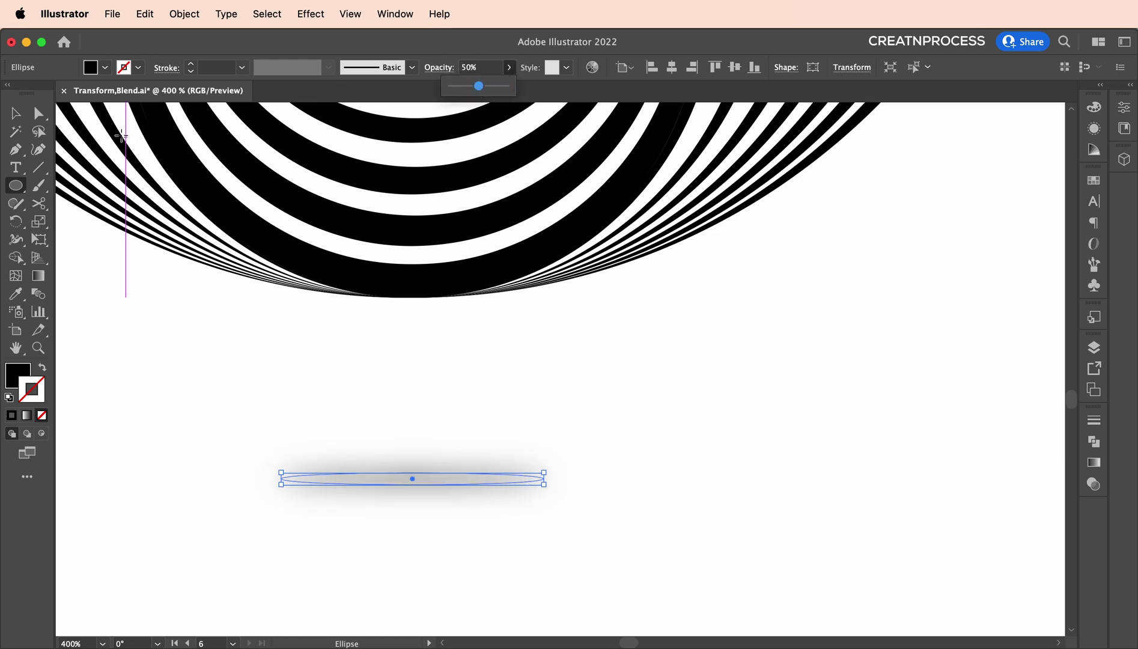
Step: Widen and thicken the blurred ellipse to make a larger shadow beneath the circles
{"action": "left_click", "coordinate": [13, 111]}
{"action": "scroll", "coordinate": [476, 439], "scroll_direction": "down", "scroll_amount": 5}
{"action": "mouse_move", "coordinate": [500, 455]}
{"action": "left_mouse_down"}
{"action": "mouse_move", "coordinate": [538, 455]}
{"action": "mouse_move", "coordinate": [497, 446]}
{"action": "left_mouse_up"}
{"action": "scroll", "coordinate": [497, 445], "scroll_direction": "up", "scroll_amount": 3}
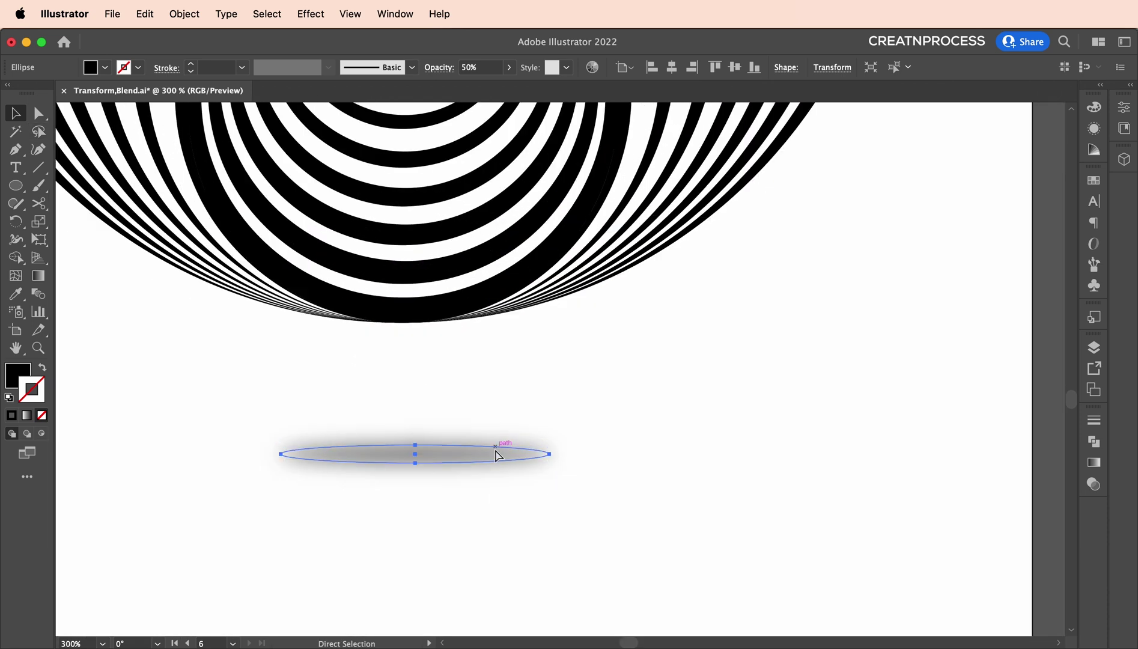
Step: Paste a copy of the shadow ellipse in front, narrow it, and centre it over the wider one
{"action": "key", "text": "super+c"}
{"action": "key", "text": "super+f"}
{"action": "left_click_drag", "start_coordinate": [548, 462], "coordinate": [462, 451]}
{"action": "left_click_drag", "start_coordinate": [392, 452], "coordinate": [439, 450]}
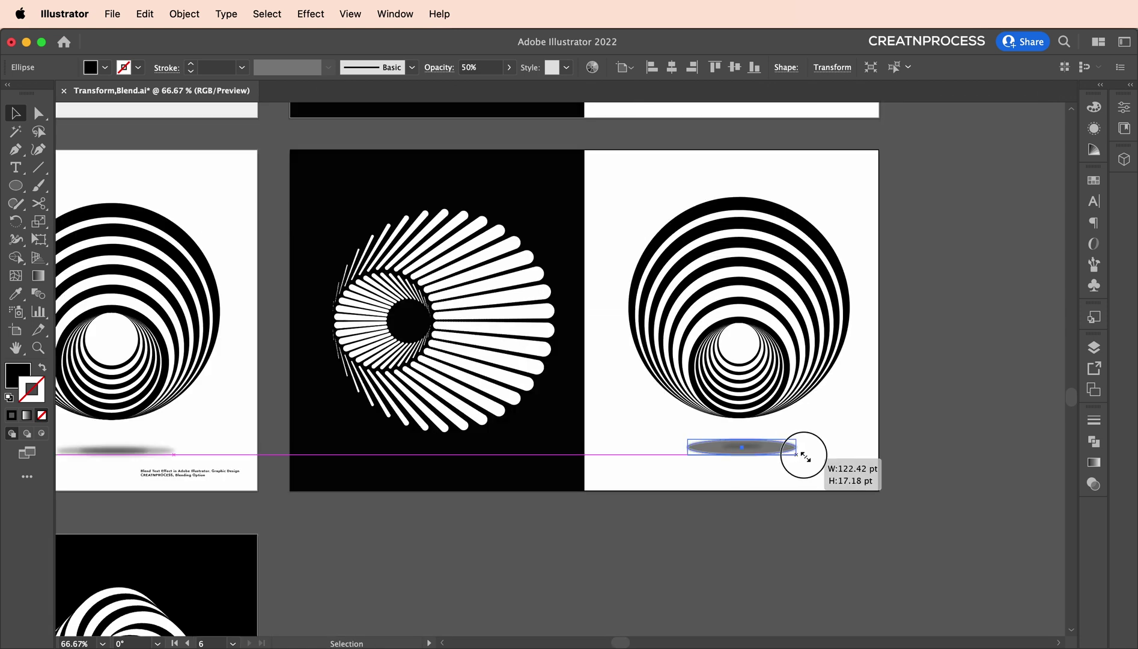
{"action": "left_click_drag", "start_coordinate": [803, 452], "coordinate": [808, 449]}
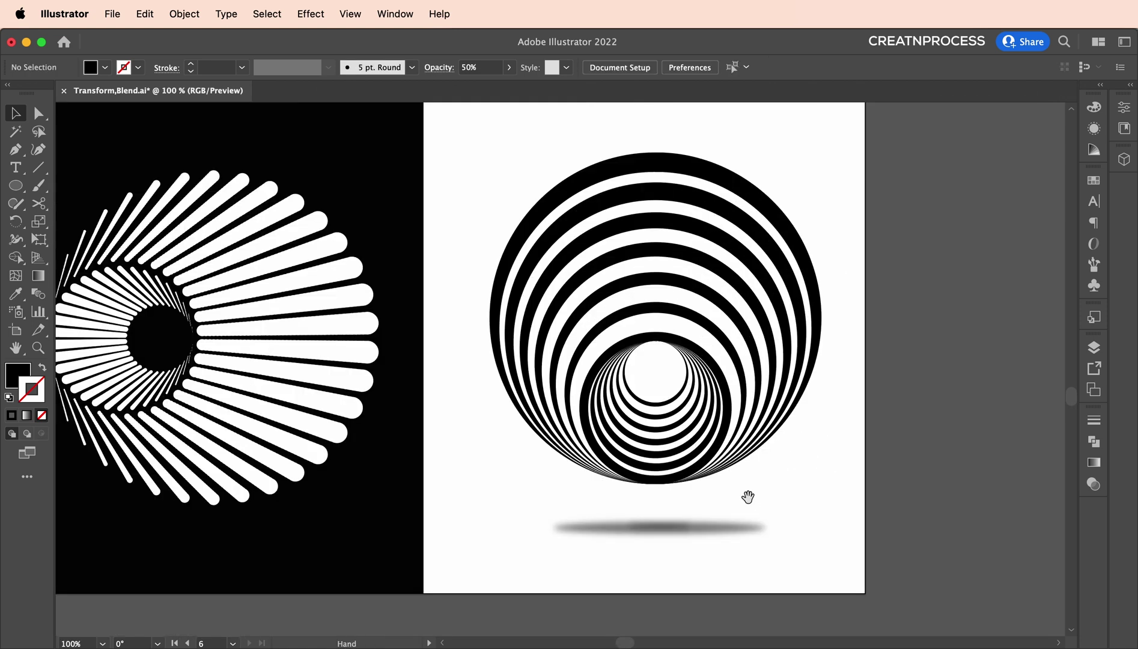
{"action": "left_click_drag", "start_coordinate": [747, 497], "coordinate": [845, 534]}
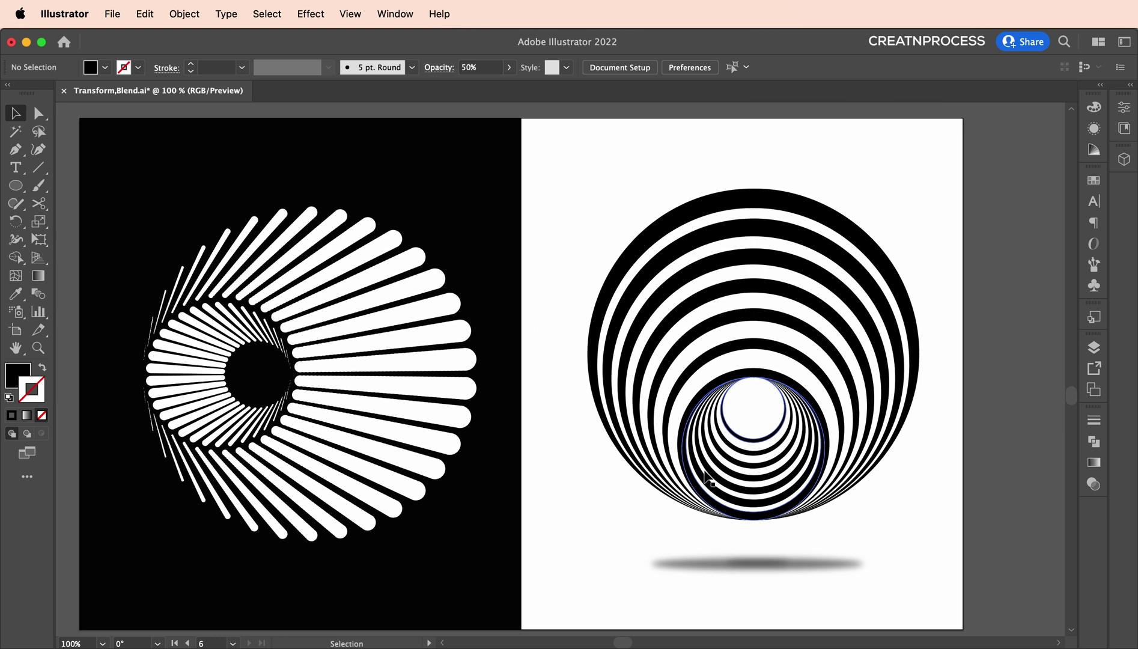
{"action": "left_click_drag", "start_coordinate": [597, 473], "coordinate": [639, 432]}
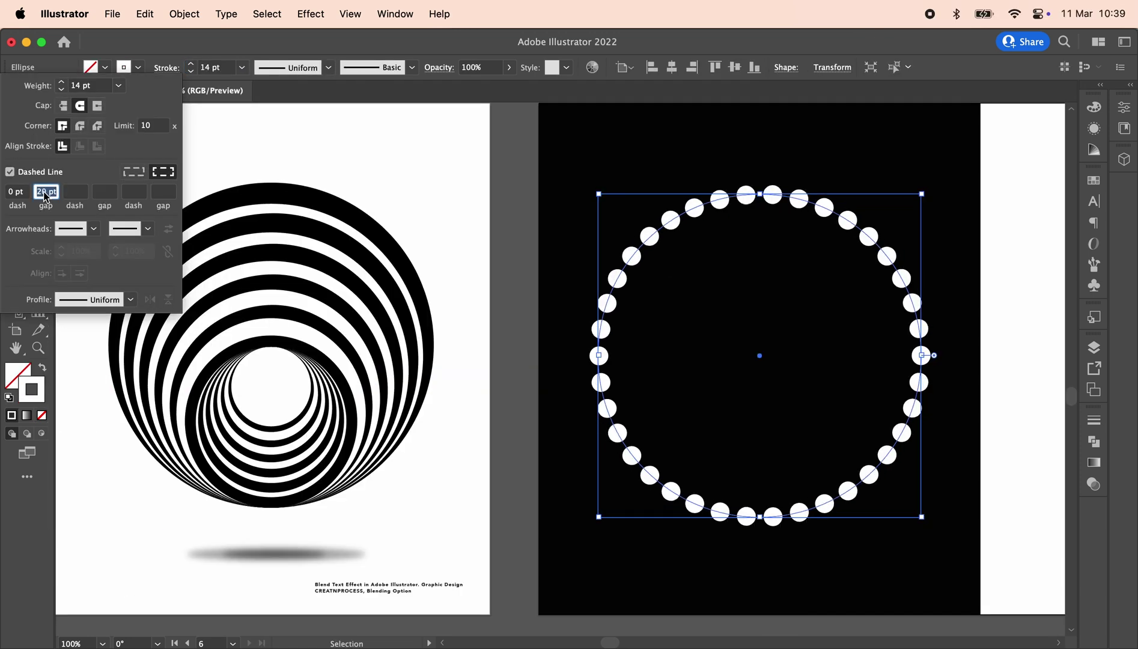
Step: Give the circle on the black page a 14 pt tapered white stroke with round caps, 0 pt dashes and 20 pt gaps
{"action": "left_click", "coordinate": [305, 74]}
{"action": "left_click", "coordinate": [167, 67]}
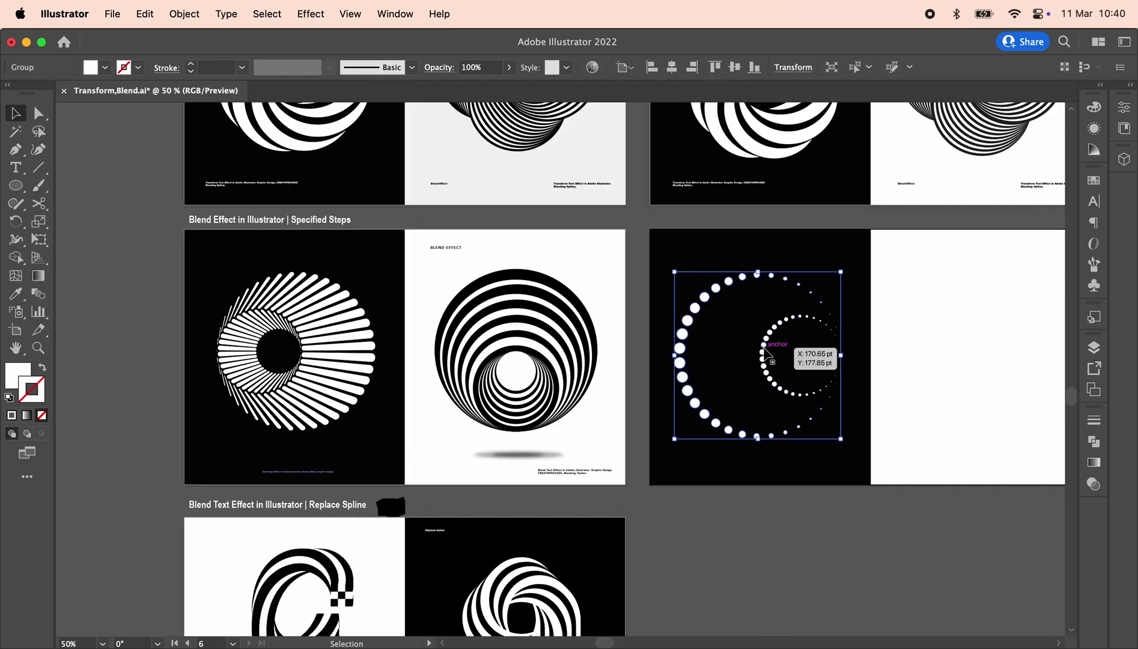
{"action": "left_click", "coordinate": [764, 347]}
{"action": "scroll", "coordinate": [764, 346], "scroll_direction": "up", "scroll_amount": 2}
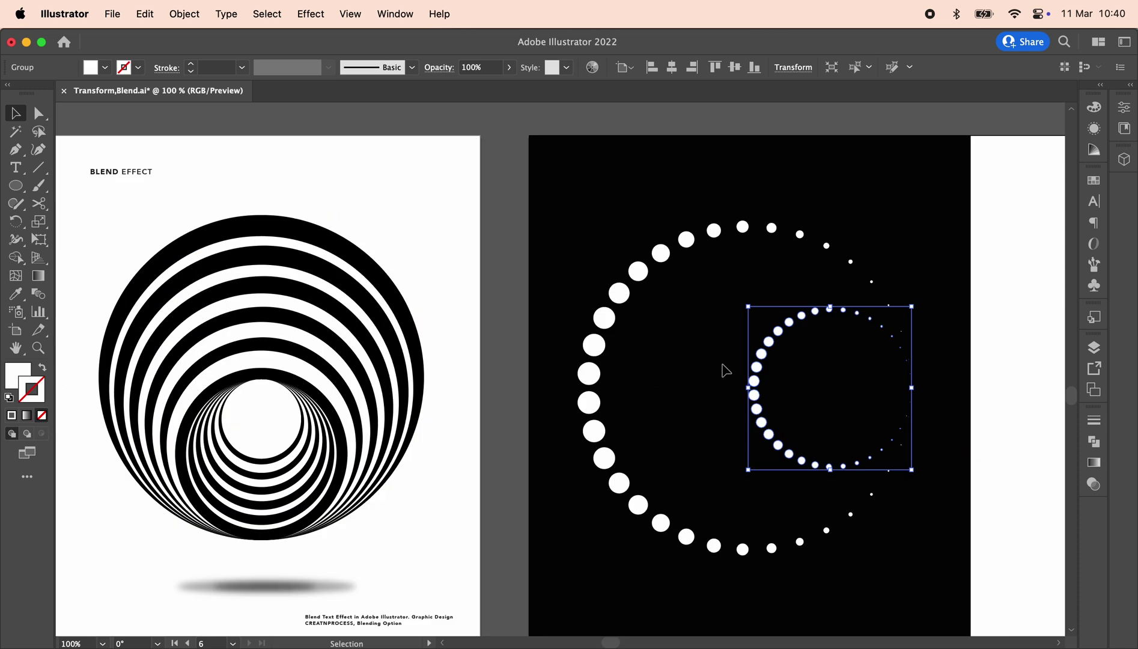
Step: Select the large and small dot rings and set the blend spacing to Specified Steps
{"action": "left_click", "coordinate": [589, 372], "text": "shift"}
{"action": "double_click", "coordinate": [38, 294]}
{"action": "left_click", "coordinate": [828, 113]}
{"action": "left_click", "coordinate": [815, 147]}
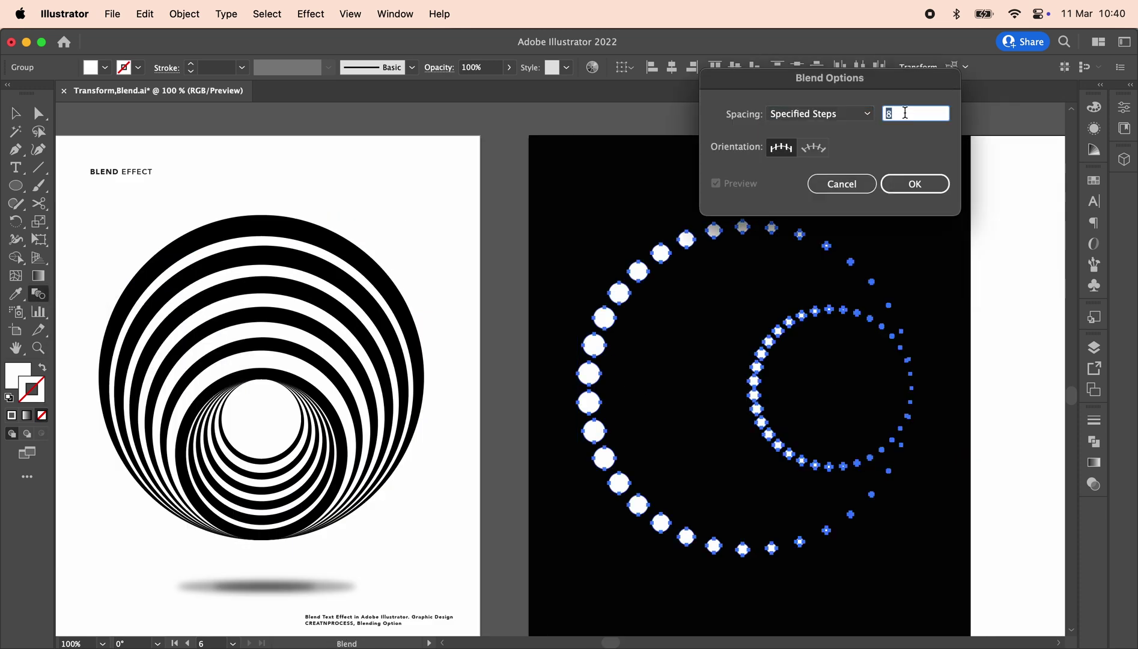
{"action": "left_click", "coordinate": [916, 184]}
Step: Reselect both dot rings and blend the large ring with the small one using the Blend tool
{"action": "left_click", "coordinate": [16, 113]}
{"action": "left_click", "coordinate": [679, 360]}
{"action": "left_click", "coordinate": [755, 381]}
{"action": "left_click", "coordinate": [590, 374], "text": "shift"}
{"action": "scroll", "coordinate": [766, 359], "scroll_direction": "left", "scroll_amount": 2}
{"action": "scroll", "coordinate": [765, 359], "scroll_direction": "up", "scroll_amount": 1}
{"action": "scroll", "coordinate": [765, 359], "scroll_direction": "right", "scroll_amount": 1}
{"action": "left_click", "coordinate": [38, 293]}
{"action": "left_click", "coordinate": [184, 13]}
{"action": "mouse_move", "coordinate": [178, 461]}
{"action": "left_click", "coordinate": [360, 505]}
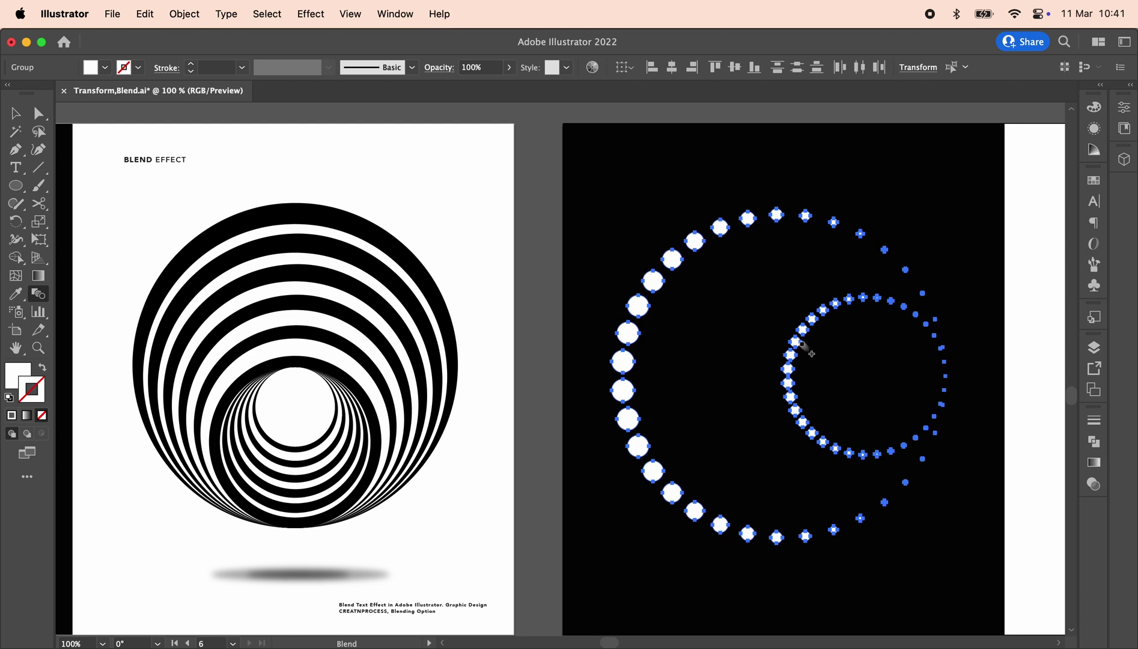
{"action": "left_click", "coordinate": [797, 343]}
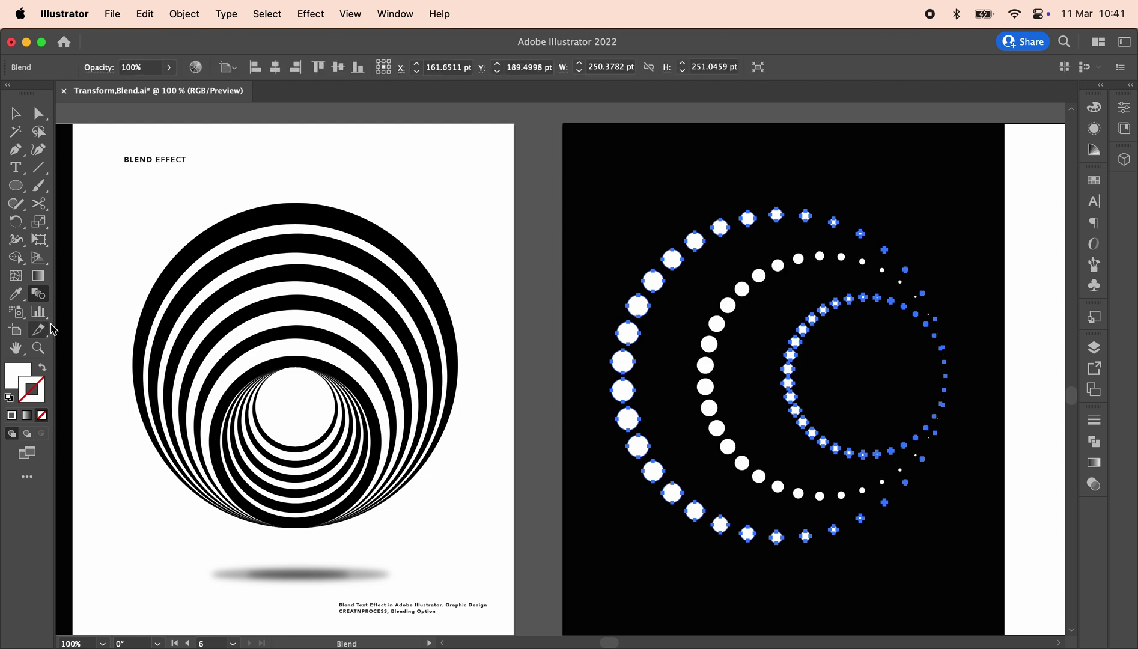
Step: Set the dot-ring blend's spacing to Specified Steps with 42 steps
{"action": "double_click", "coordinate": [49, 299]}
{"action": "left_click_drag", "start_coordinate": [310, 123], "coordinate": [437, 117]}
{"action": "left_click", "coordinate": [394, 155]}
{"action": "left_click", "coordinate": [394, 187]}
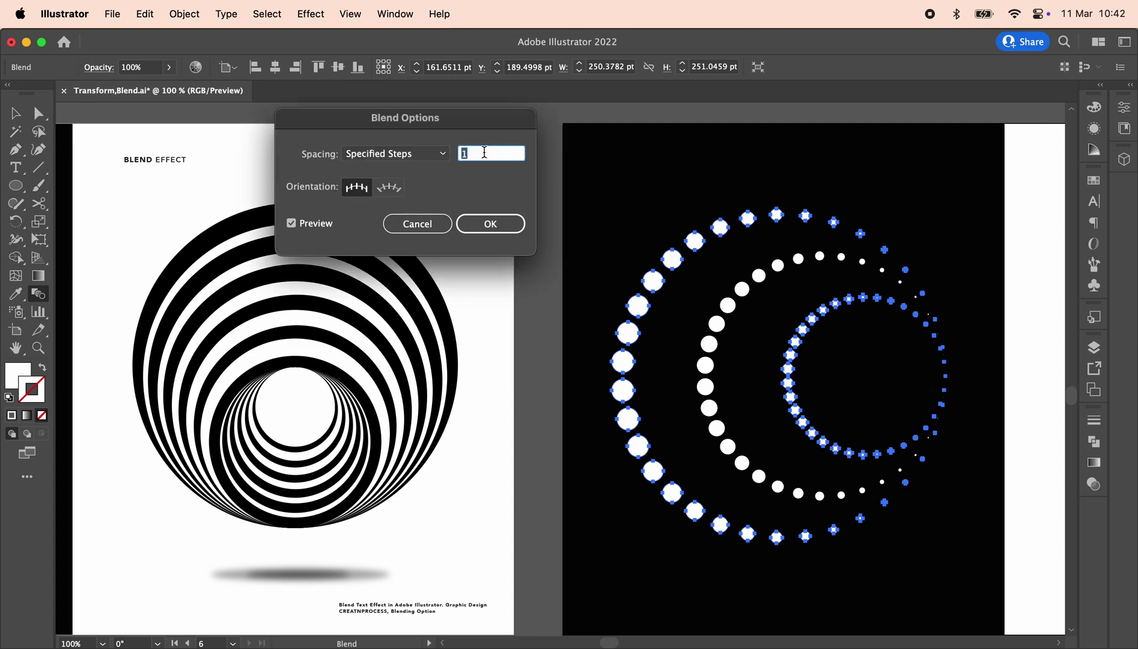
{"action": "type", "text": "32"}
{"action": "key", "text": "Tab"}
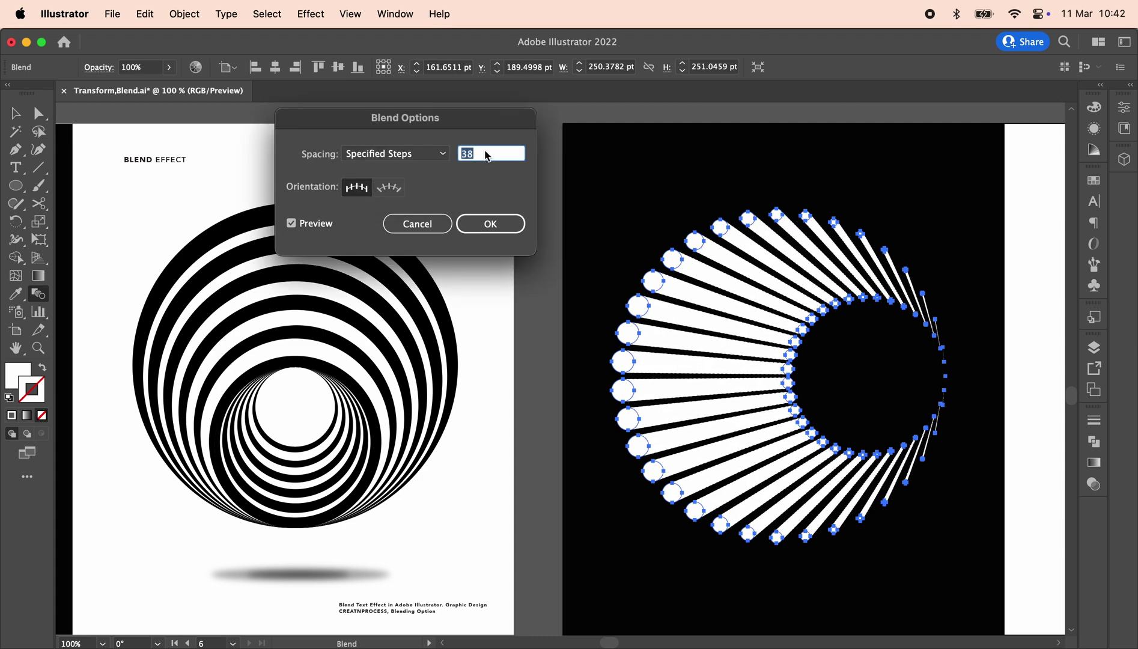
{"action": "left_click", "coordinate": [486, 228]}
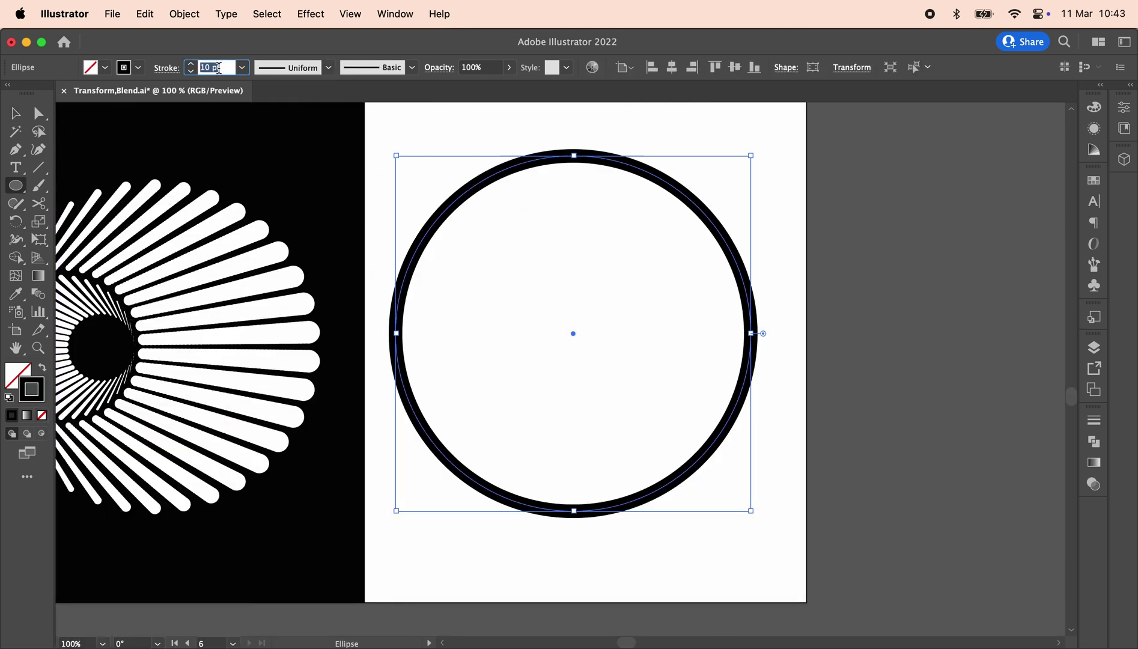
Step: Apply the tapered width profile to the black circle on the white page and expand its appearance
{"action": "left_click", "coordinate": [329, 68]}
{"action": "left_click", "coordinate": [300, 116]}
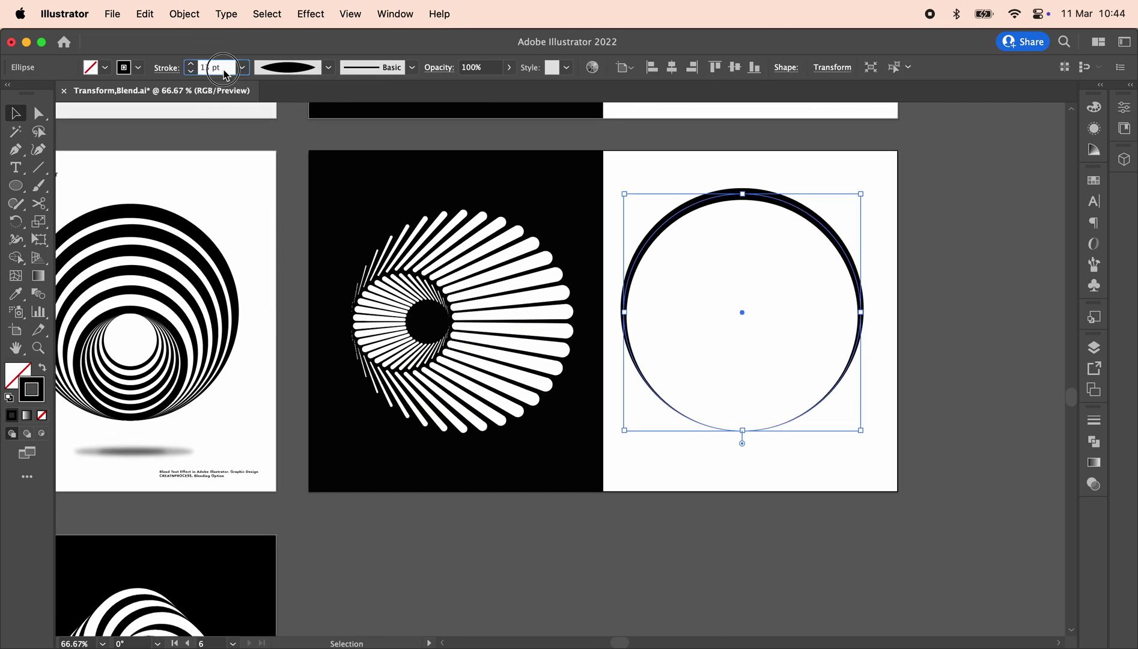
{"action": "left_click", "coordinate": [184, 14]}
{"action": "left_click", "coordinate": [222, 220]}
Step: Scale down a copy of the expanded circle inside the original and blend the two with 5 steps
{"action": "left_click_drag", "start_coordinate": [744, 187], "coordinate": [833, 315]}
{"action": "key", "text": "w"}
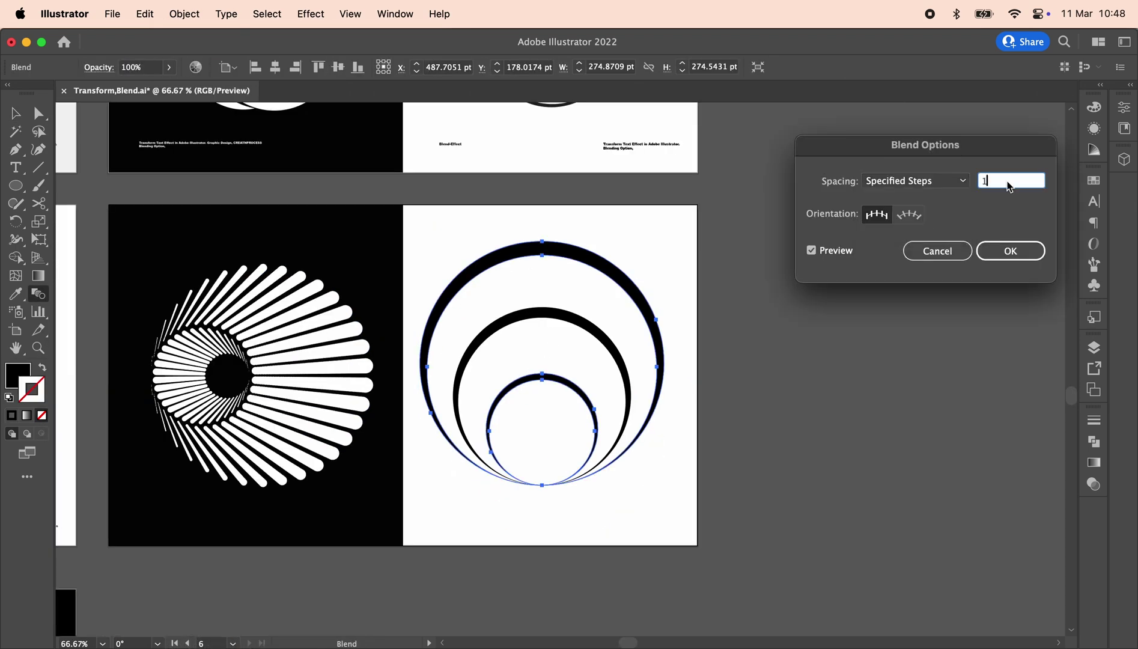
{"action": "type", "text": "5"}
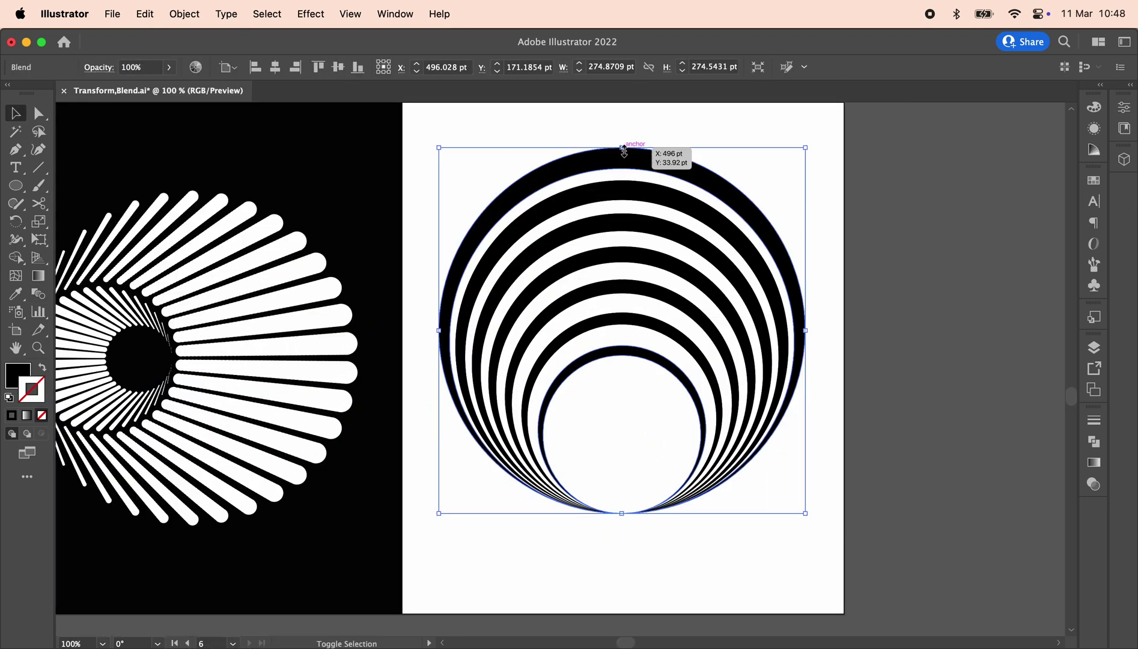
Step: Scale the copied circle blend down into the smallest circle and rotate it 180 degrees
{"action": "left_click_drag", "start_coordinate": [623, 149], "coordinate": [623, 355]}
{"action": "left_click_drag", "start_coordinate": [712, 355], "coordinate": [488, 556]}
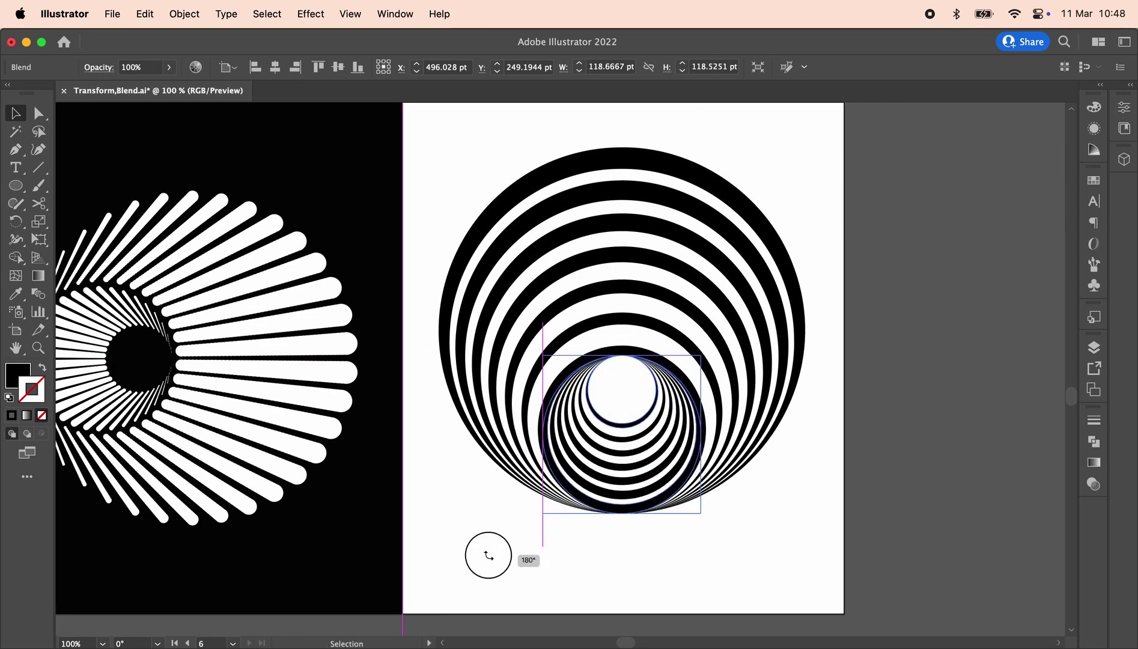
{"action": "left_click", "coordinate": [489, 556]}
Step: Scale the two nested circle blends down together on the white page and review both finished pages
{"action": "key", "text": "super+minus"}
{"action": "key", "text": "super+minus"}
{"action": "left_click_drag", "start_coordinate": [646, 465], "coordinate": [752, 462]}
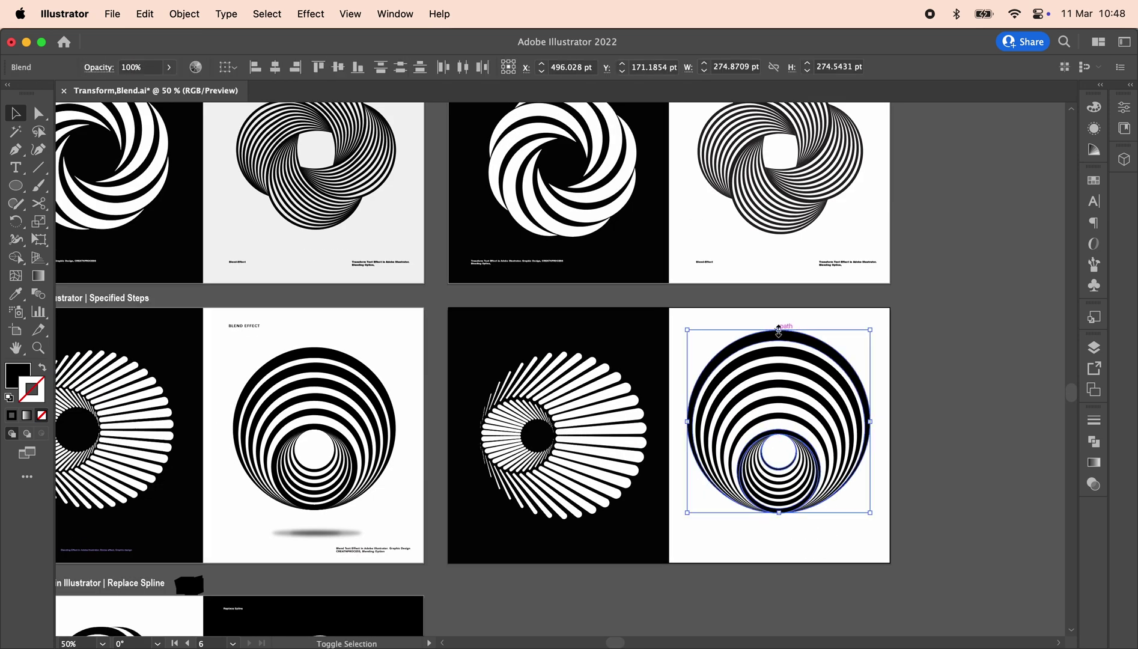
{"action": "left_click_drag", "start_coordinate": [778, 329], "coordinate": [779, 347]}
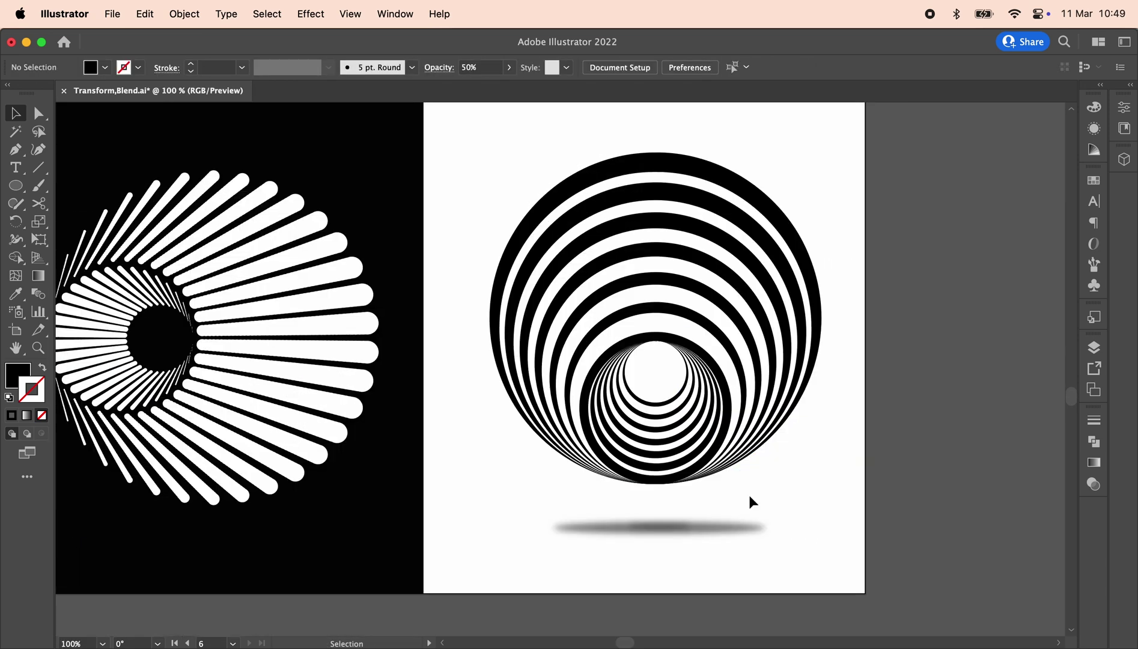
{"action": "left_click_drag", "start_coordinate": [609, 441], "coordinate": [706, 476]}
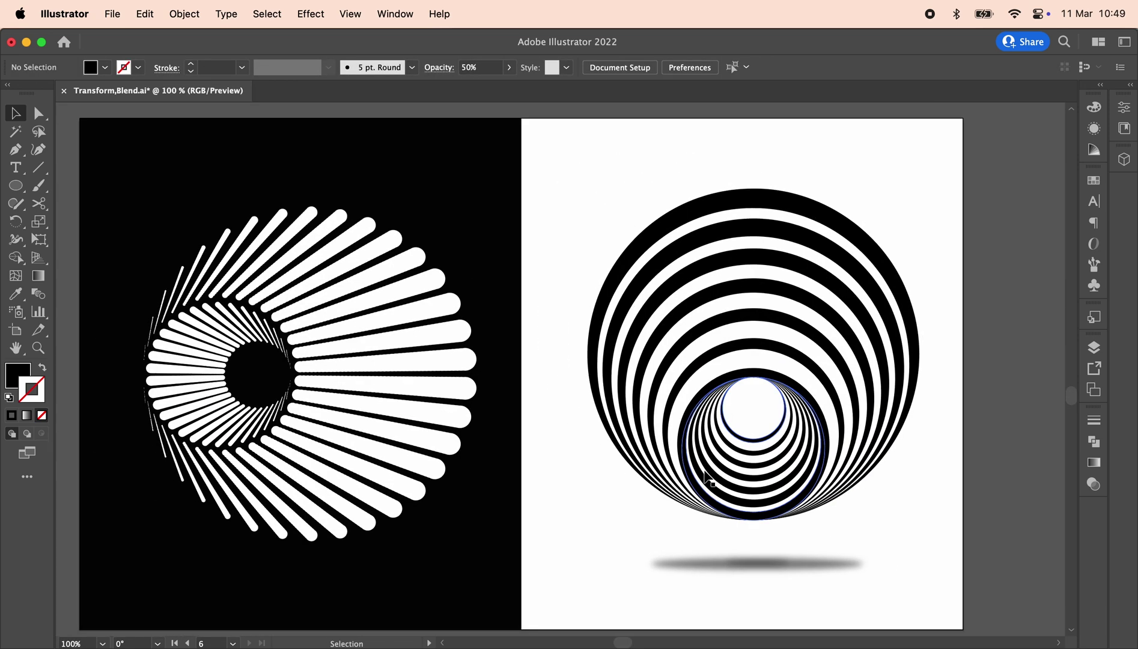
{"action": "left_click_drag", "start_coordinate": [503, 472], "coordinate": [755, 469]}
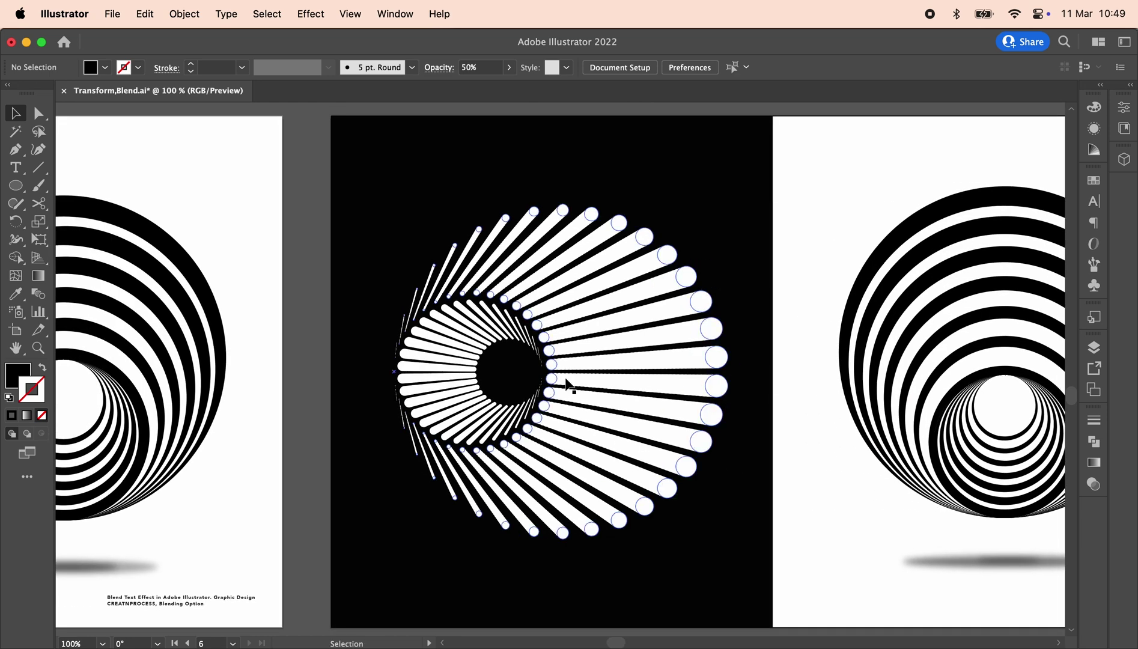
{"action": "key", "text": "super+minus"}
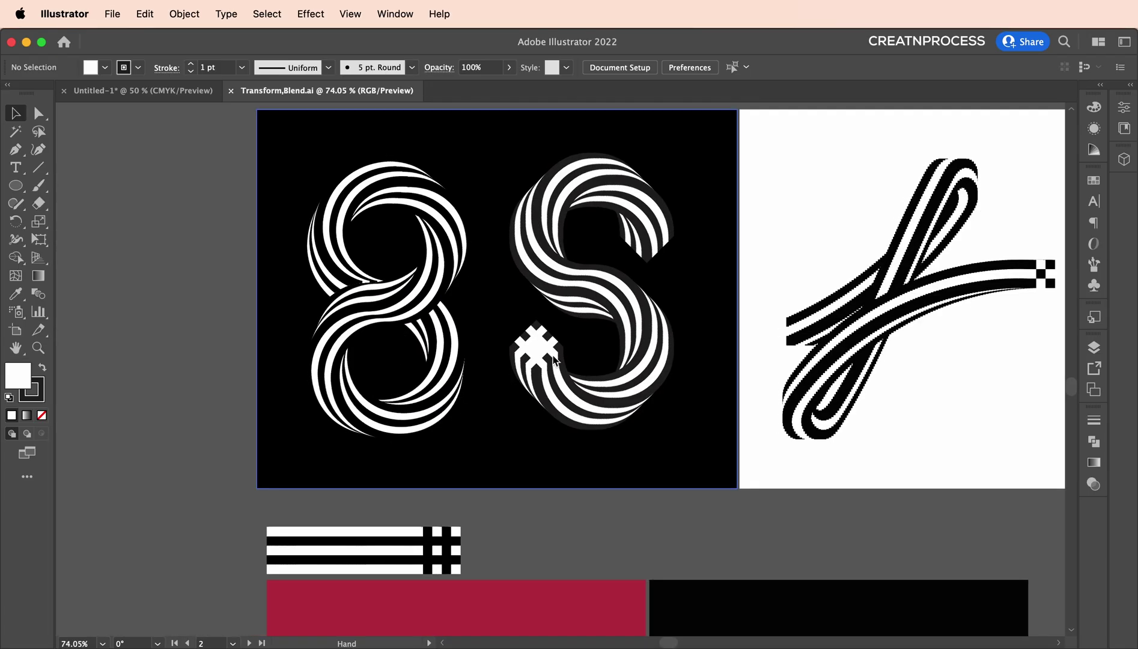
Step: Examine the finished Replace Spline examples with striped numerals and script letters
{"action": "left_click_drag", "start_coordinate": [581, 336], "coordinate": [534, 348]}
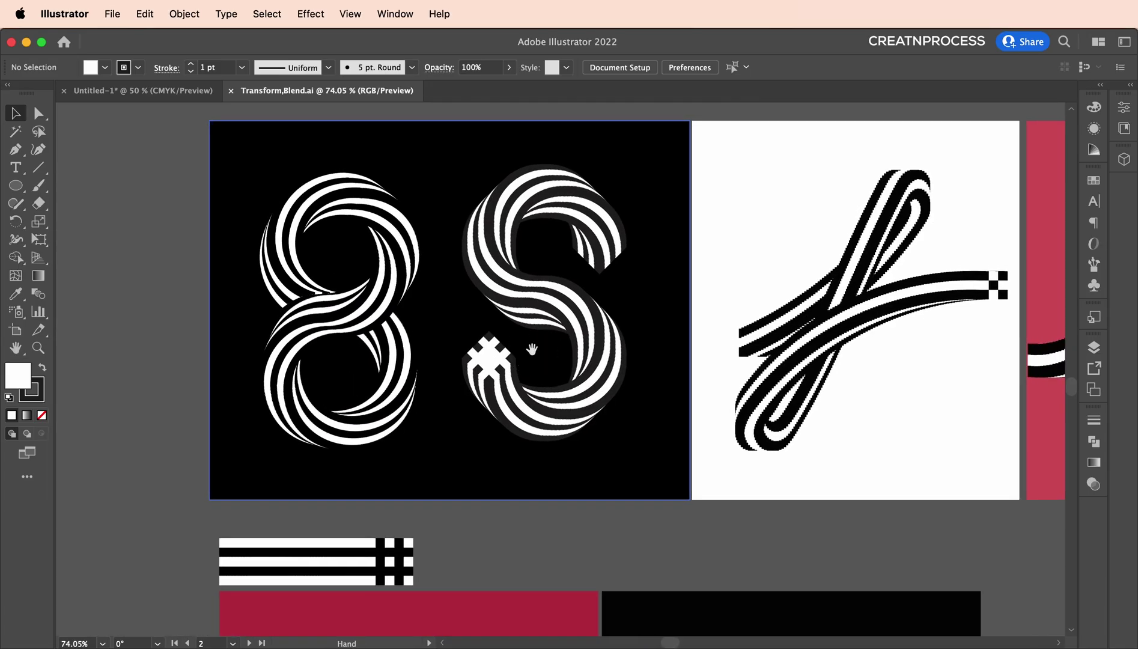
{"action": "left_click_drag", "start_coordinate": [863, 323], "coordinate": [516, 381]}
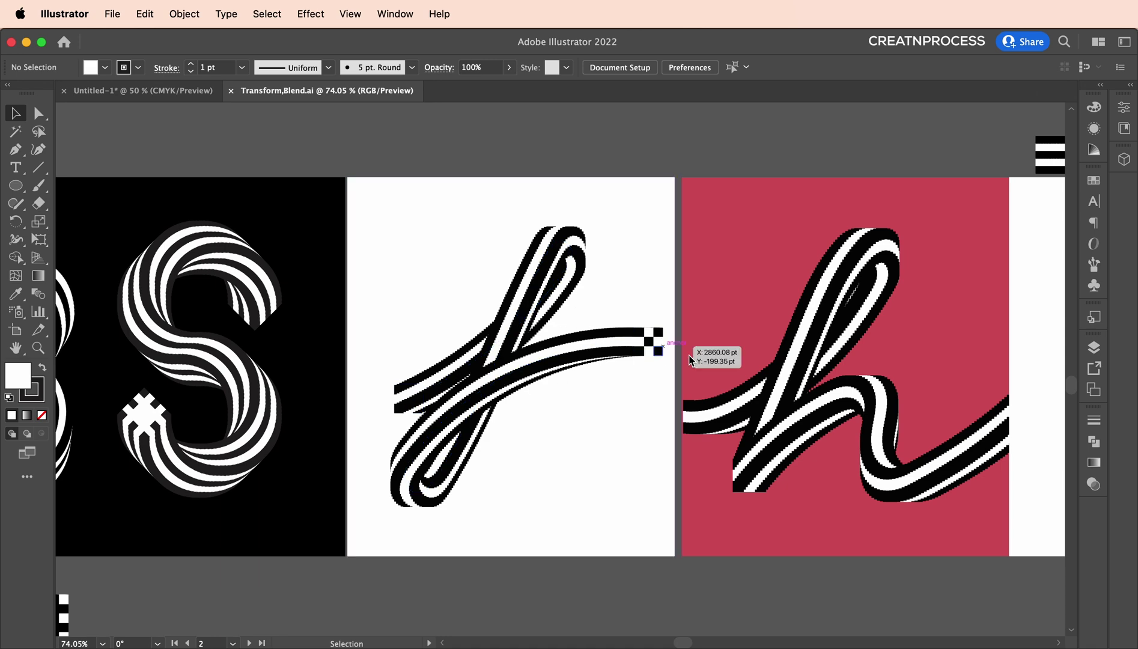
{"action": "left_click_drag", "start_coordinate": [698, 368], "coordinate": [462, 350]}
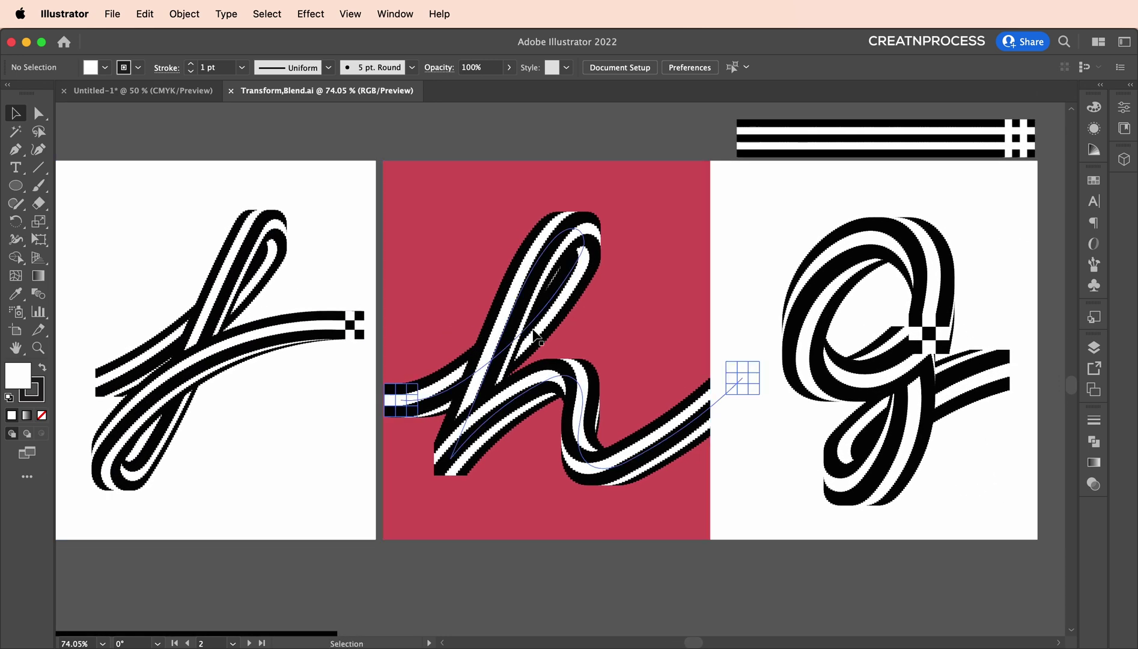
{"action": "left_click_drag", "start_coordinate": [724, 277], "coordinate": [552, 285]}
{"action": "left_click_drag", "start_coordinate": [786, 313], "coordinate": [789, 349]}
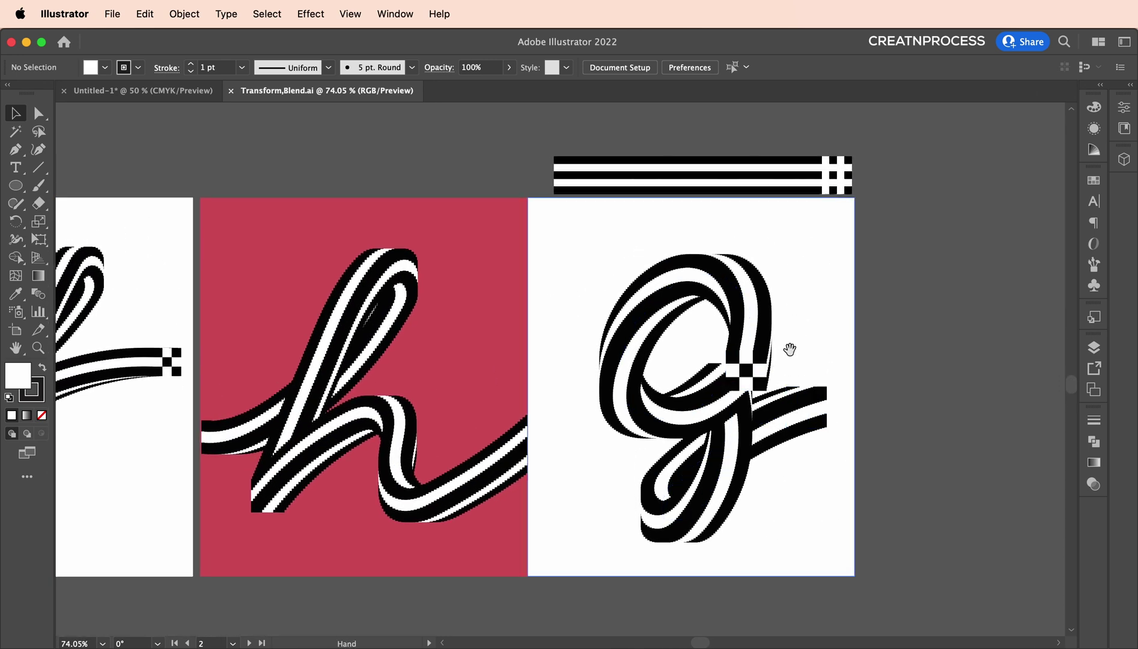
Step: Nudge the striped source strips above the striped g and 8 artboards upward
{"action": "left_click_drag", "start_coordinate": [840, 190], "coordinate": [856, 157]}
{"action": "left_click_drag", "start_coordinate": [584, 427], "coordinate": [777, 261]}
{"action": "left_click_drag", "start_coordinate": [419, 491], "coordinate": [805, 232]}
{"action": "left_click_drag", "start_coordinate": [449, 461], "coordinate": [635, 447]}
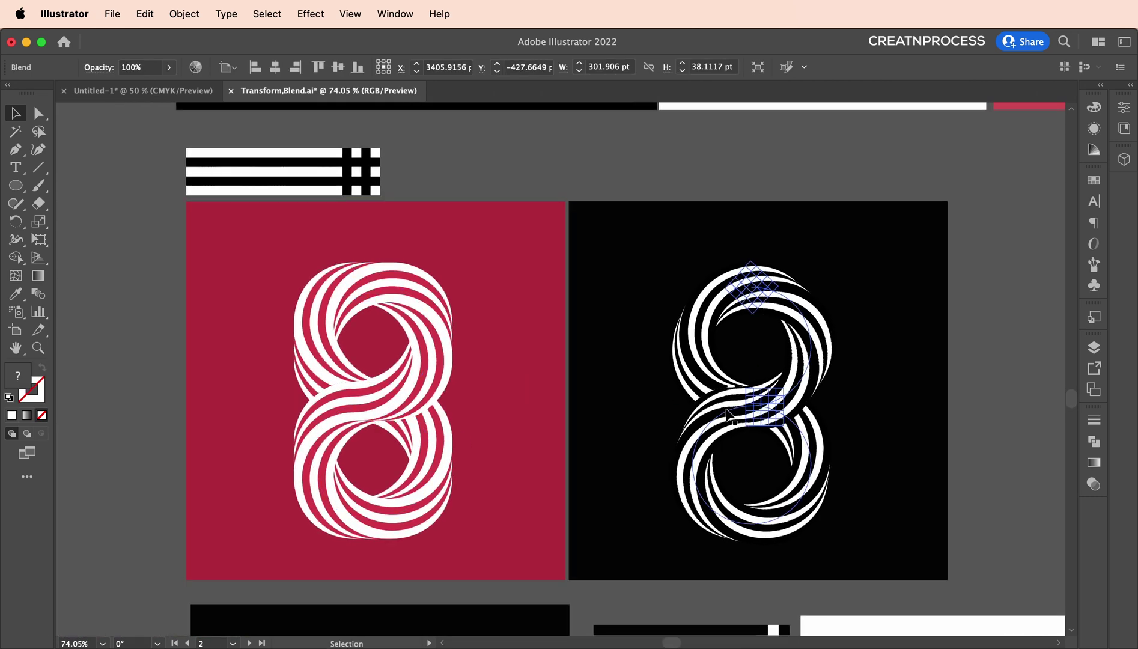
{"action": "left_click_drag", "start_coordinate": [349, 167], "coordinate": [367, 160]}
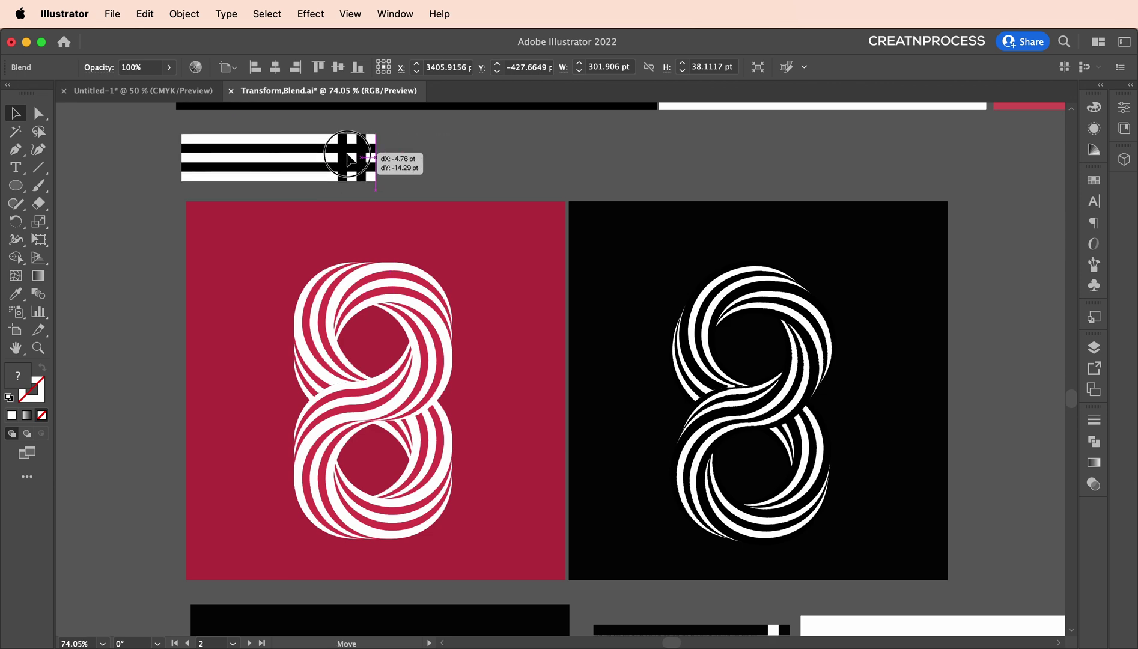